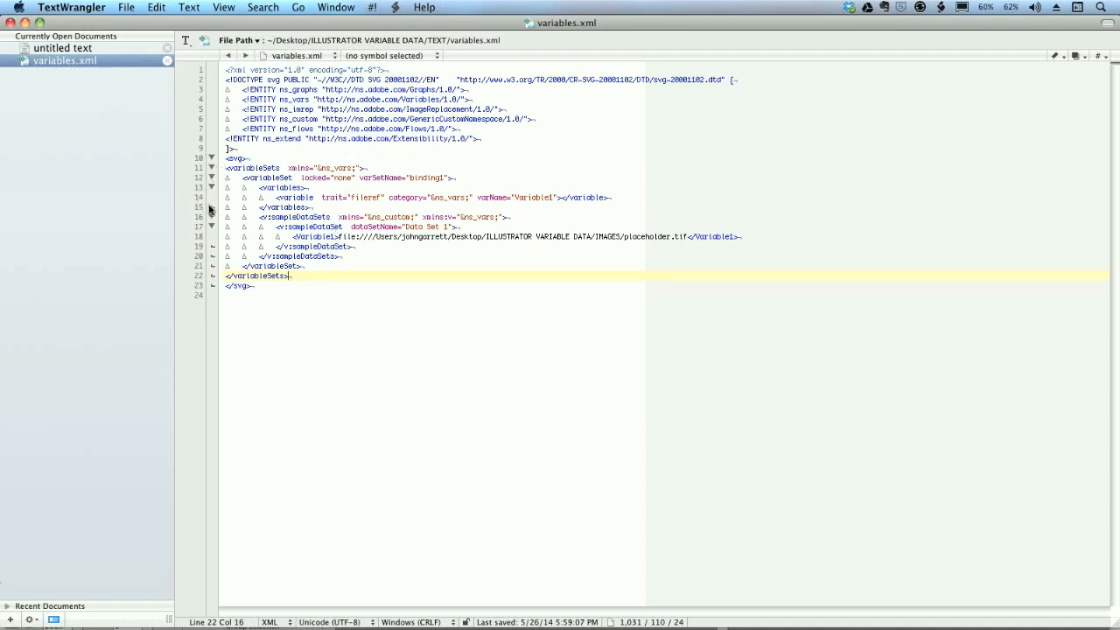
- Copy the names of all files in Finder's IMAGES folder and paste them into the untitled text document in TextWrangler
key(super+Tab)
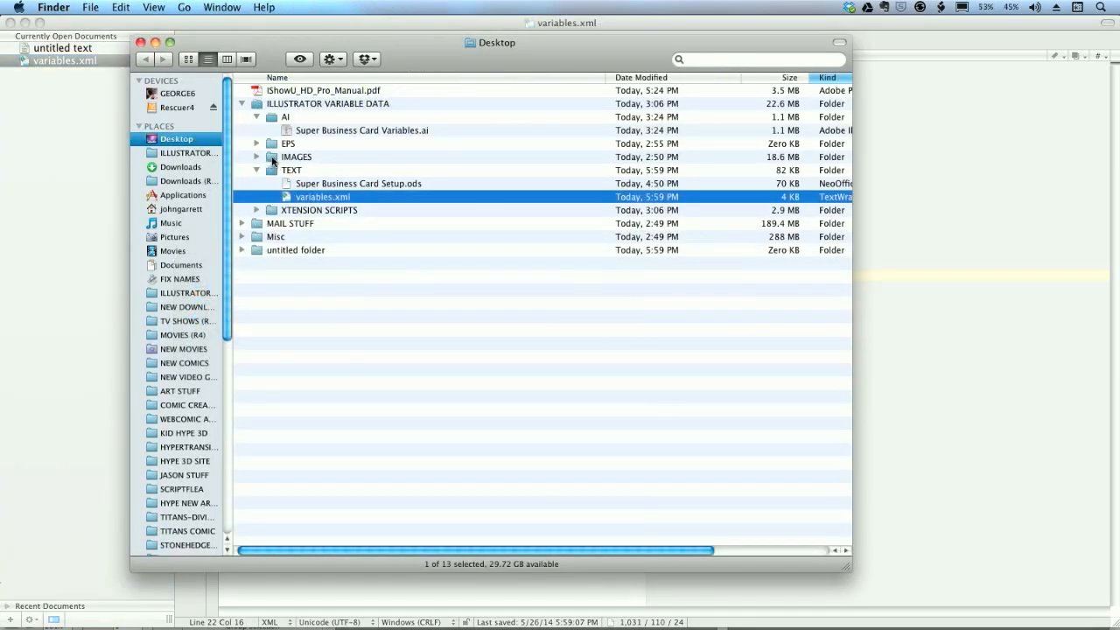
click(272, 159)
double_click(273, 160)
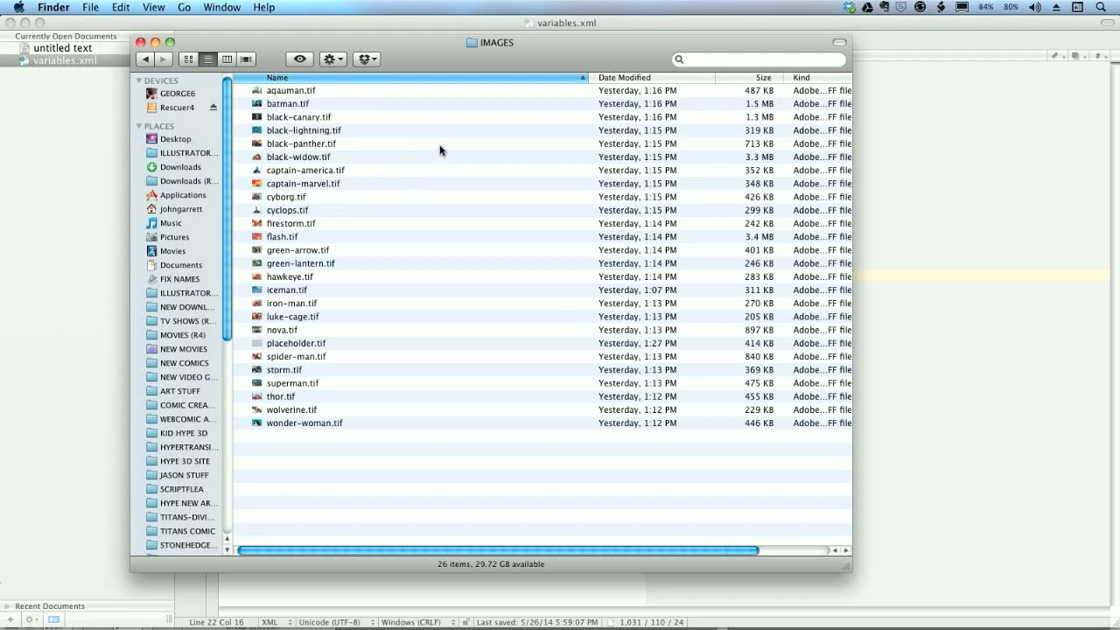
key(super+a)
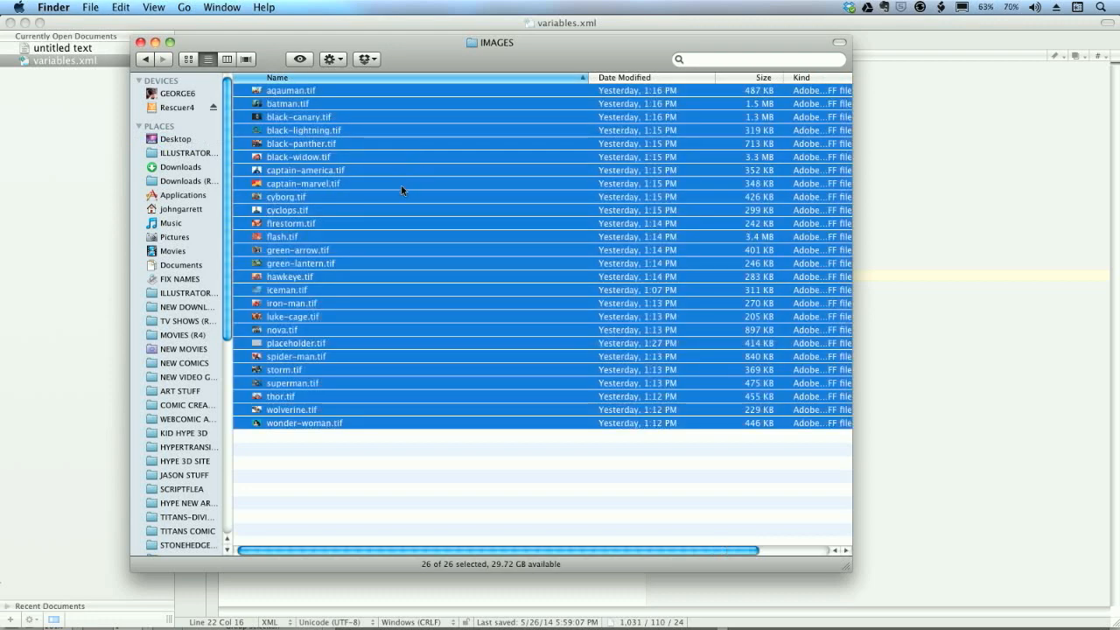
click(67, 240)
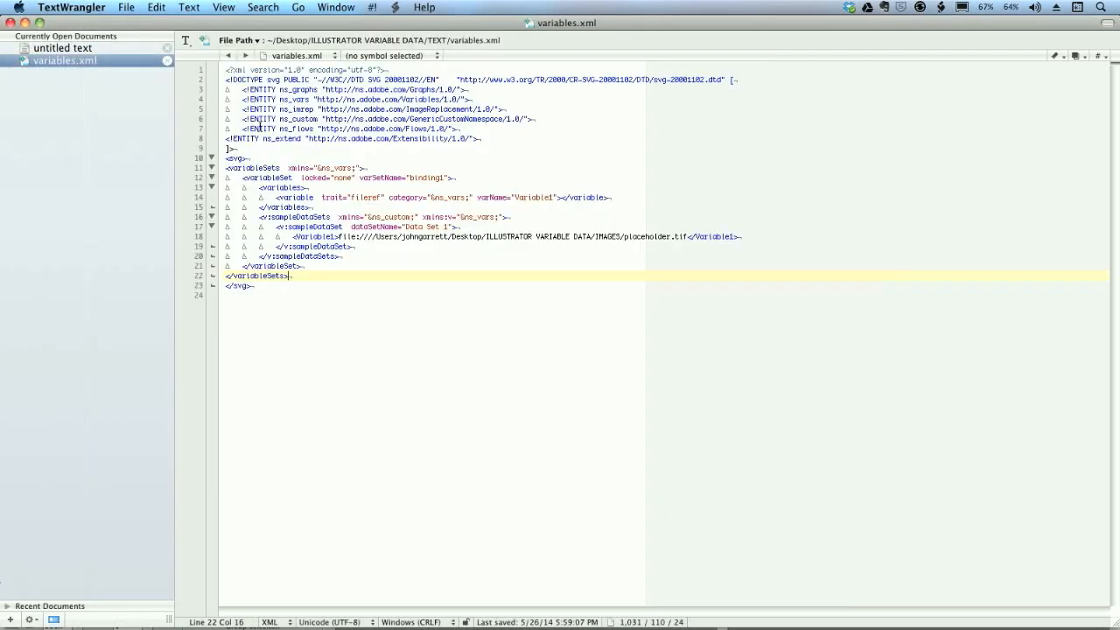
click(104, 48)
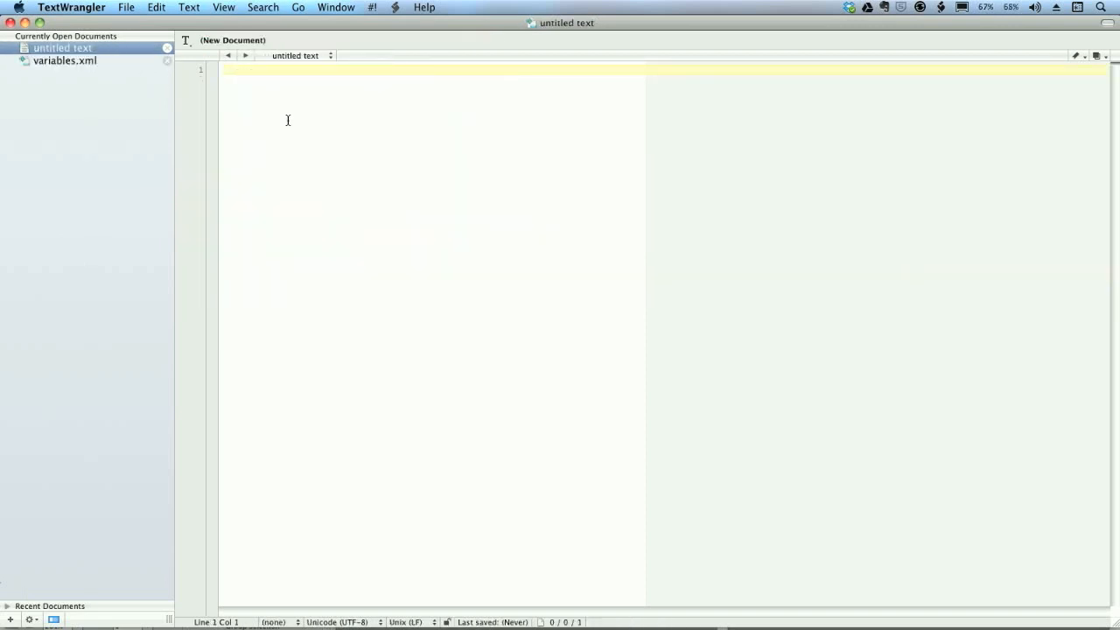
text(aquaman.tif batman.tif black-canary.tif black-lightning.tif black-panther.tif black-widow.tif captain-america.tif captain-marvel.tif cyborg.tif cyclops.tif firestorm.tif flash.tif green-arrow.tif green-lantern.tif hawkeye.tif iceman.tif iron-man.tif luke-cage.tif nova.tif placeholder.tif spider-man.tif storm.tif superman.tif thor.tif wolverine.tif wonder-woman.tif)
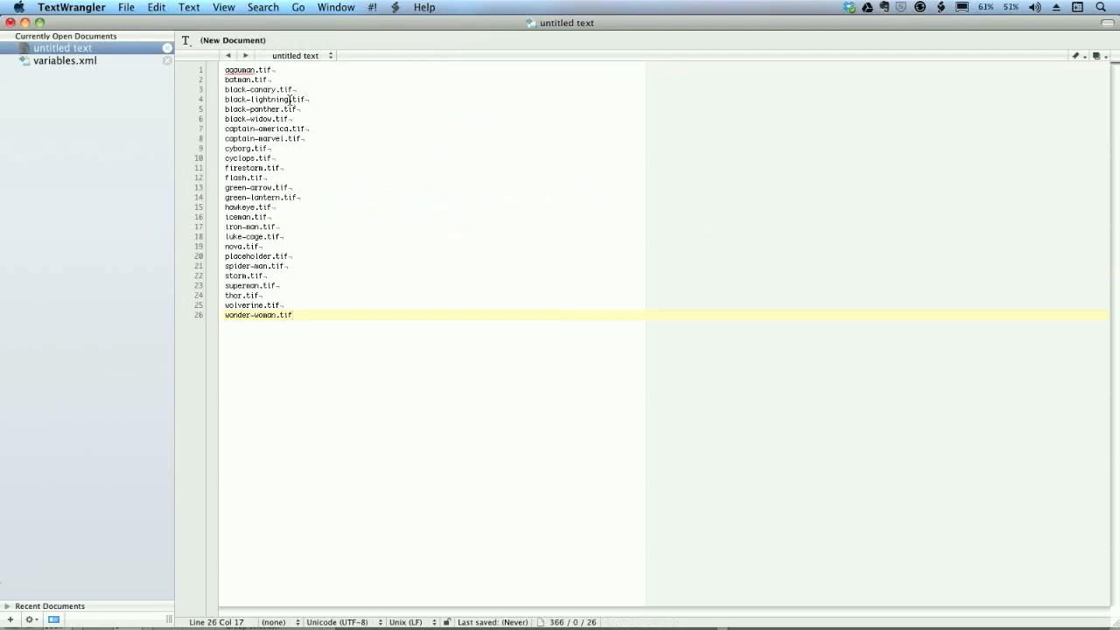
- Prefix every line of the untitled text with the folder path preceding placeholder.tif in variables.xml, using a Grep replace-all of ^
click(86, 62)
drag(338, 238, 622, 236)
key(super+c)
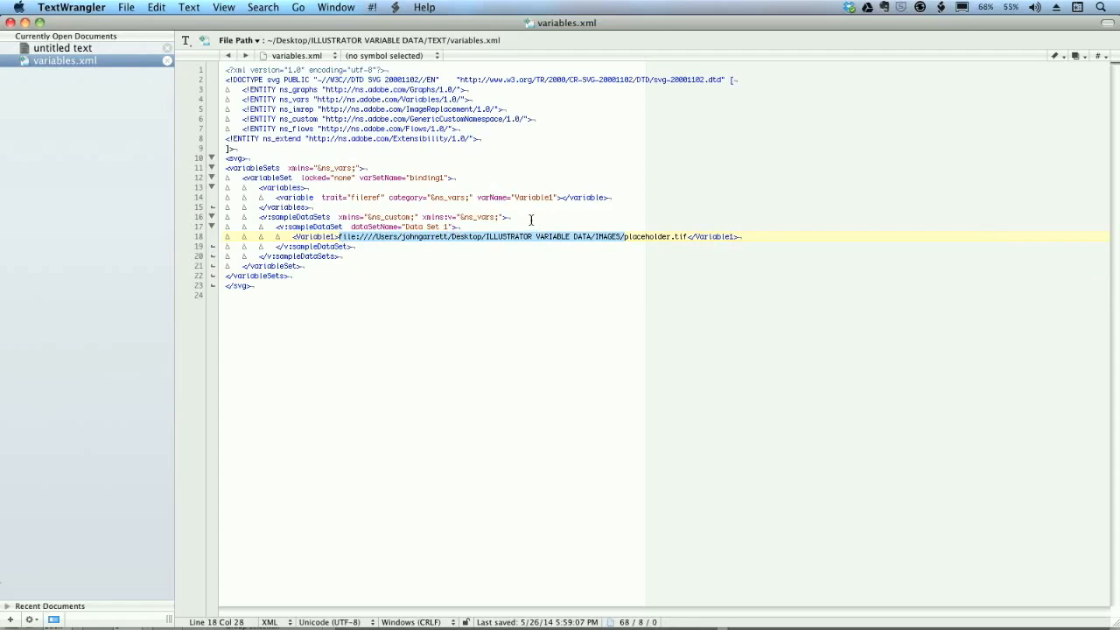
click(84, 49)
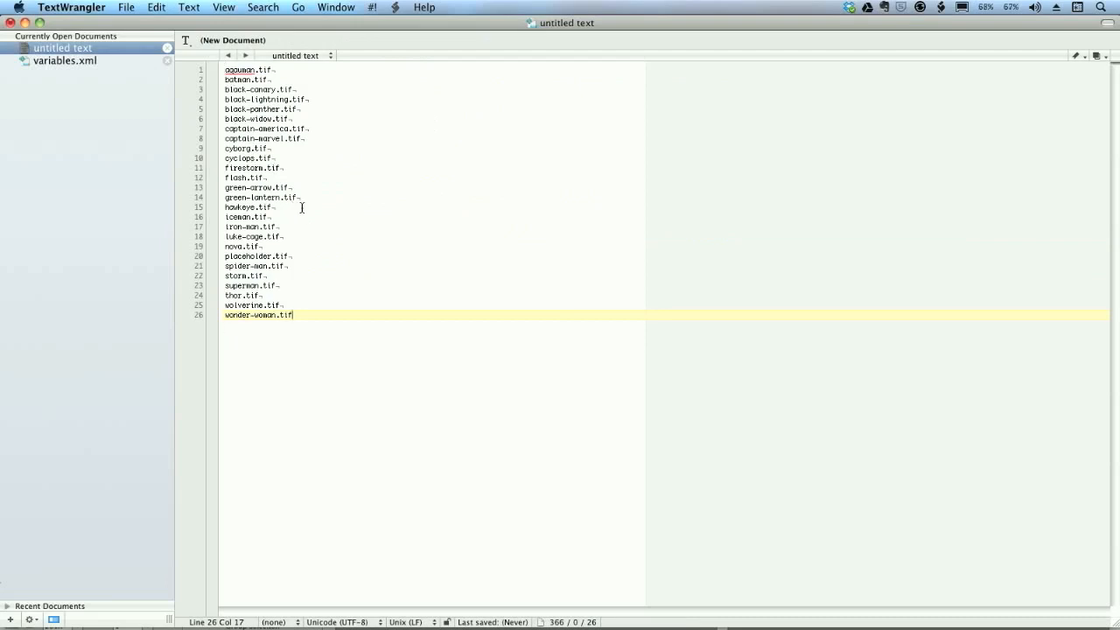
key(super+f)
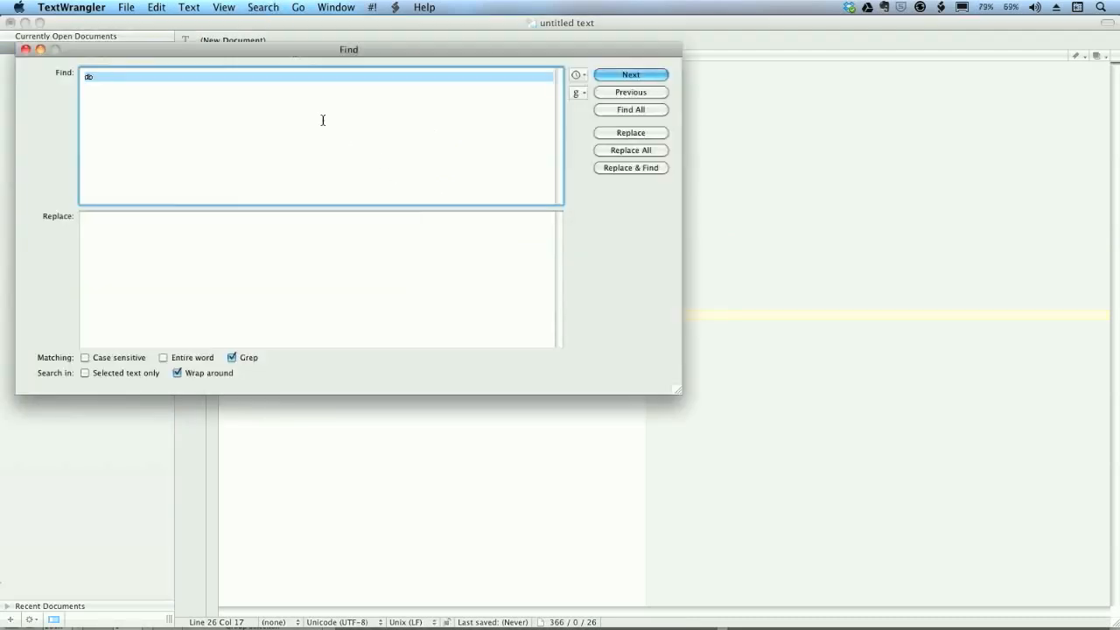
drag(354, 49, 624, 78)
key(BackSpace)
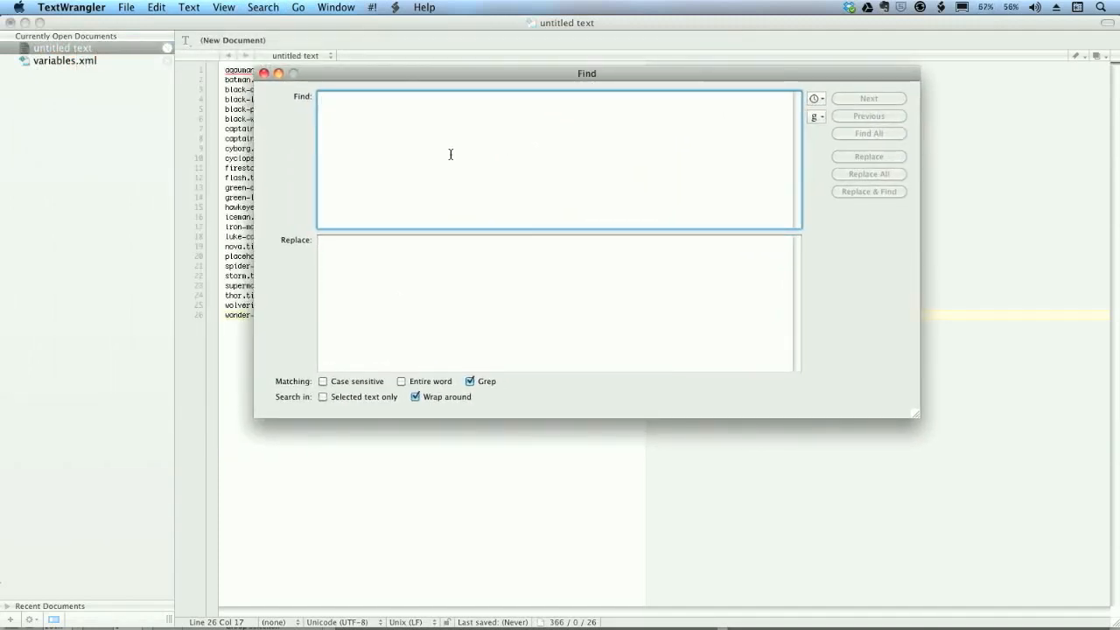
text(^)
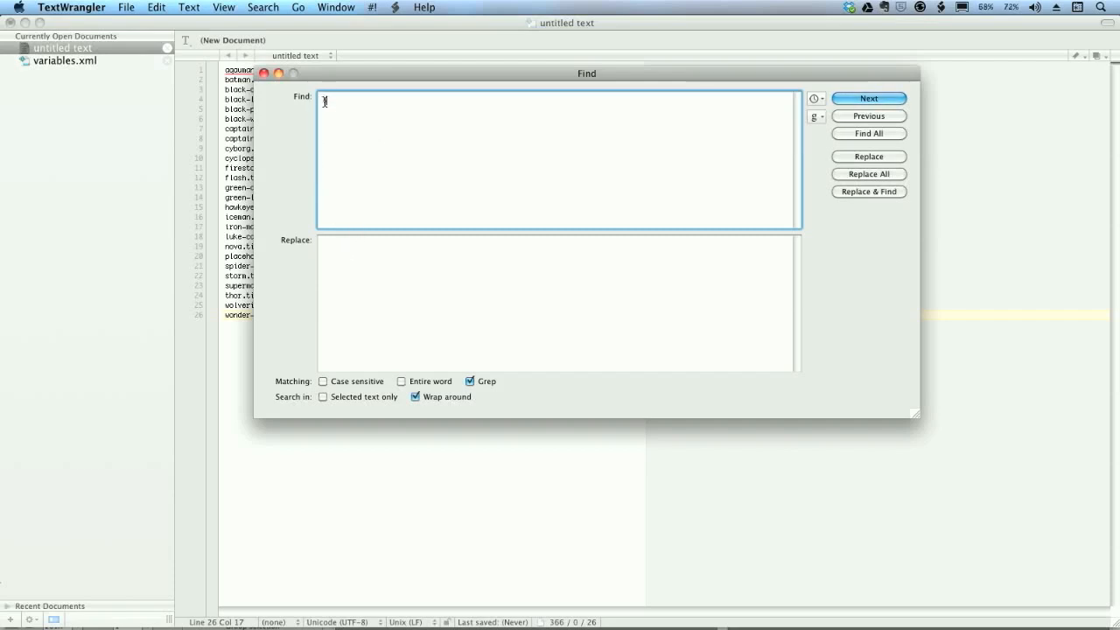
click(351, 259)
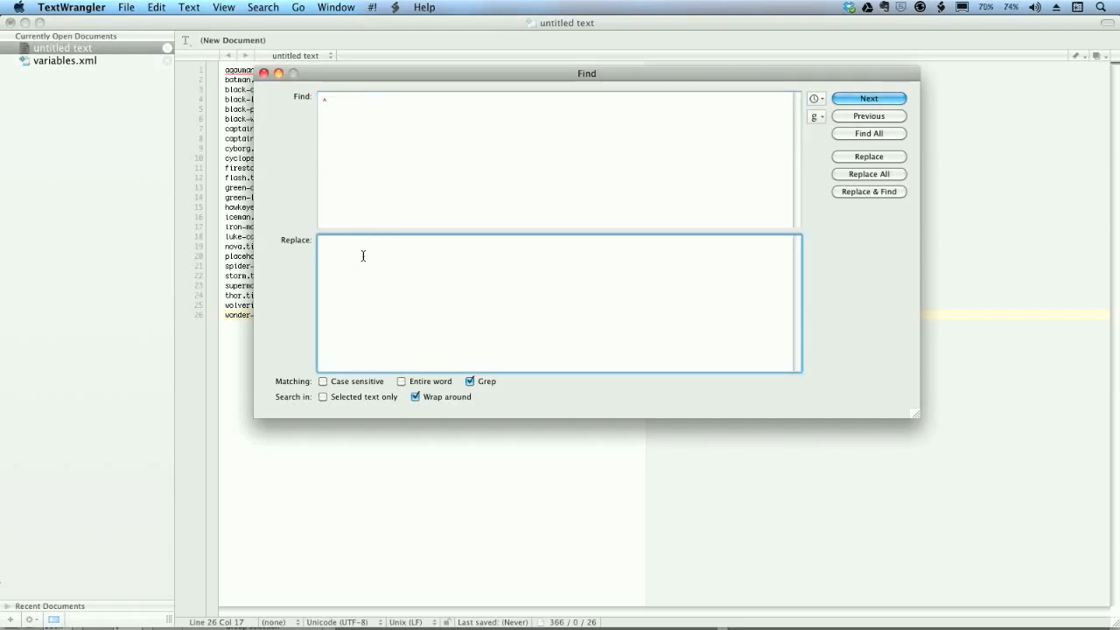
key(super+v)
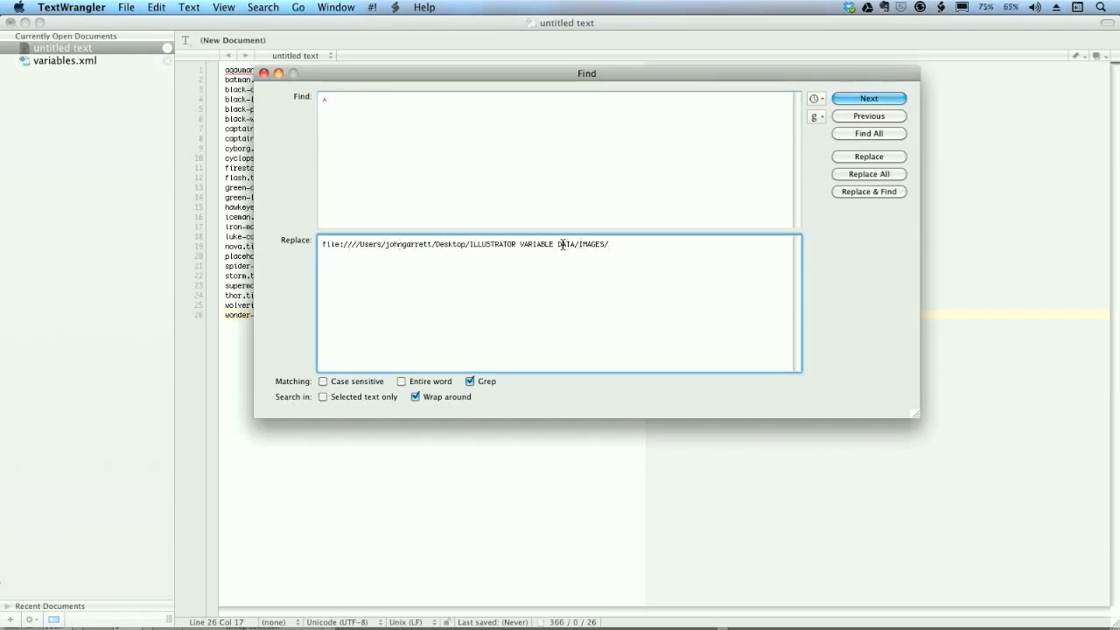
click(878, 179)
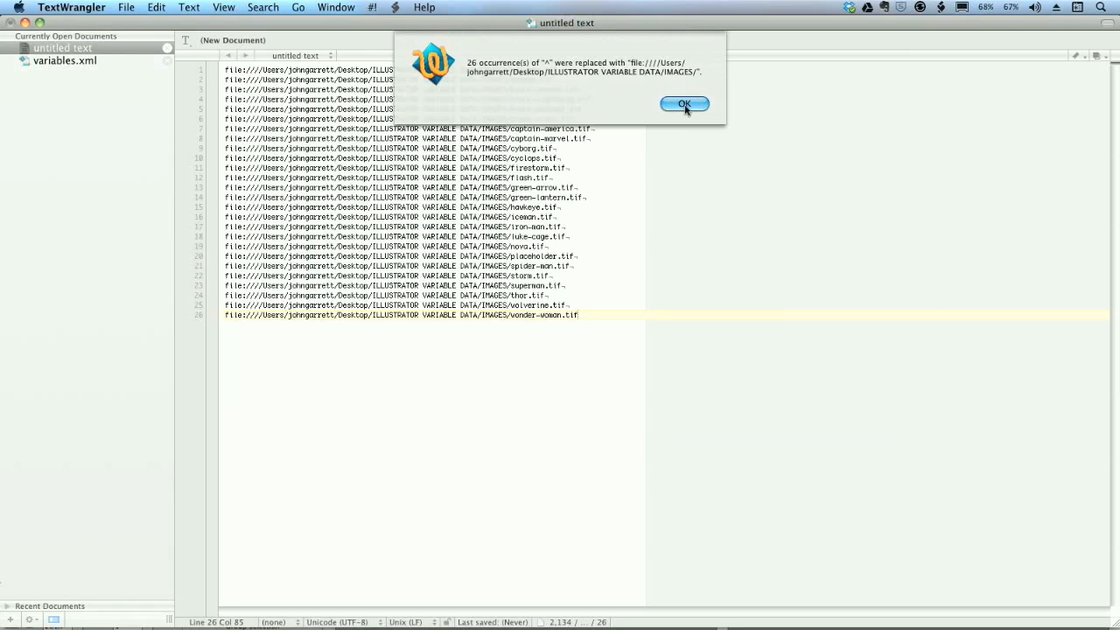
click(688, 104)
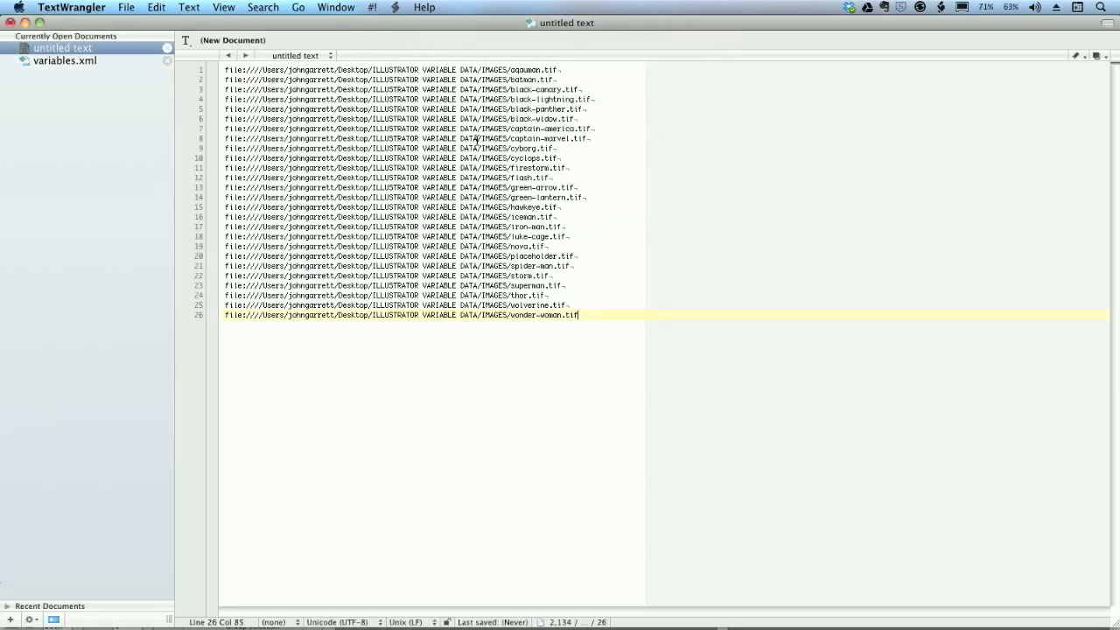
- Delete the placeholder.tif line from the list and copy all remaining image paths
triple_click(489, 257)
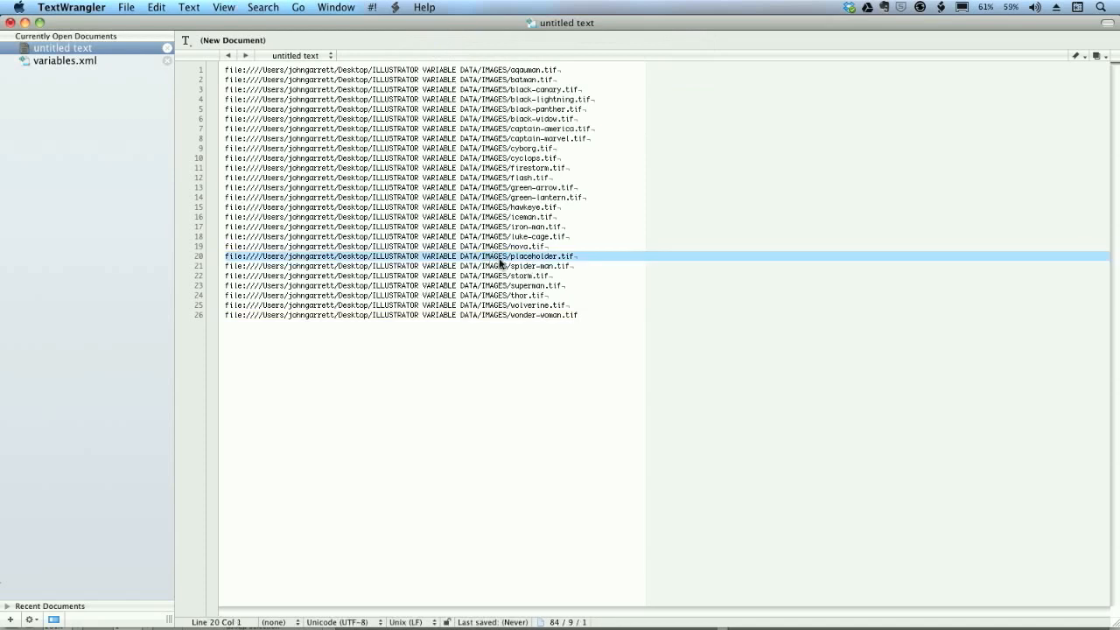
key(BackSpace)
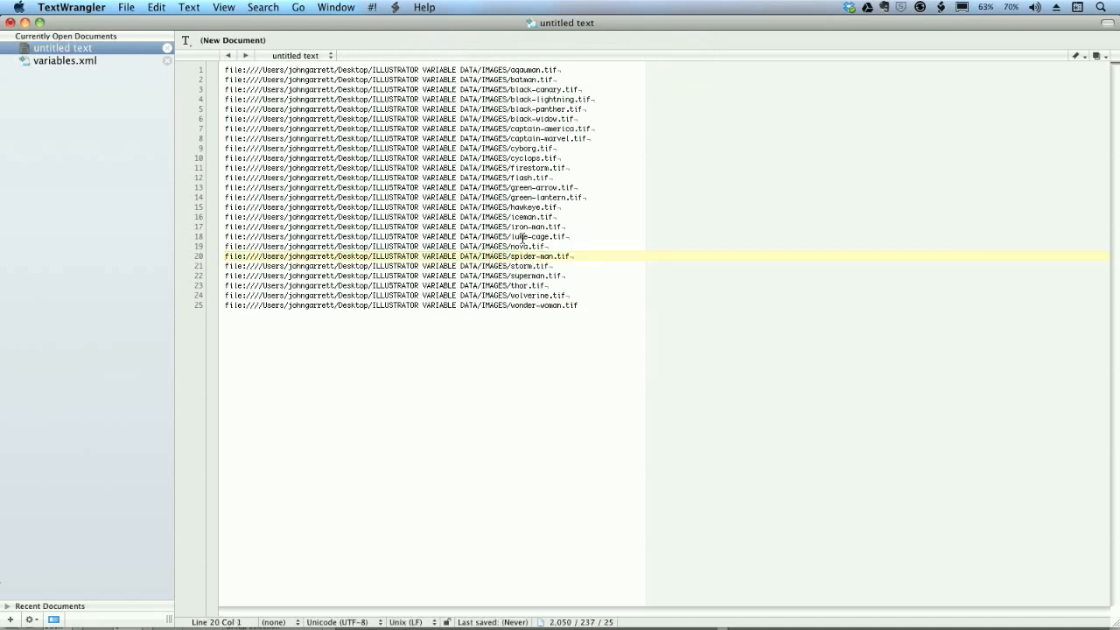
key(super+a)
key(super+c)
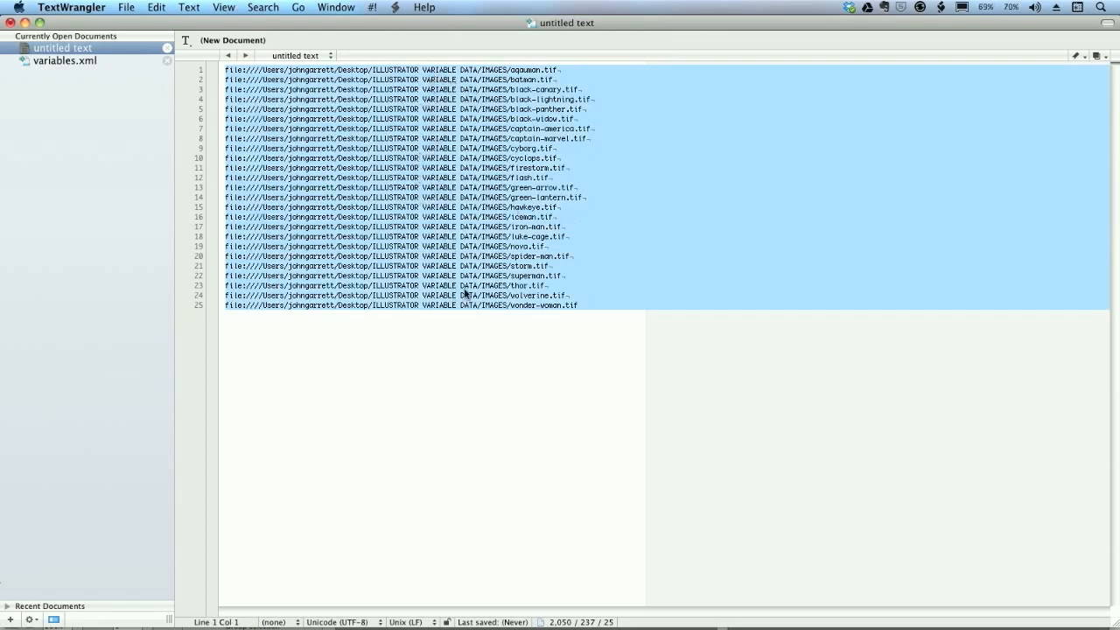
- Switch to the Super Business Card Setup.ods spreadsheet in NeoOffice and examine its header row and the data in B2:E26
key(super+Tab)
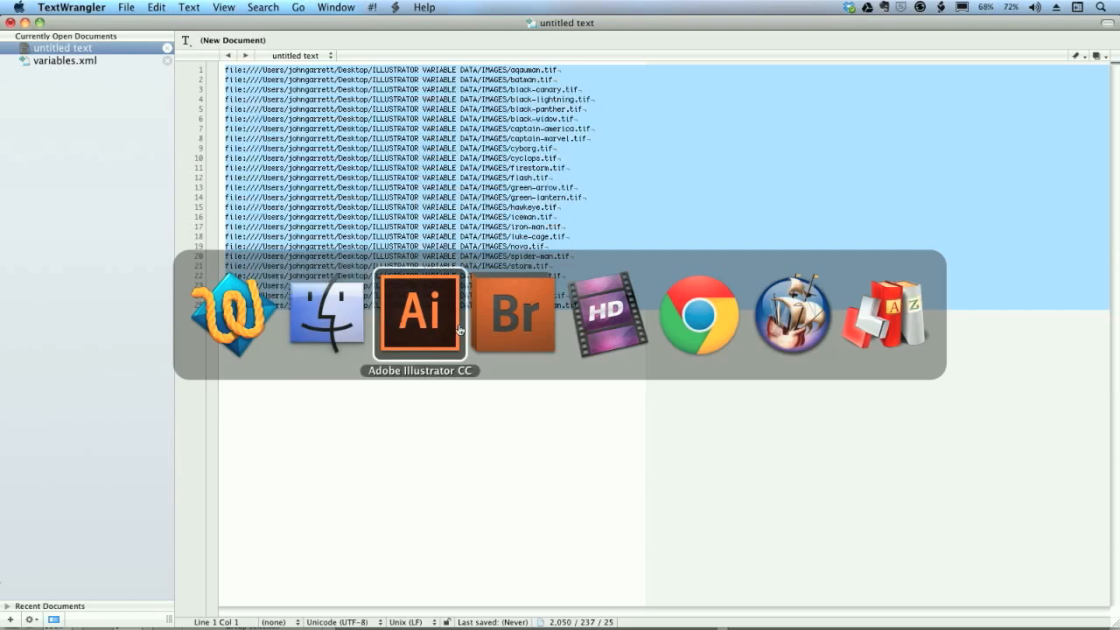
click(769, 320)
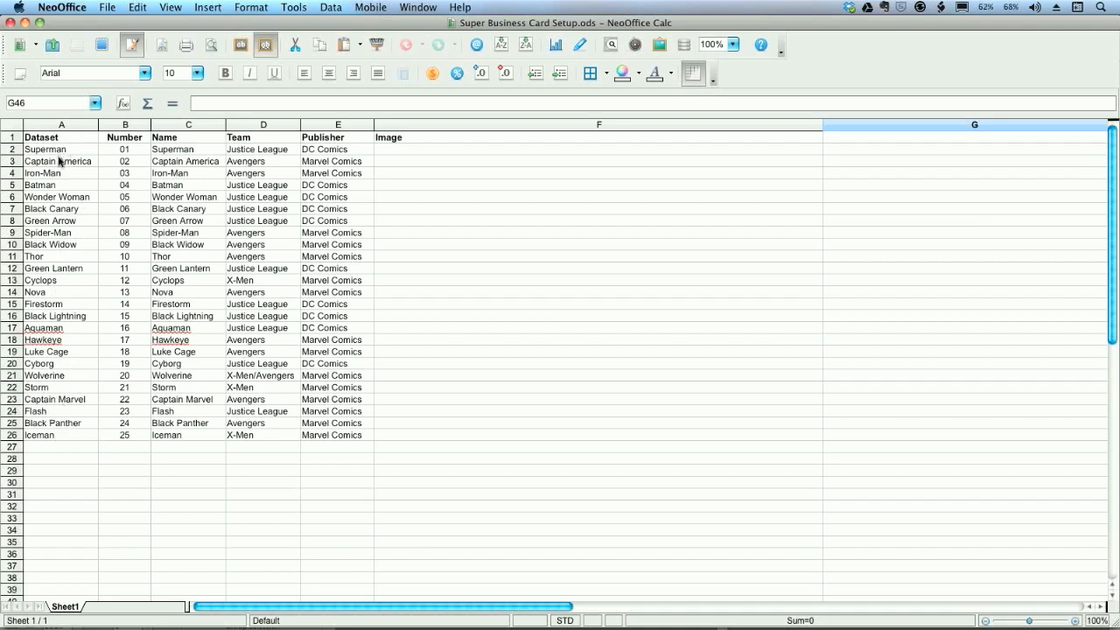
click(124, 150)
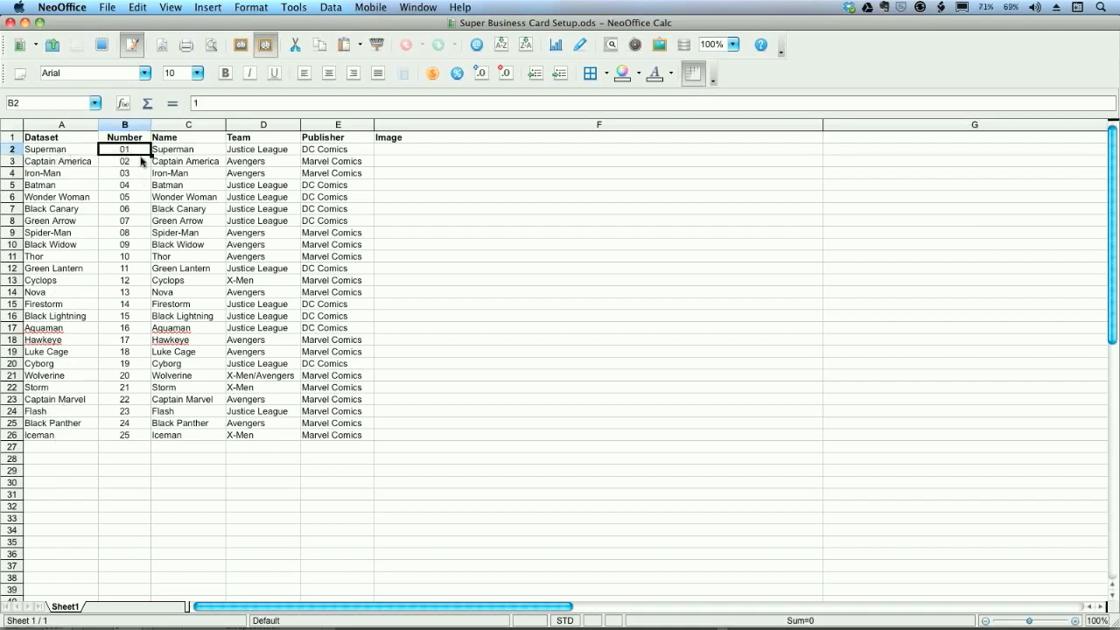
shift+click(335, 435)
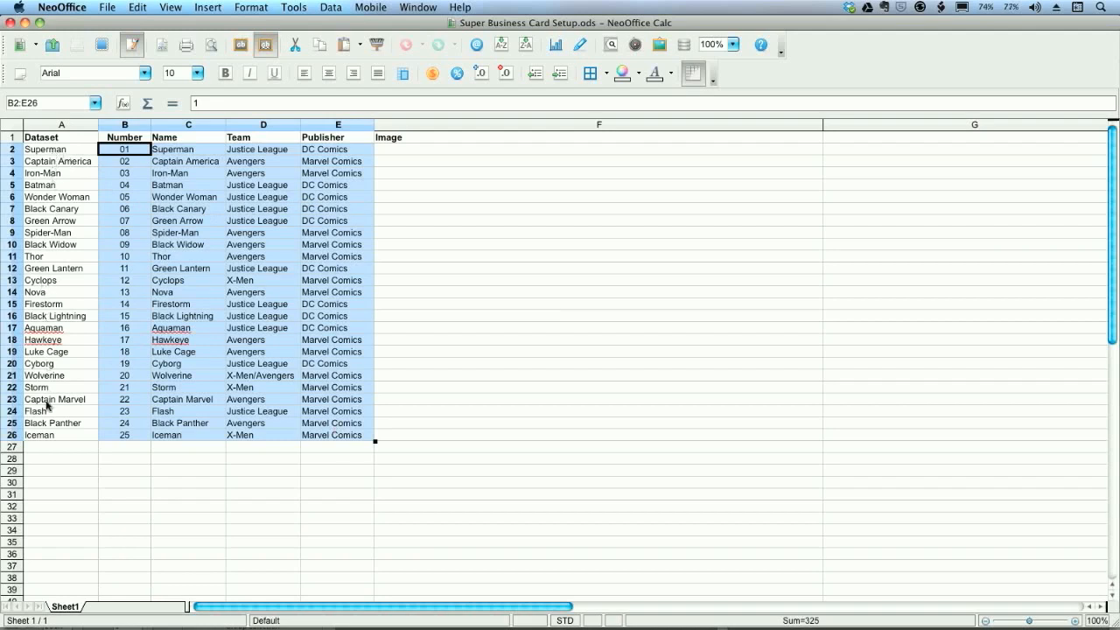
click(255, 493)
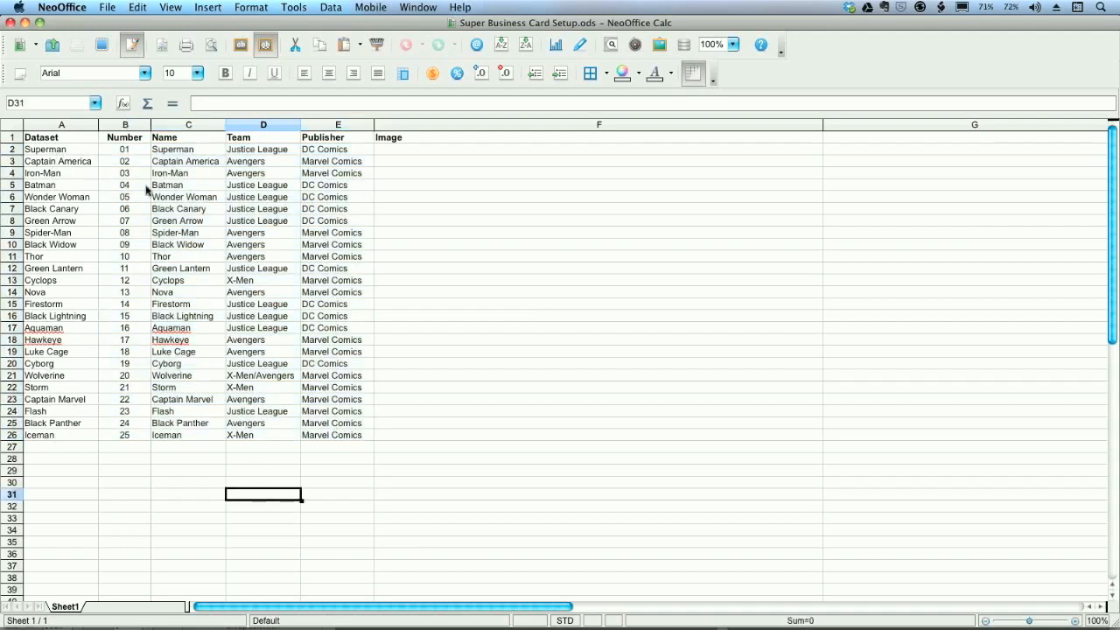
click(12, 138)
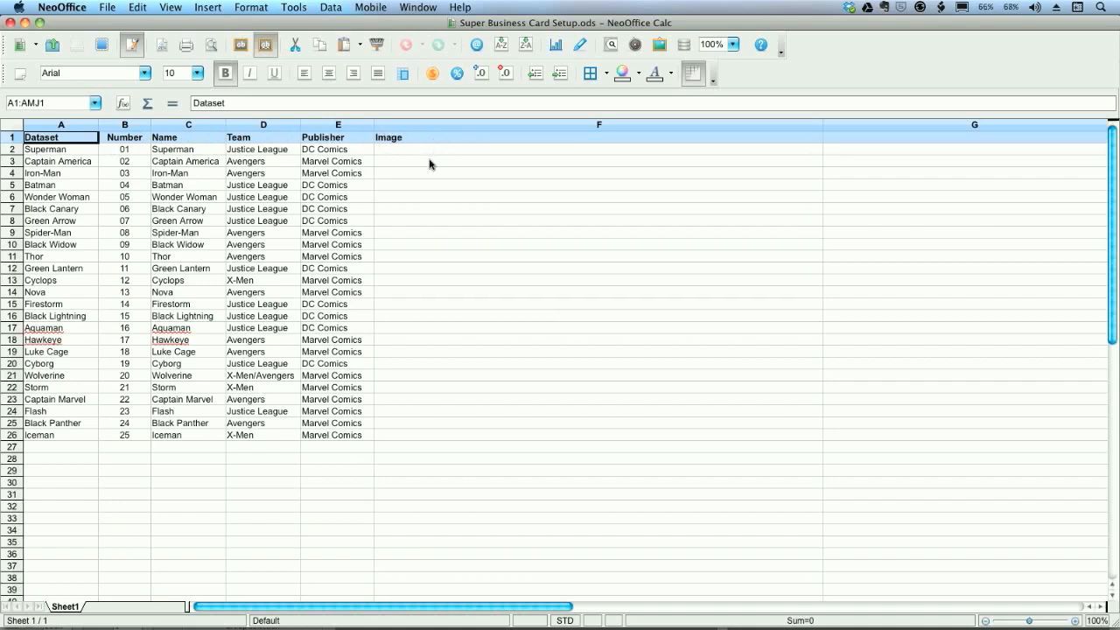
click(356, 449)
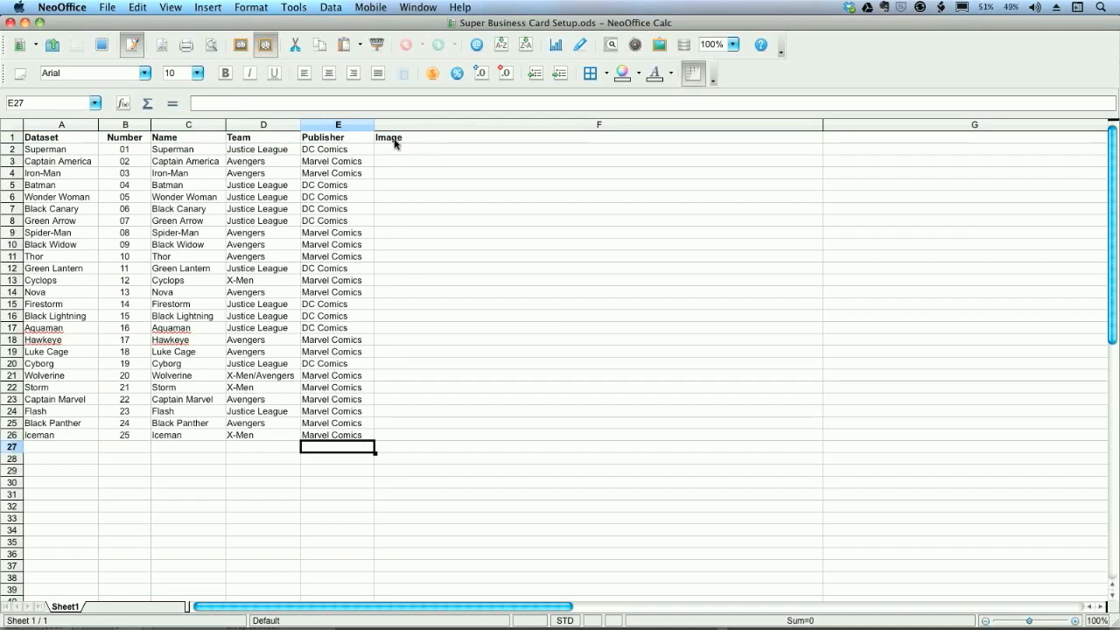
- Paste the copied image paths as Unicode (UTF-8) text into the Image column from F2, and undo that paste
click(417, 153)
key(super+v)
click(529, 149)
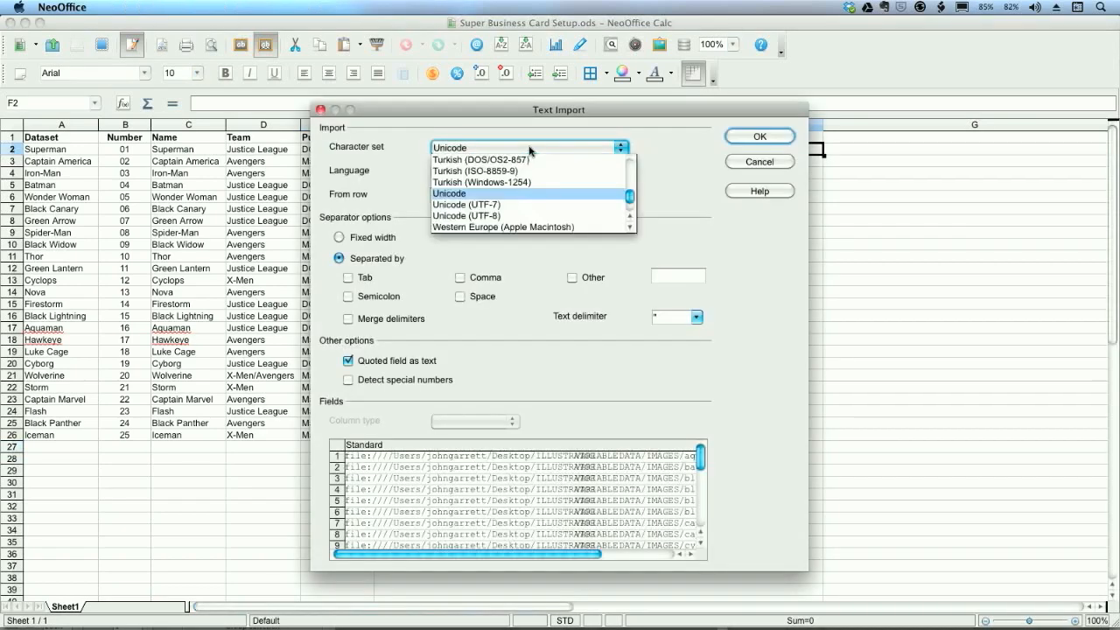
click(517, 215)
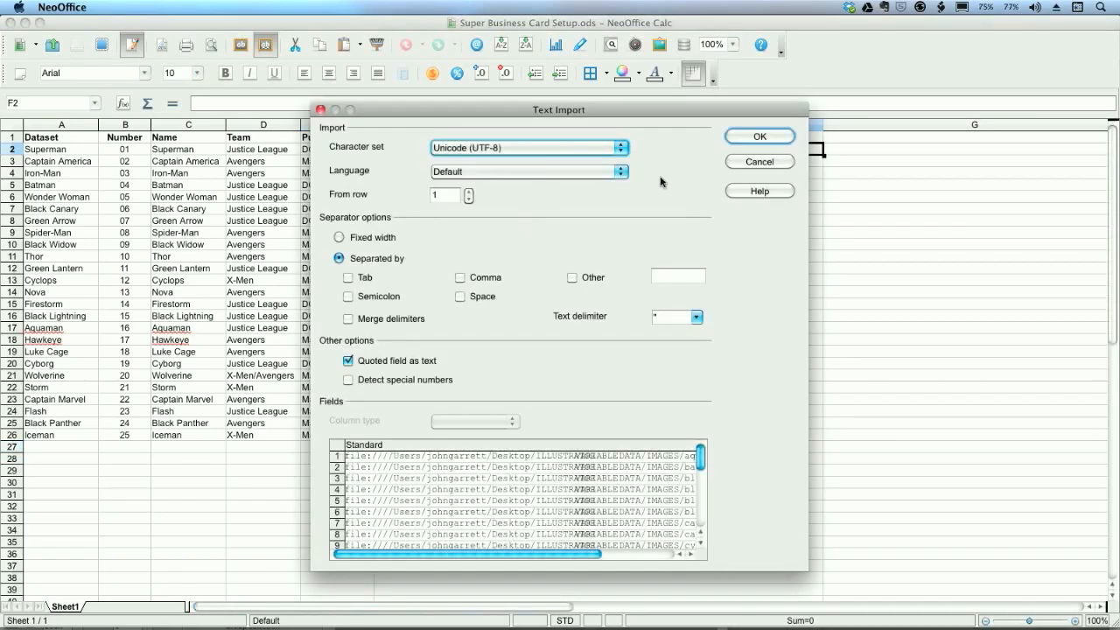
click(760, 138)
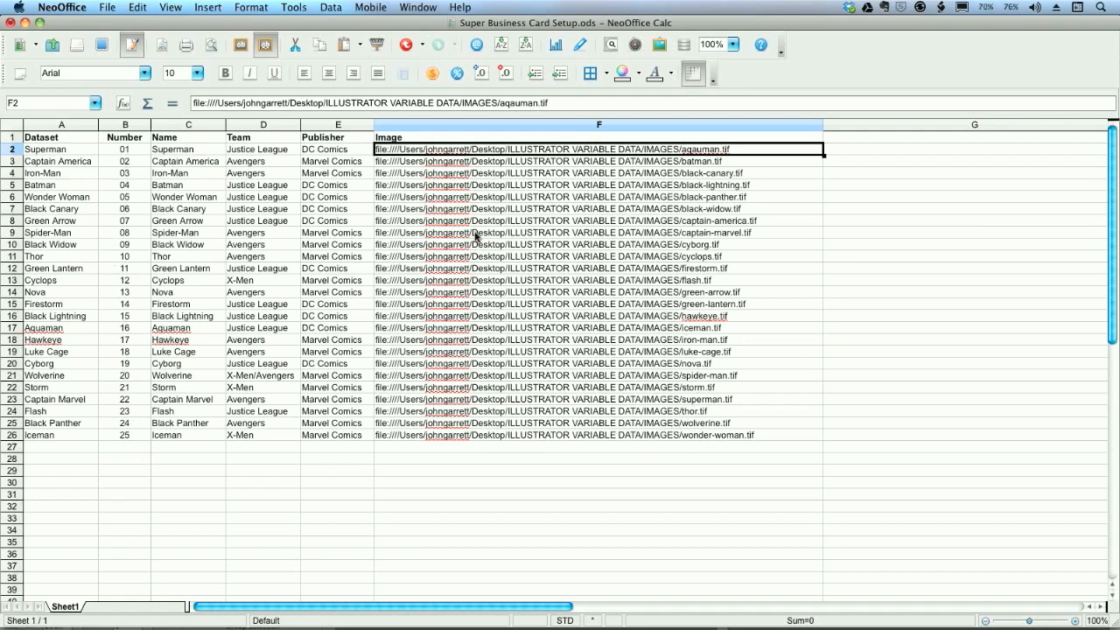
key(super+shift+Down)
key(Delete)
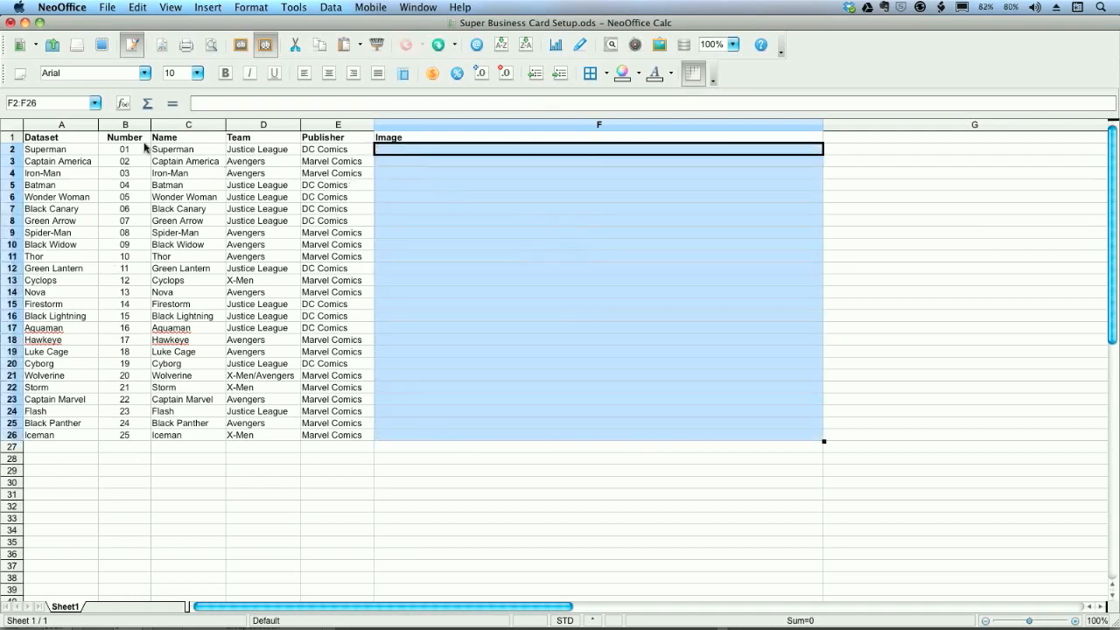
- Sort all rows below the header by column A in ascending order and select cell F2
click(11, 125)
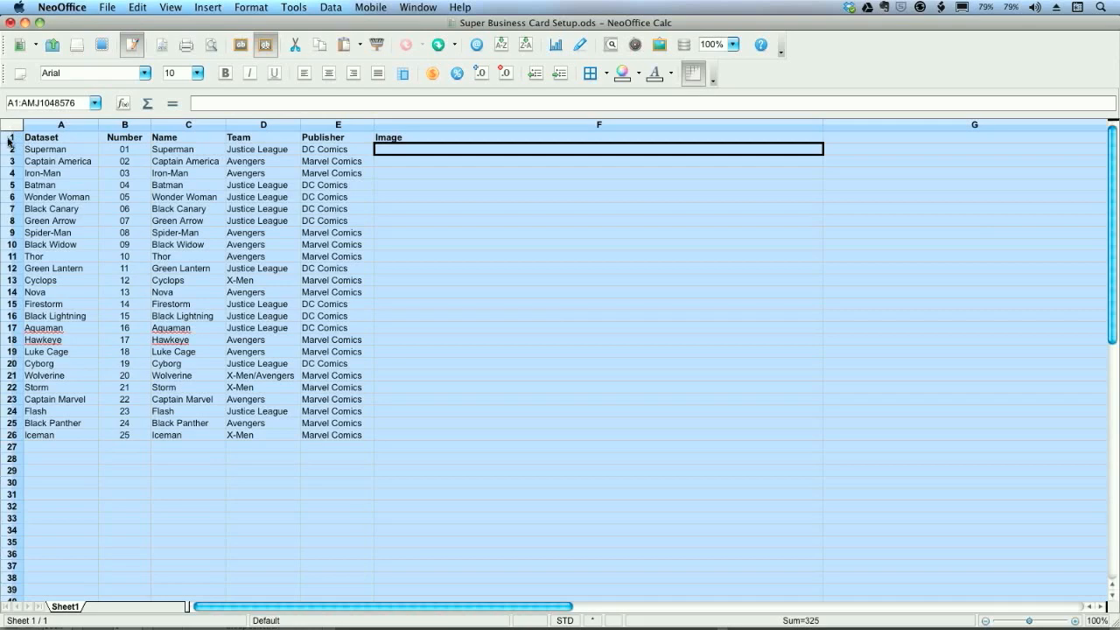
super+click(11, 138)
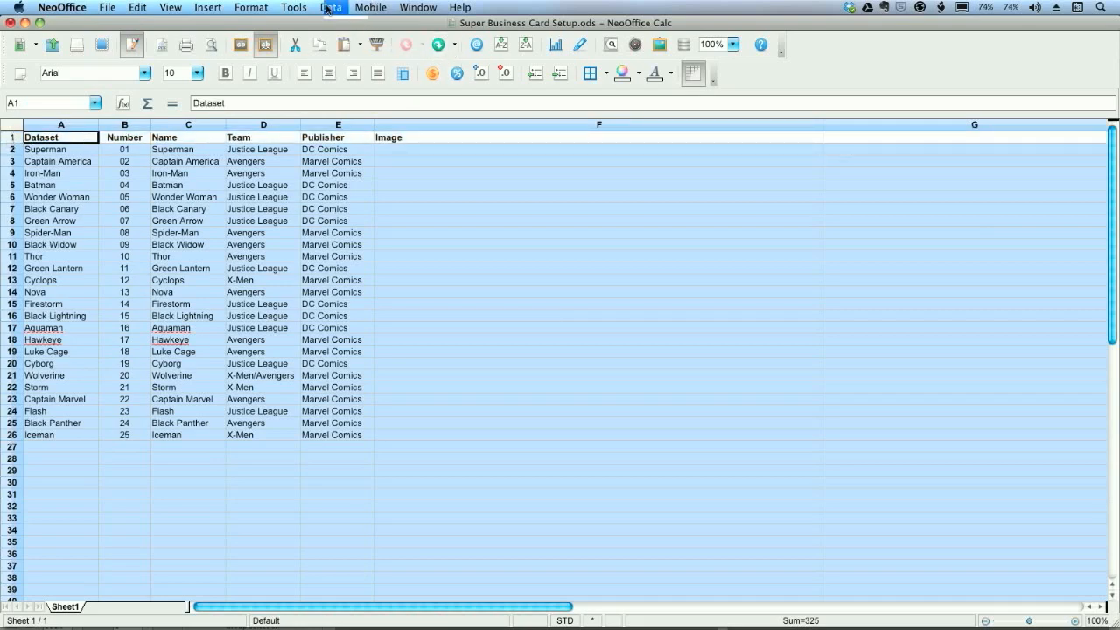
click(330, 7)
click(346, 59)
drag(307, 161, 623, 162)
click(420, 221)
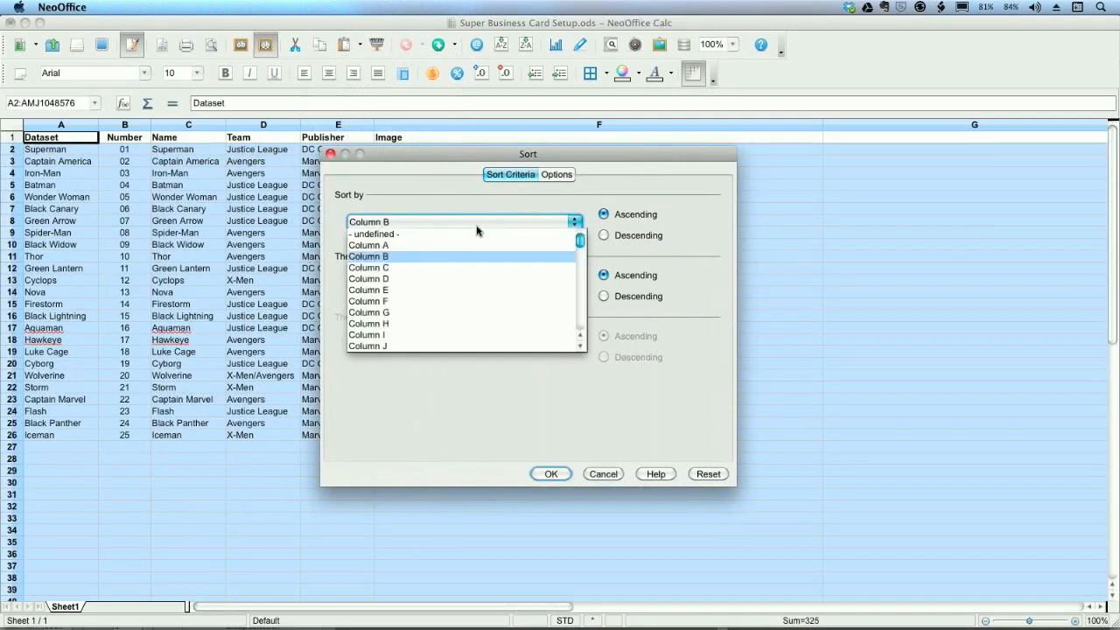
click(424, 245)
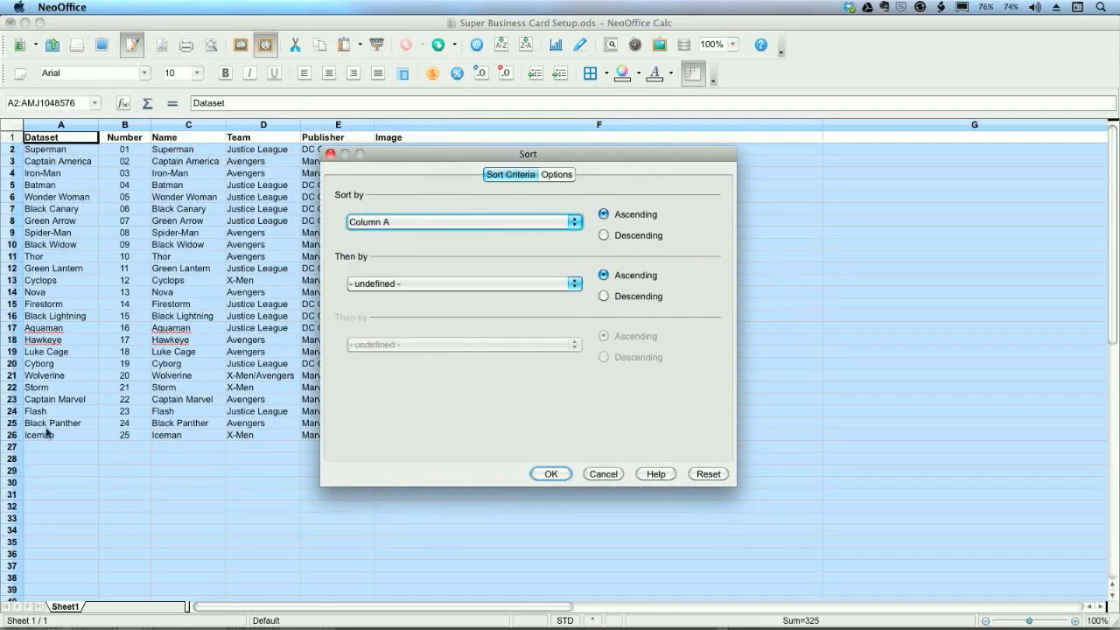
click(550, 474)
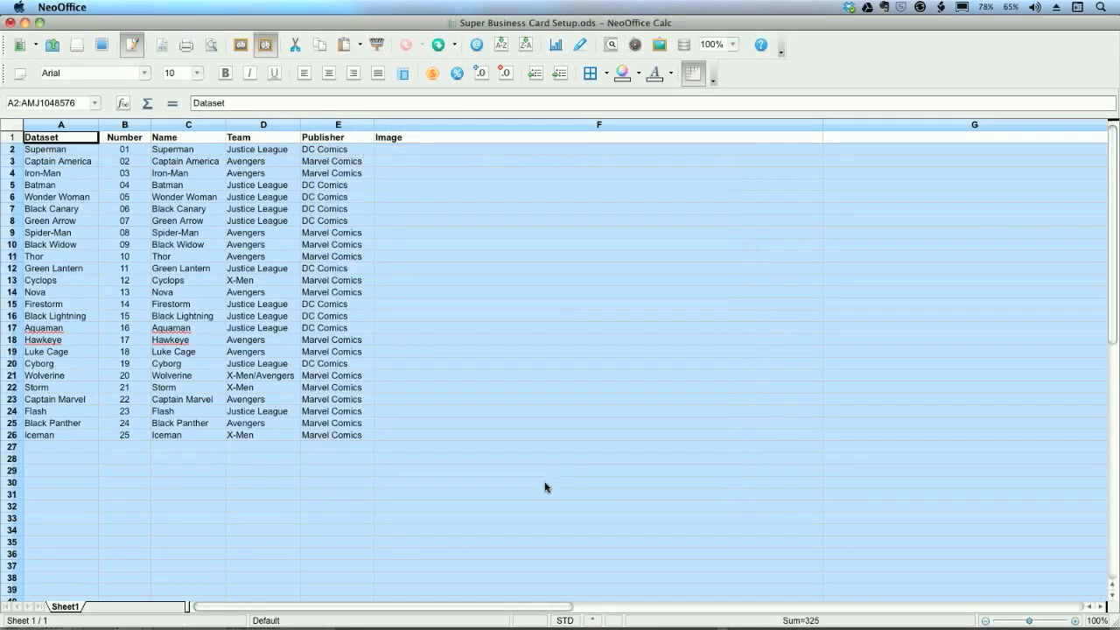
click(411, 154)
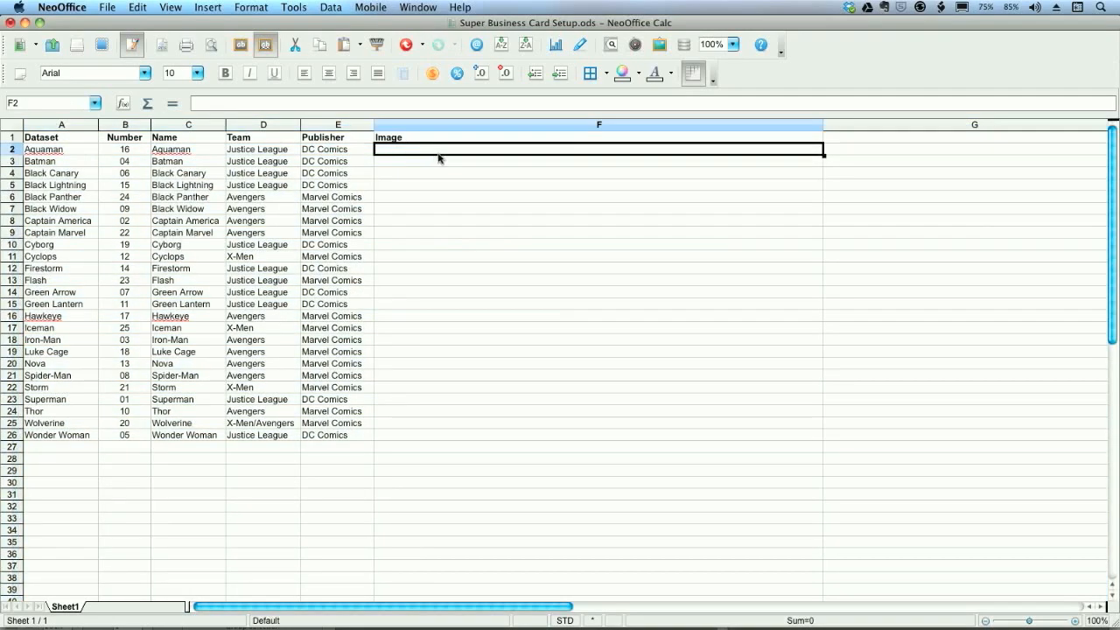
- Paste the copied image paths into the Image column from F2 using the Unicode (UTF-8) character set
key(super+v)
click(527, 147)
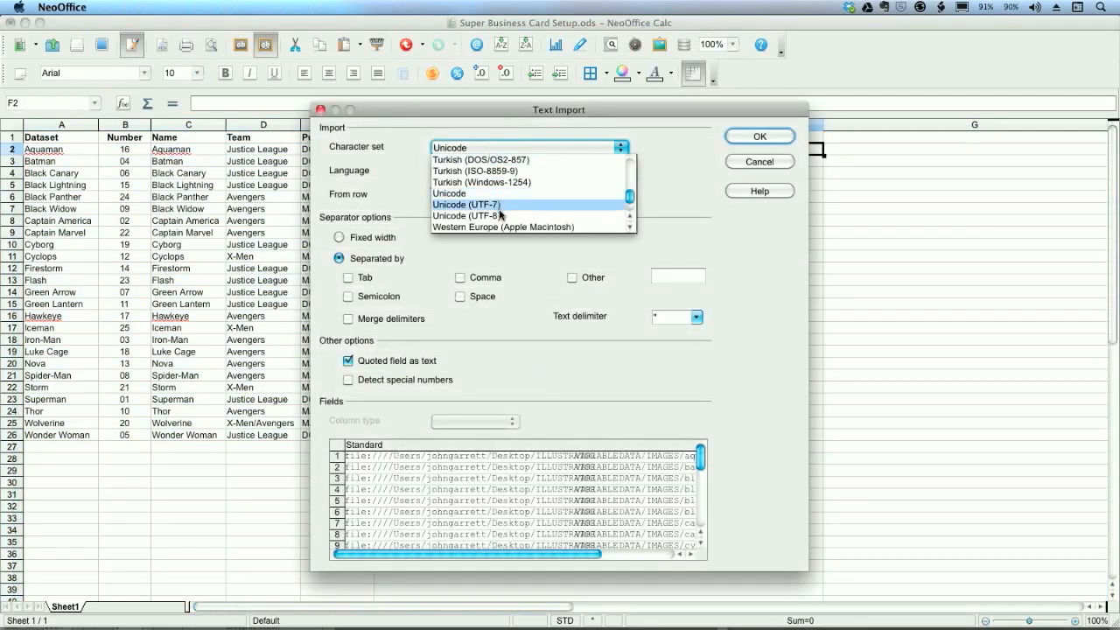
click(552, 214)
click(759, 137)
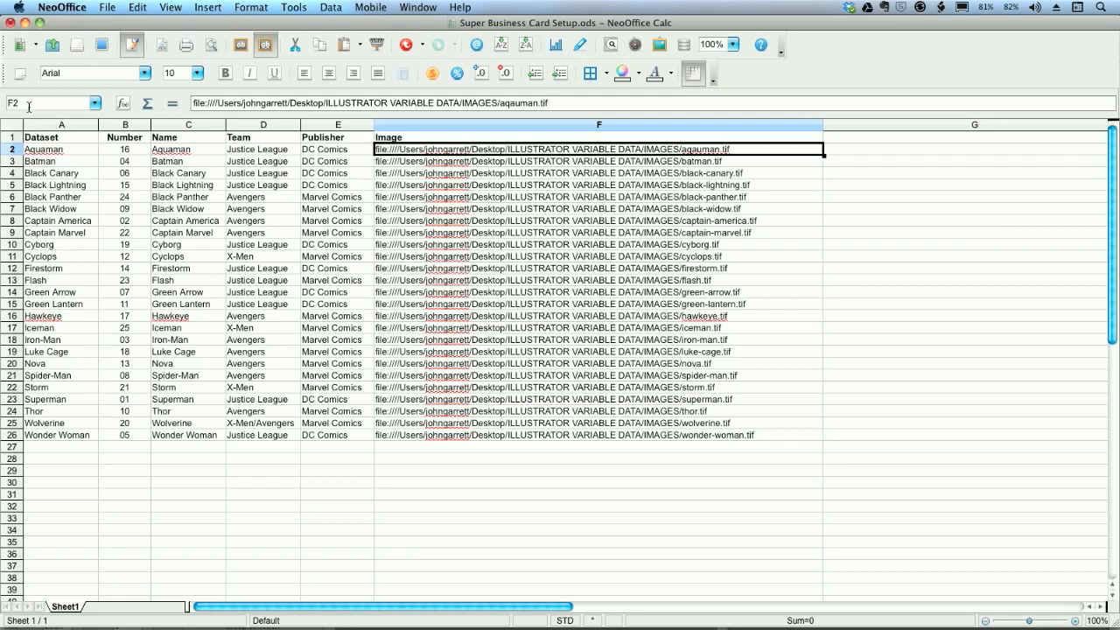
- Sort all rows below the header by column B in ascending order and save the spreadsheet
click(12, 128)
click(22, 140)
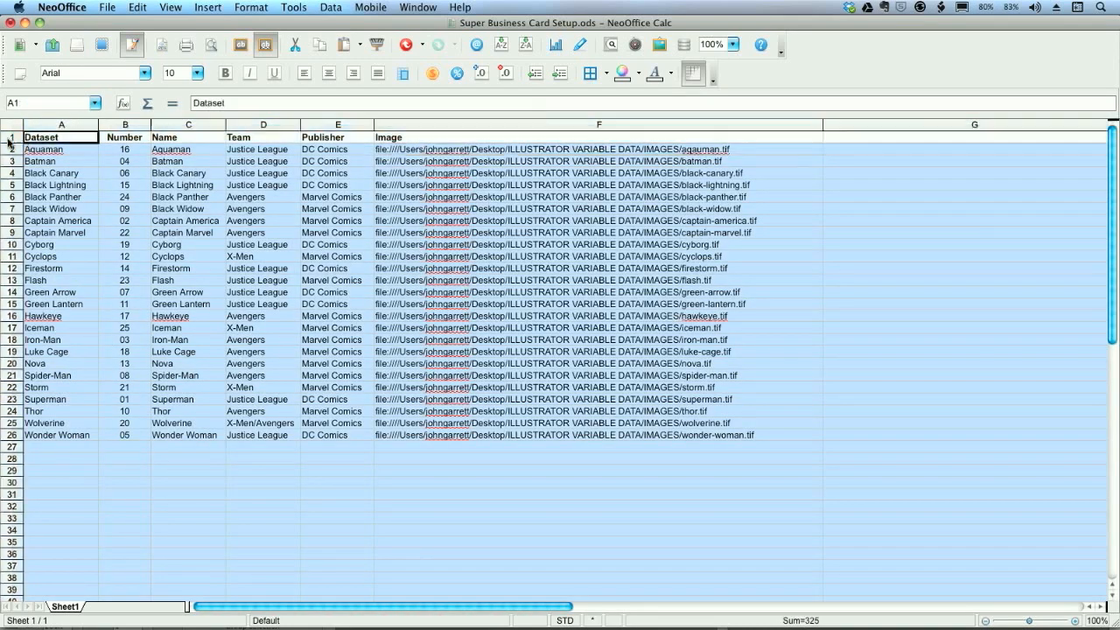
click(329, 7)
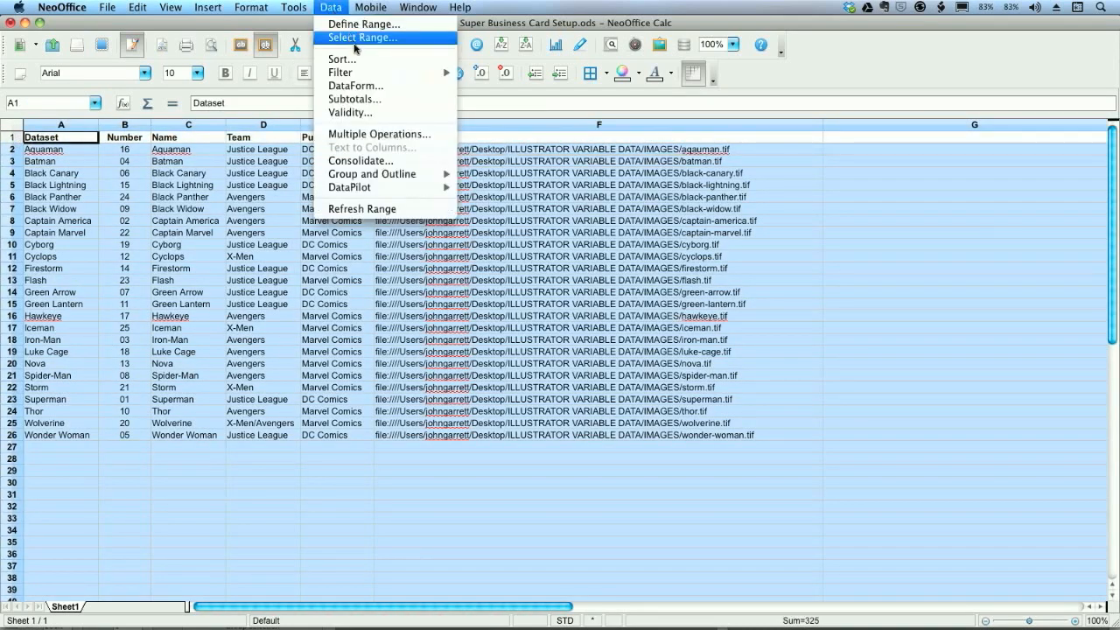
click(352, 58)
click(420, 225)
click(411, 258)
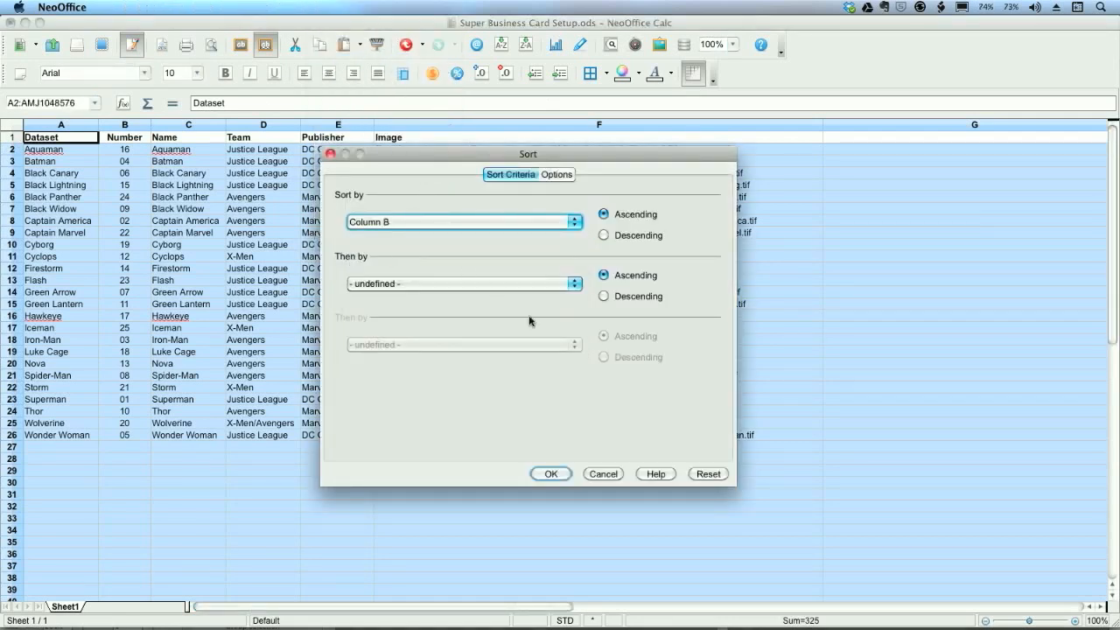
click(550, 474)
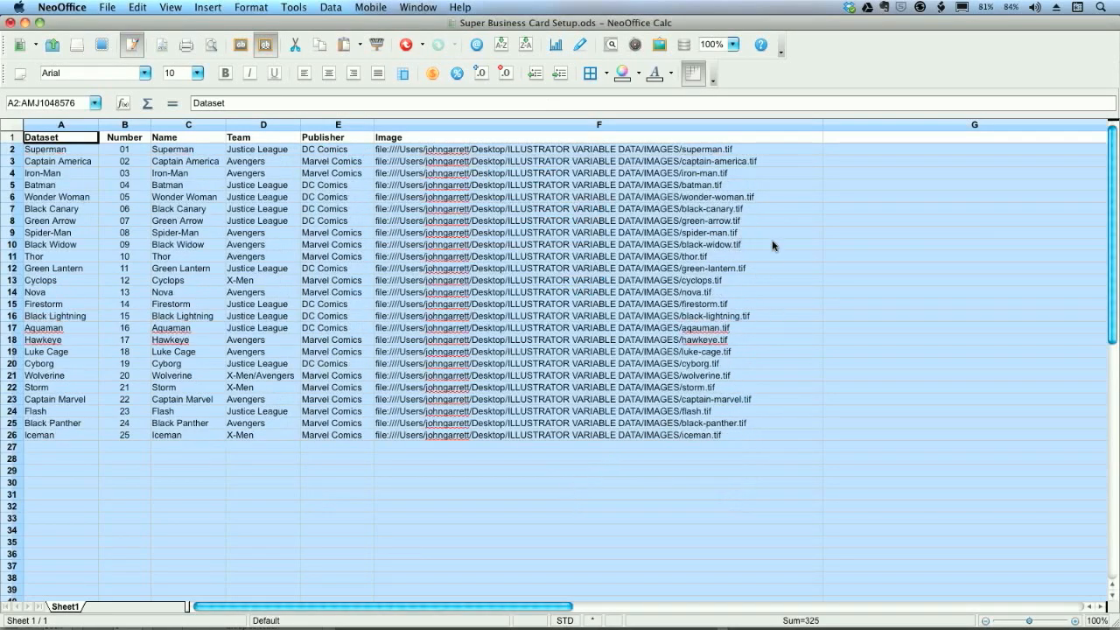
click(796, 448)
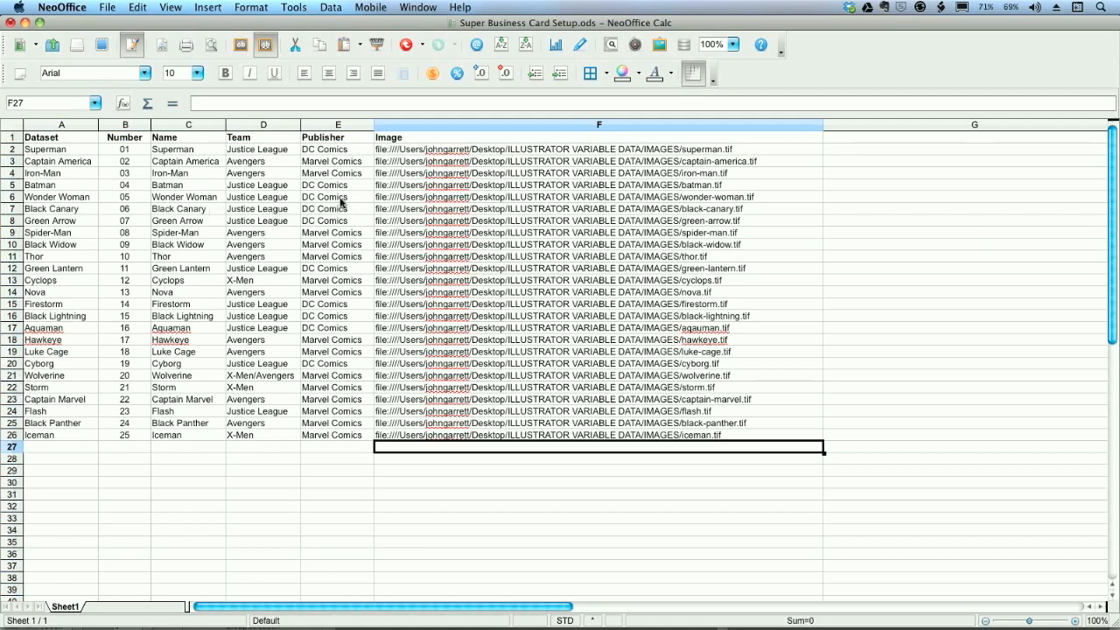
key(super+s)
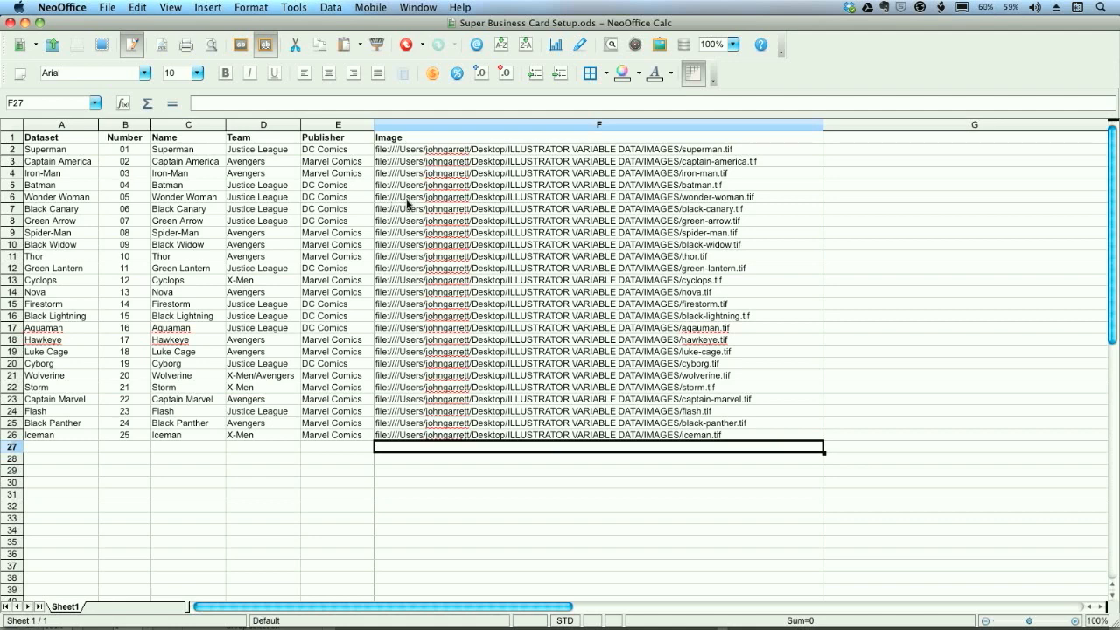
- Copy cells A1:F26 including the headers and paste them into the data field of the CSV-AiXML Converter in Chrome
click(697, 436)
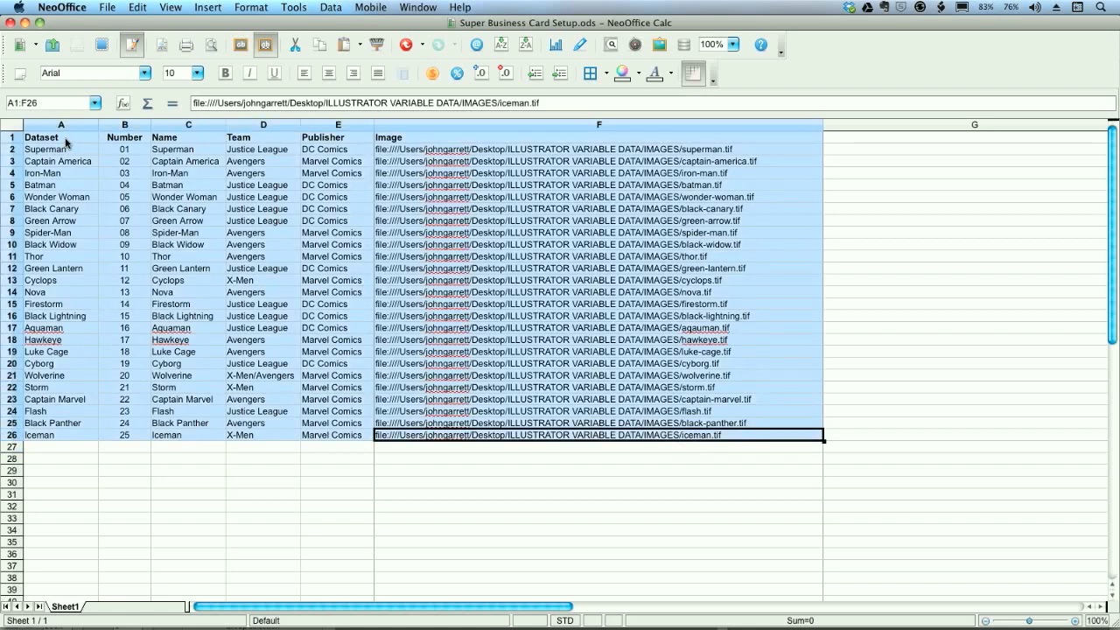
shift+click(57, 140)
key(super+c)
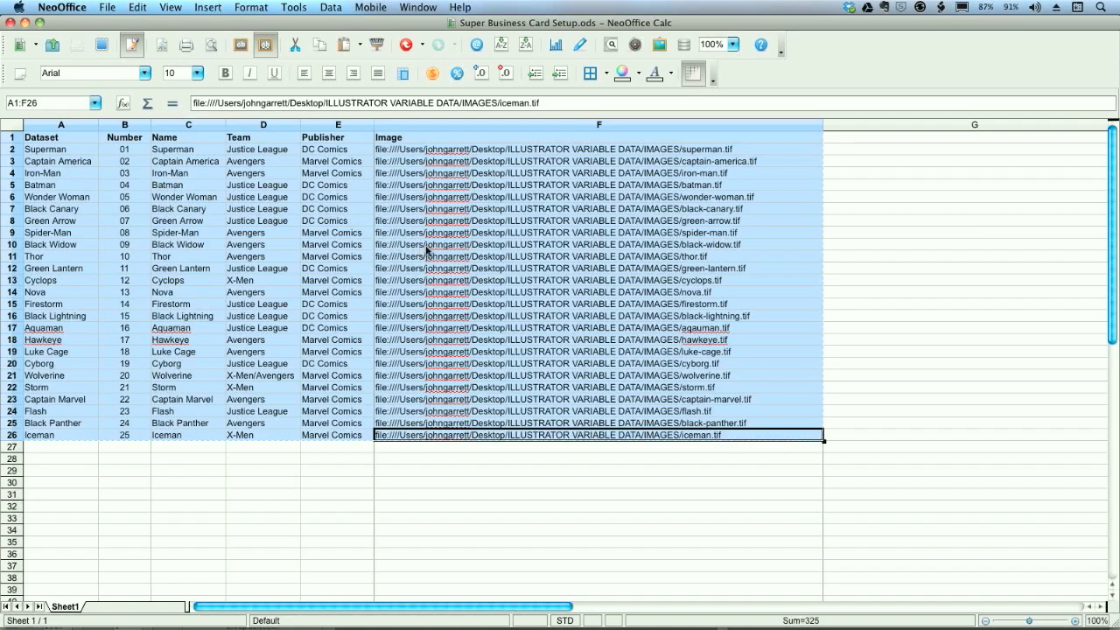
key(super+Tab)
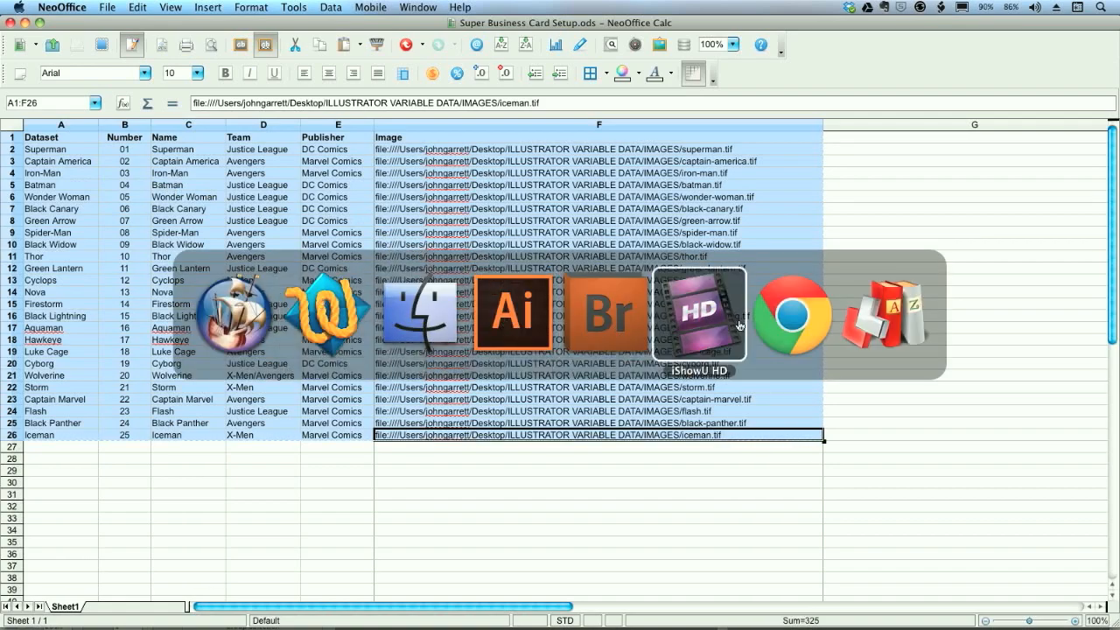
click(770, 324)
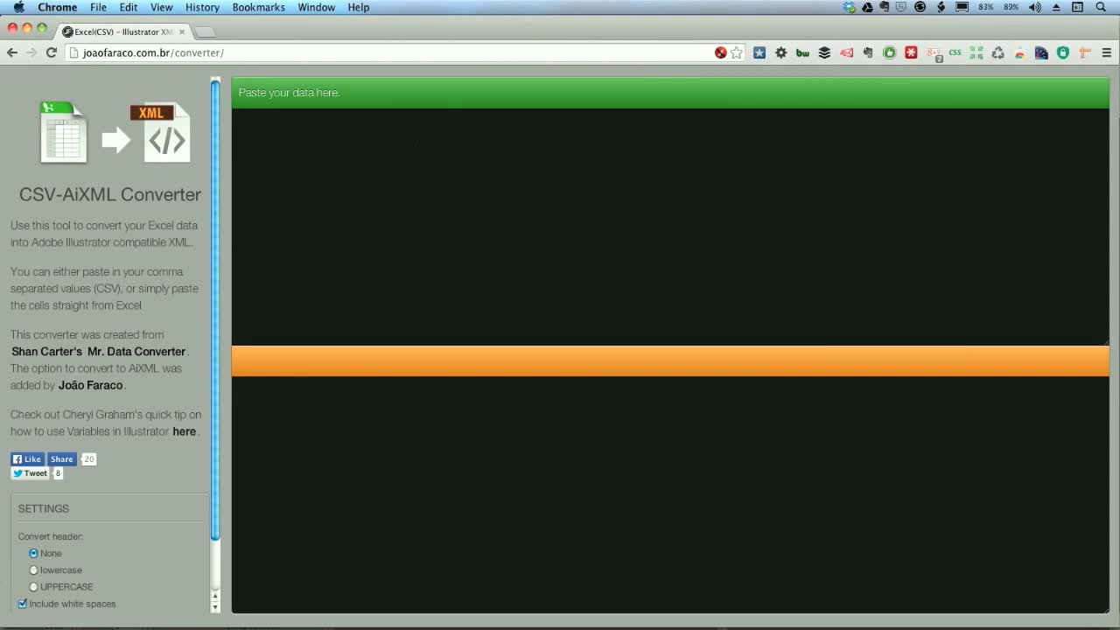
click(377, 133)
key(super+v)
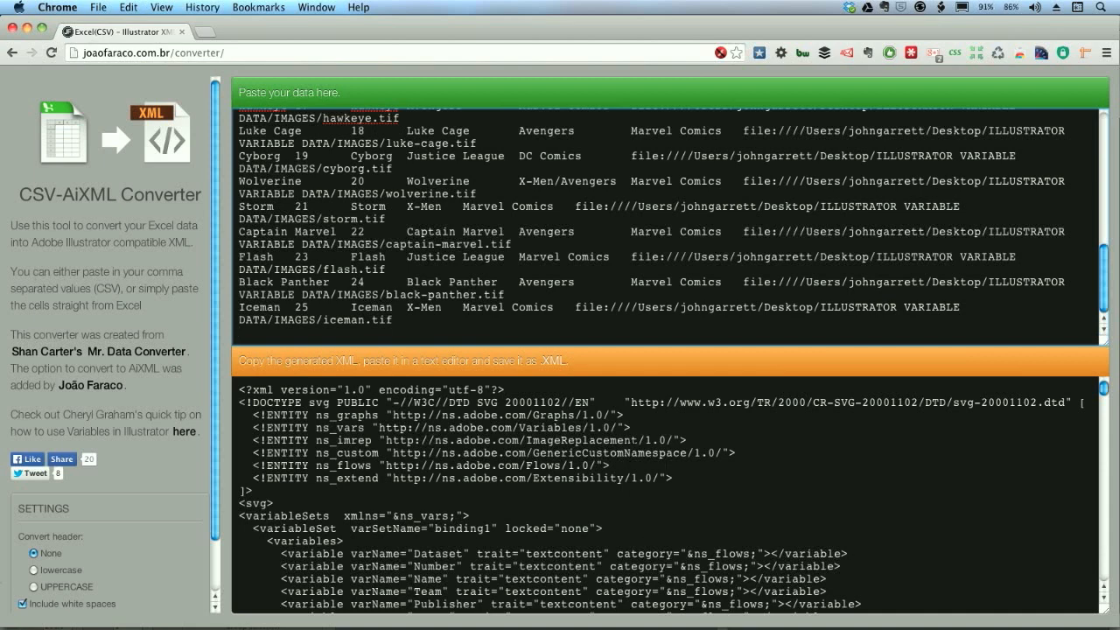
key(super+Tab)
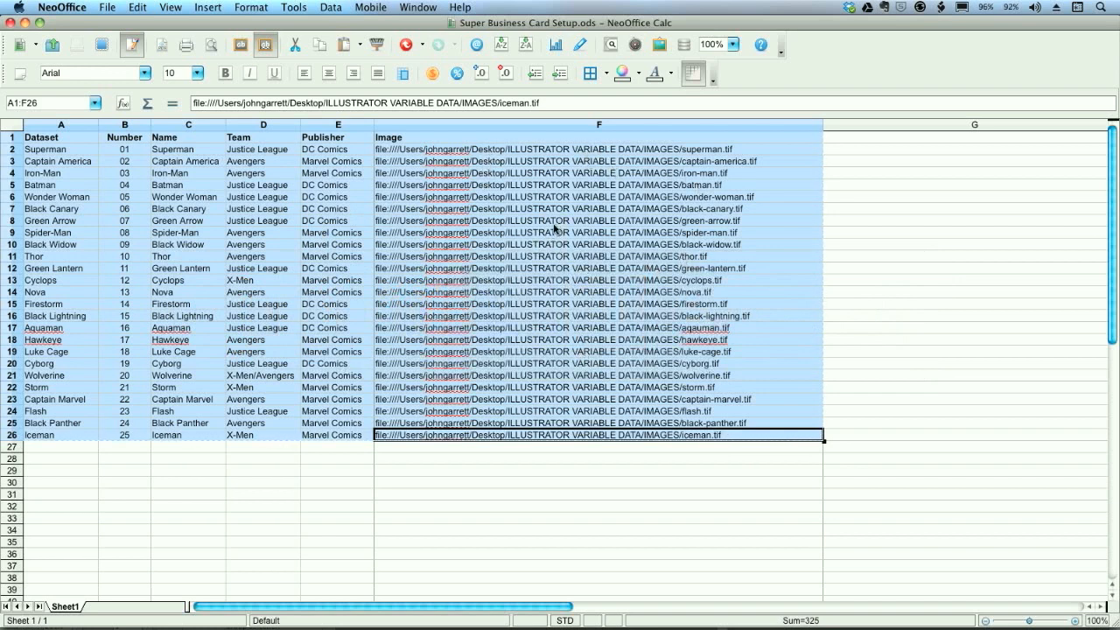
key(super+Tab)
key(super+v)
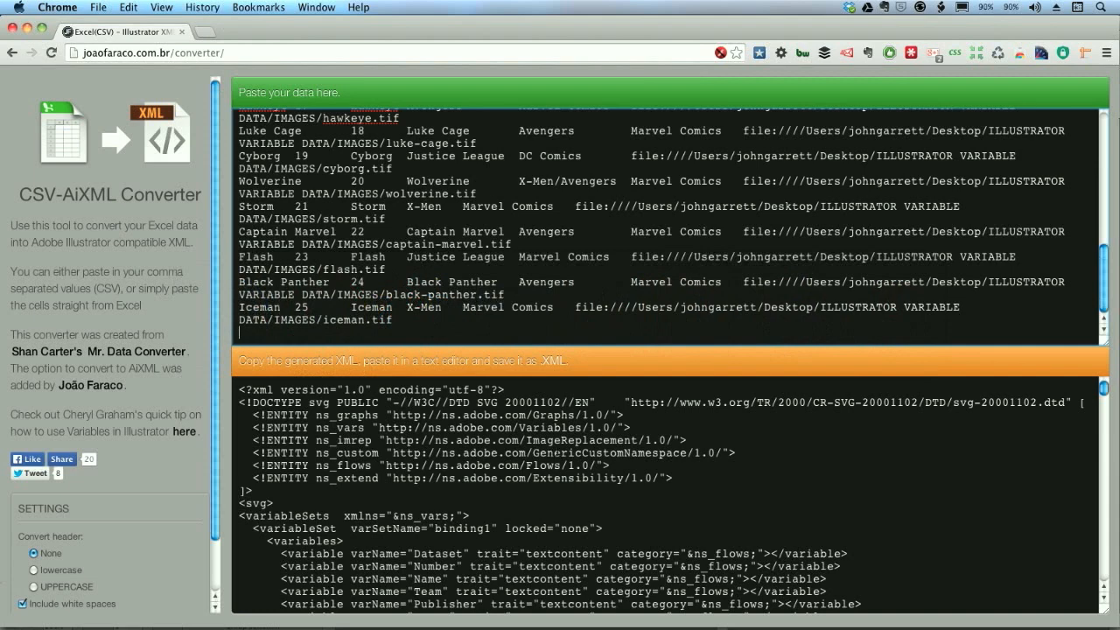
- Copy all of the generated XML and paste it into a new TextWrangler document
click(557, 452)
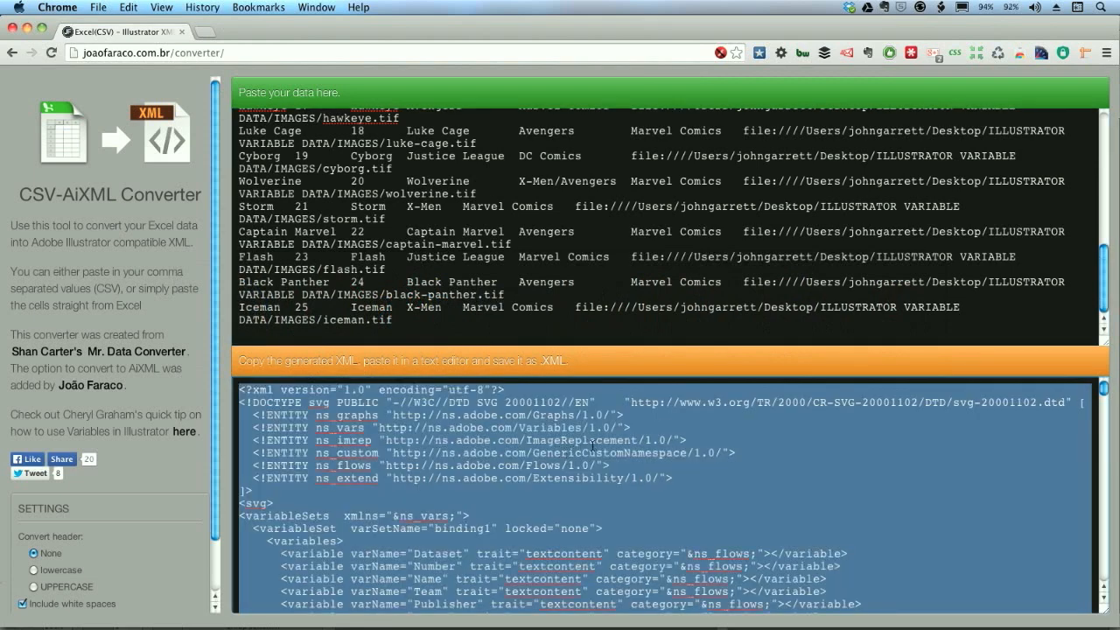
key(super+Tab)
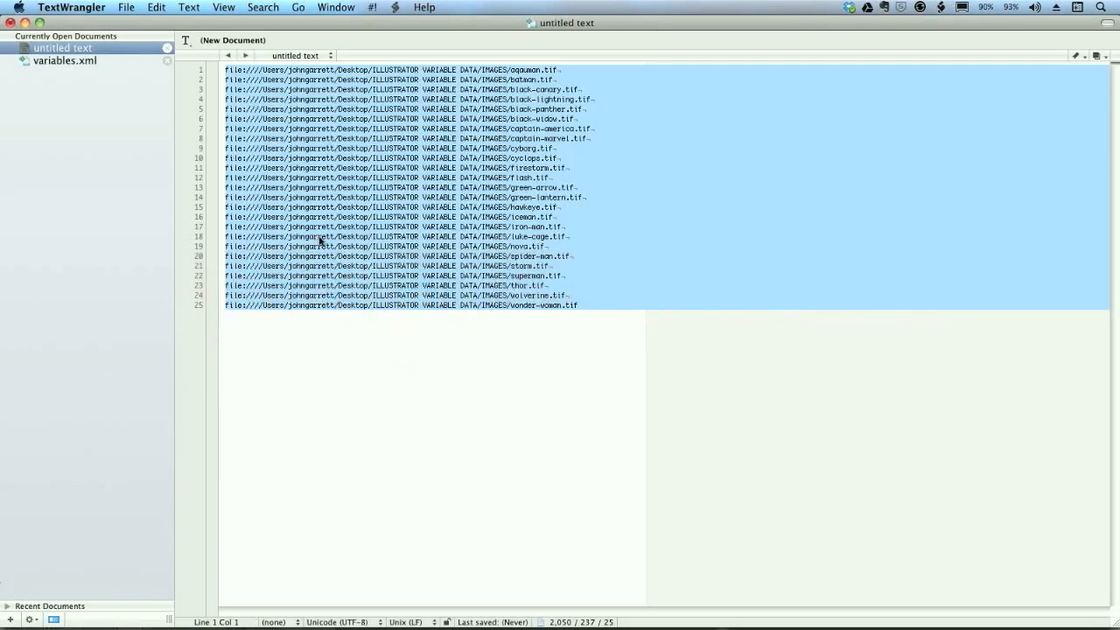
key(super+n)
key(super+v)
- Save the document as Super Business Card Setup.xml in the TEXT folder of ILLUSTRATOR VARIABLE DATA
key(super+s)
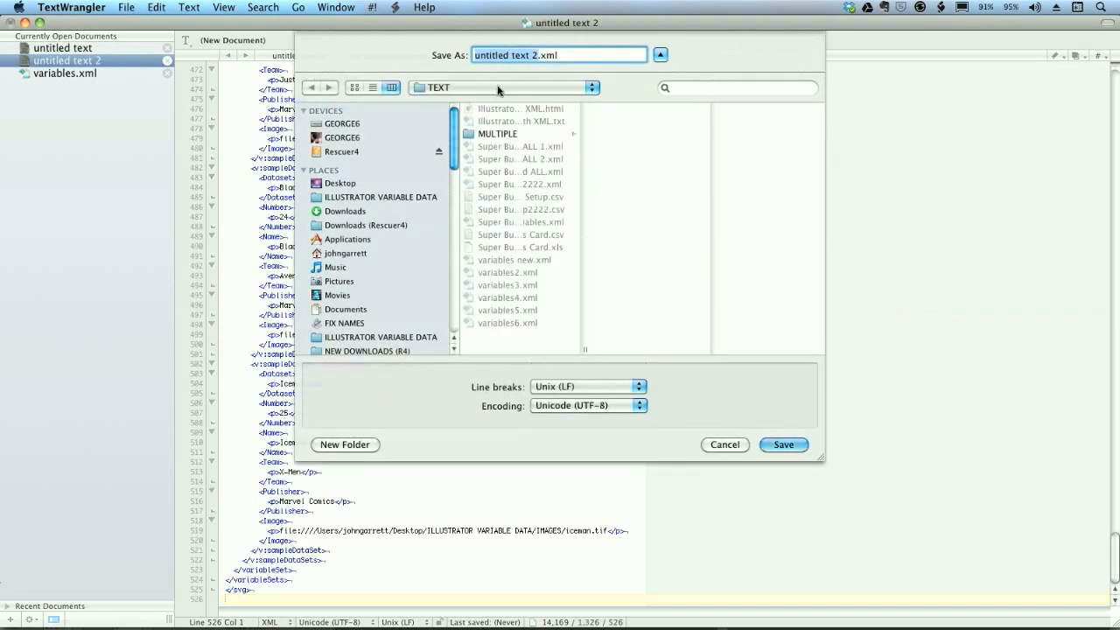
click(505, 88)
click(408, 69)
click(381, 199)
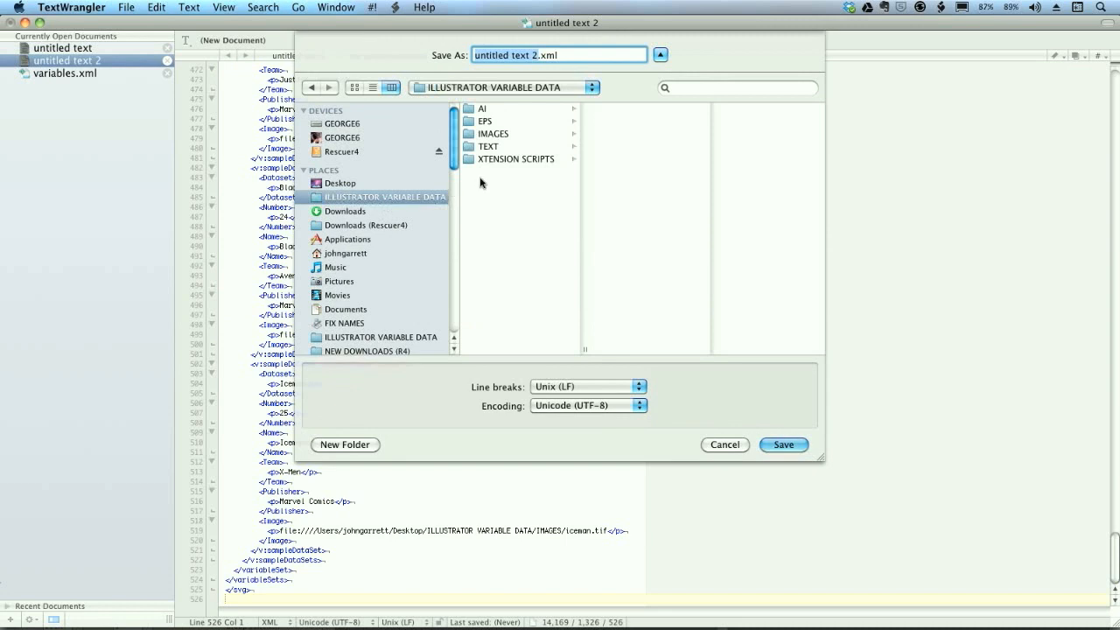
click(494, 148)
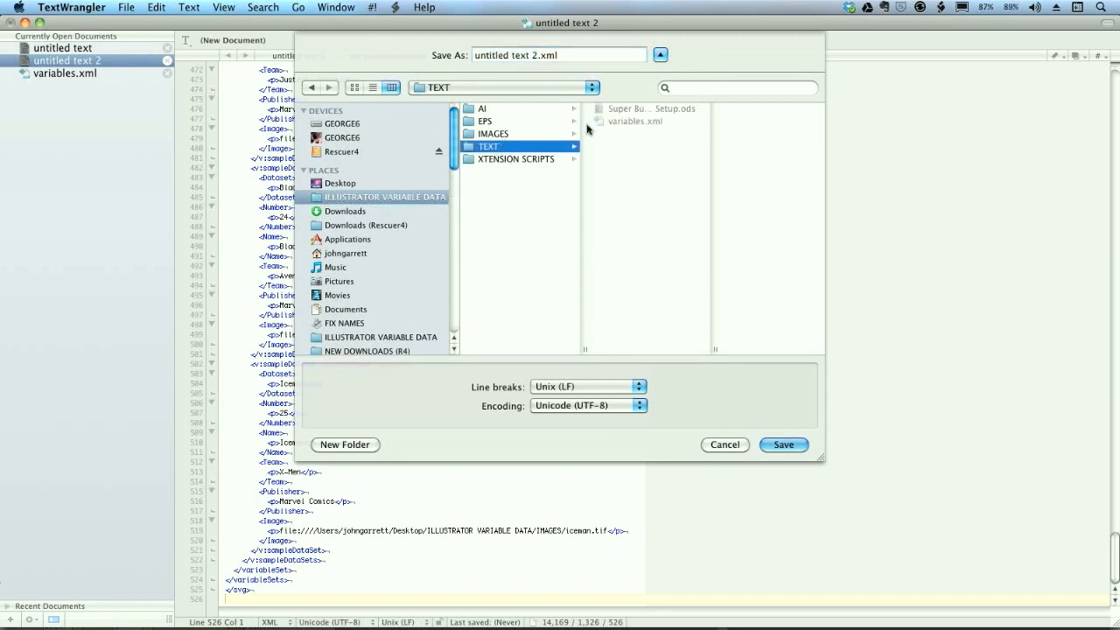
click(630, 110)
click(602, 57)
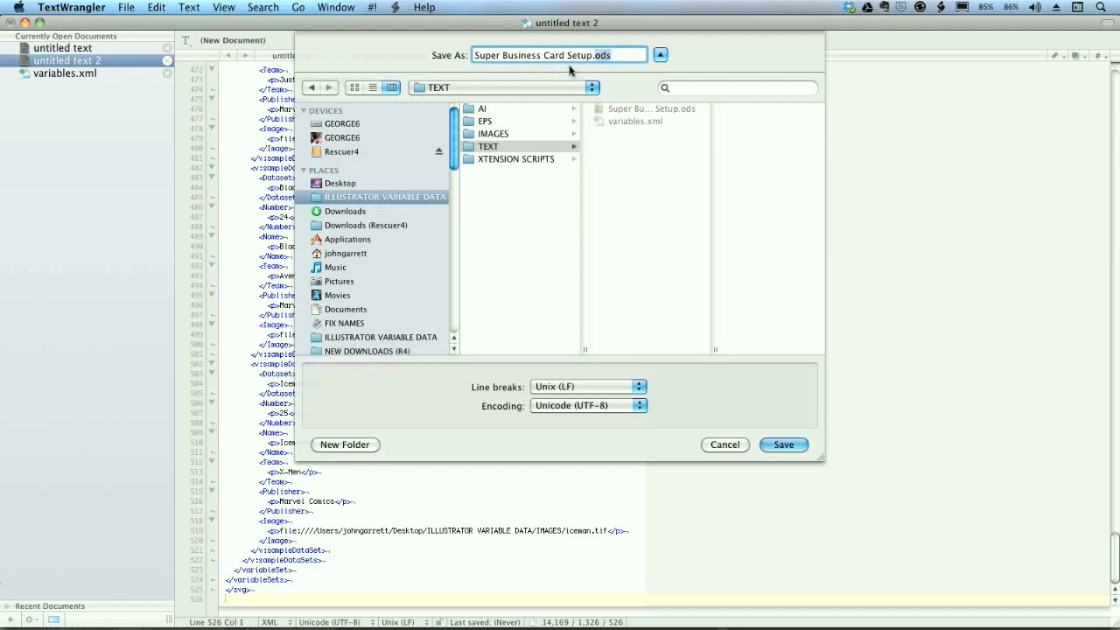
text(xml)
click(787, 444)
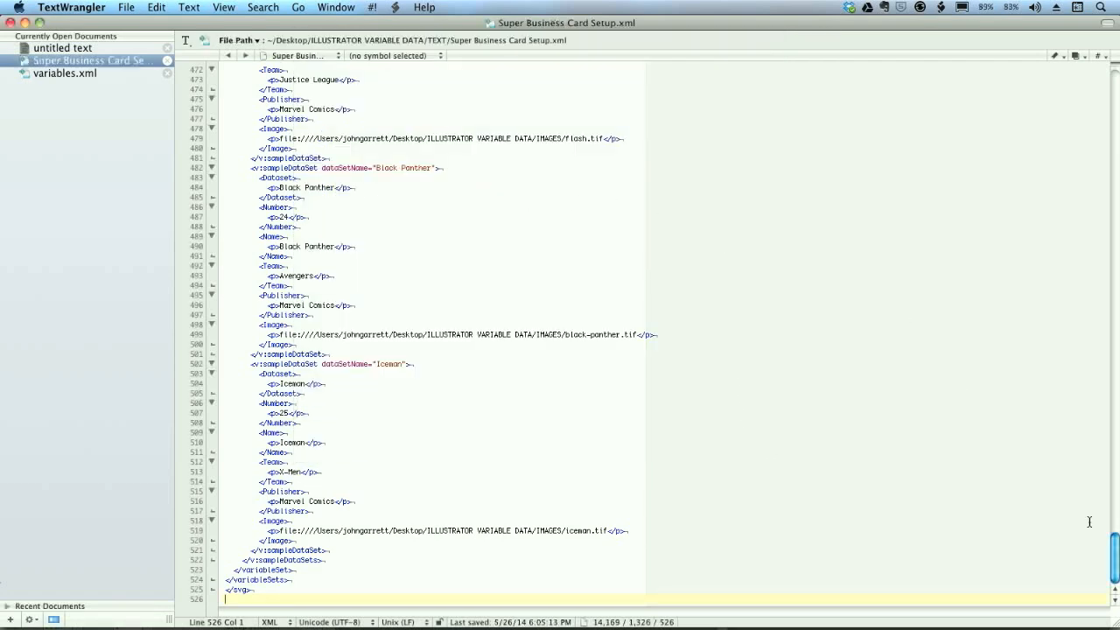
- Examine the variable definitions at the start of the XML file and highlight the Image variable line
key(Home)
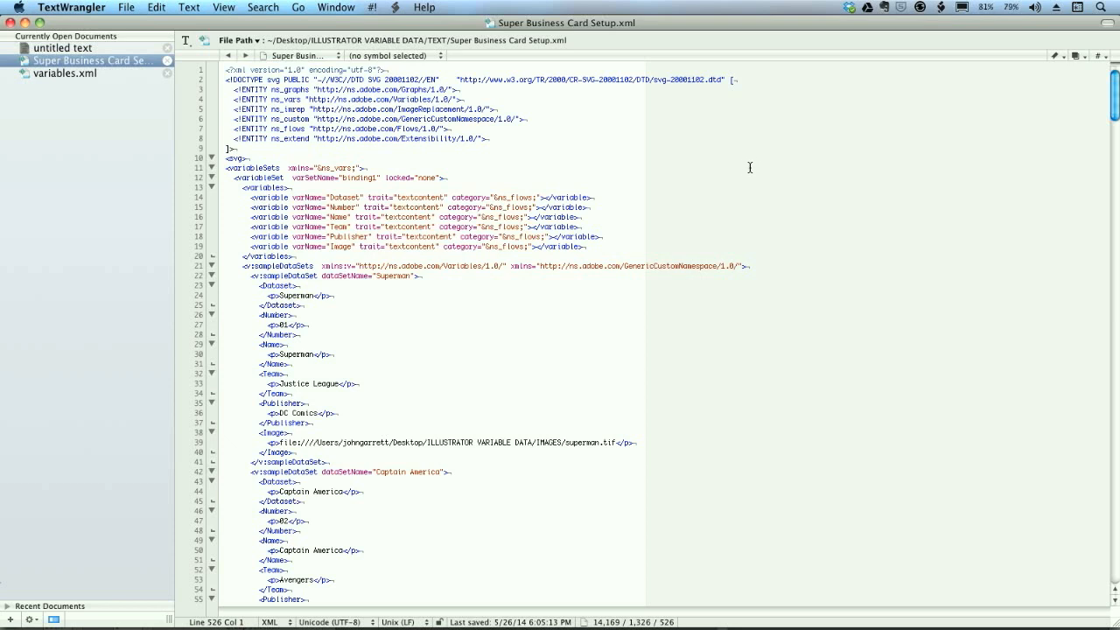
key(super+Tab)
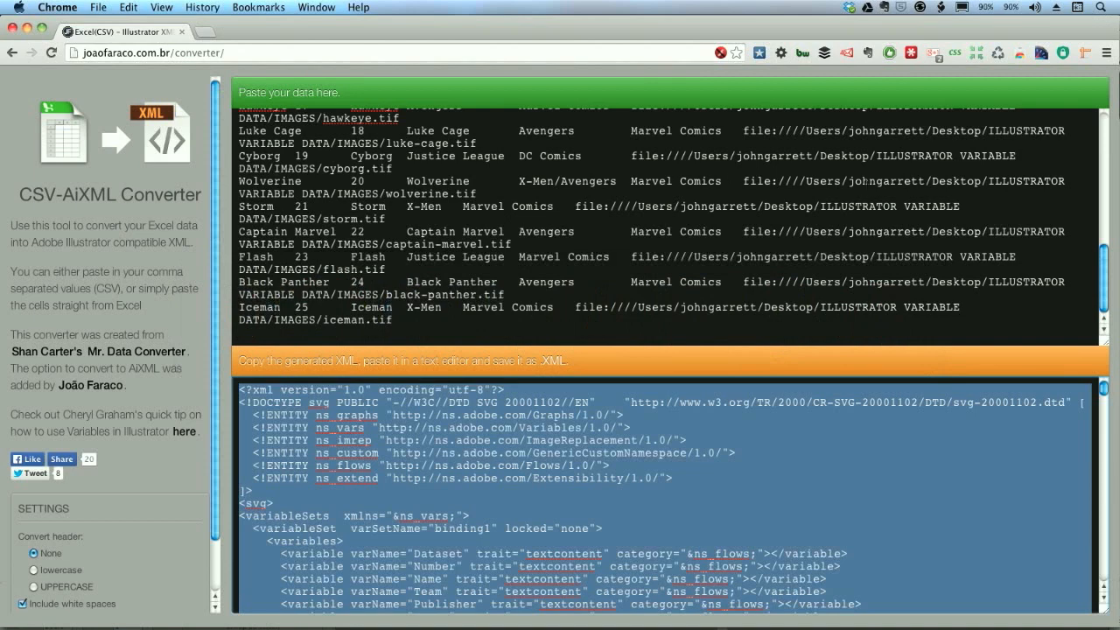
key(super+Tab)
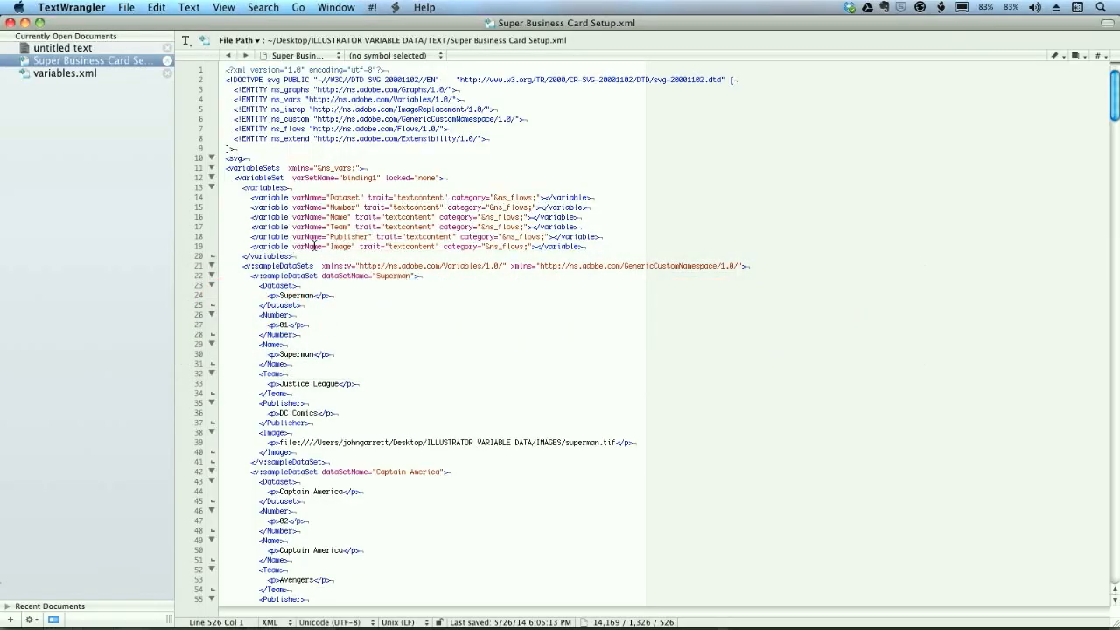
triple_click(246, 249)
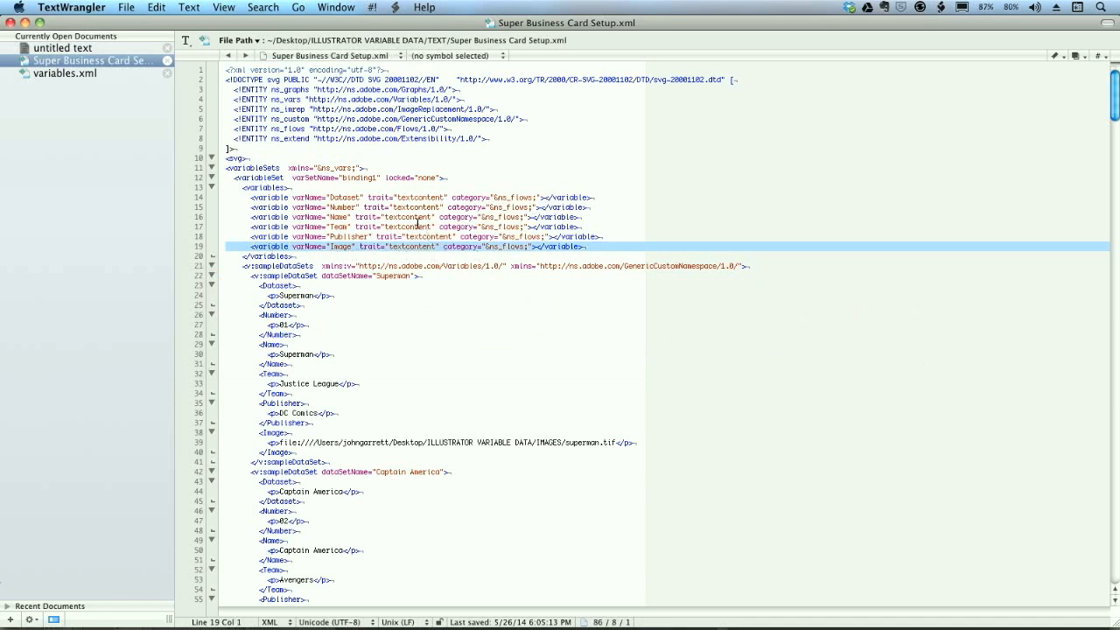
- Copy the trait="fileref" category="&ns_vars;" attributes from the variable definition in variables.xml
click(96, 77)
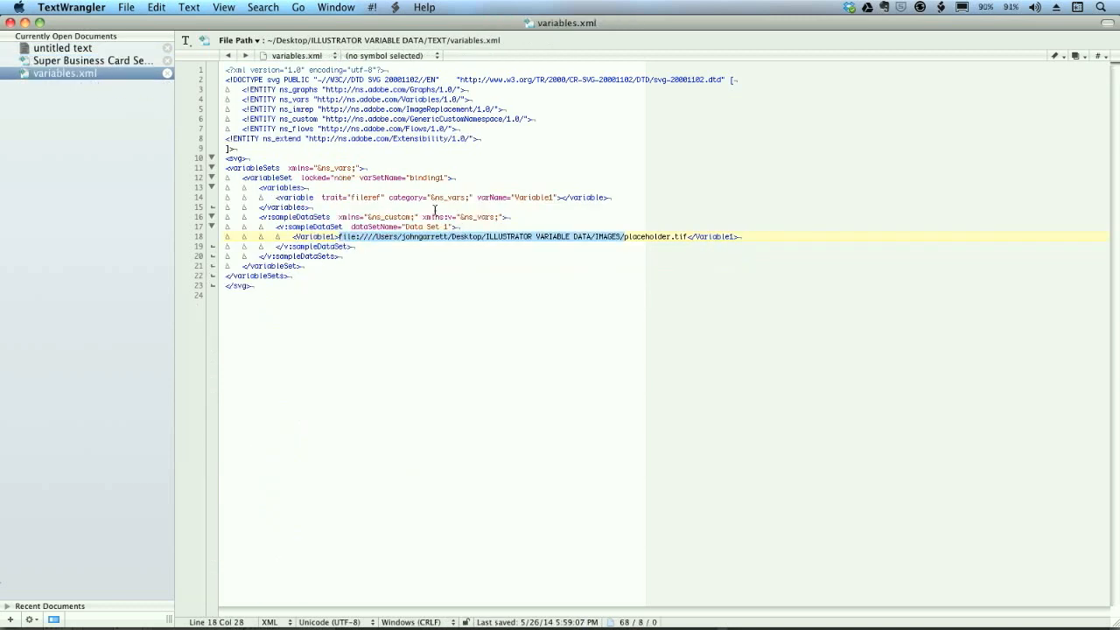
click(421, 274)
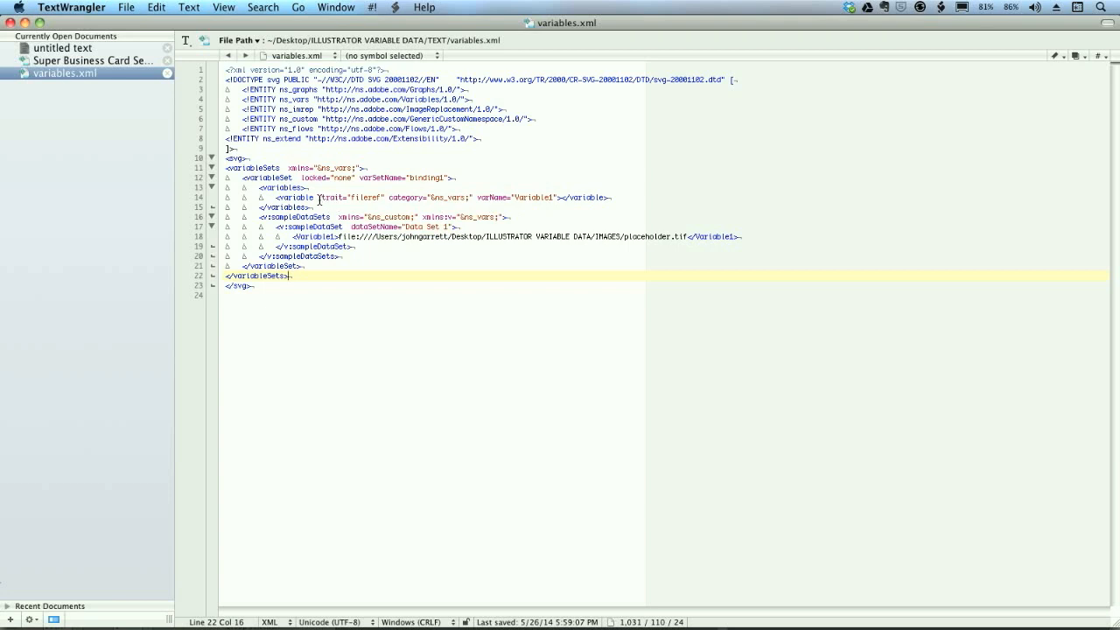
drag(319, 198, 473, 200)
key(super+c)
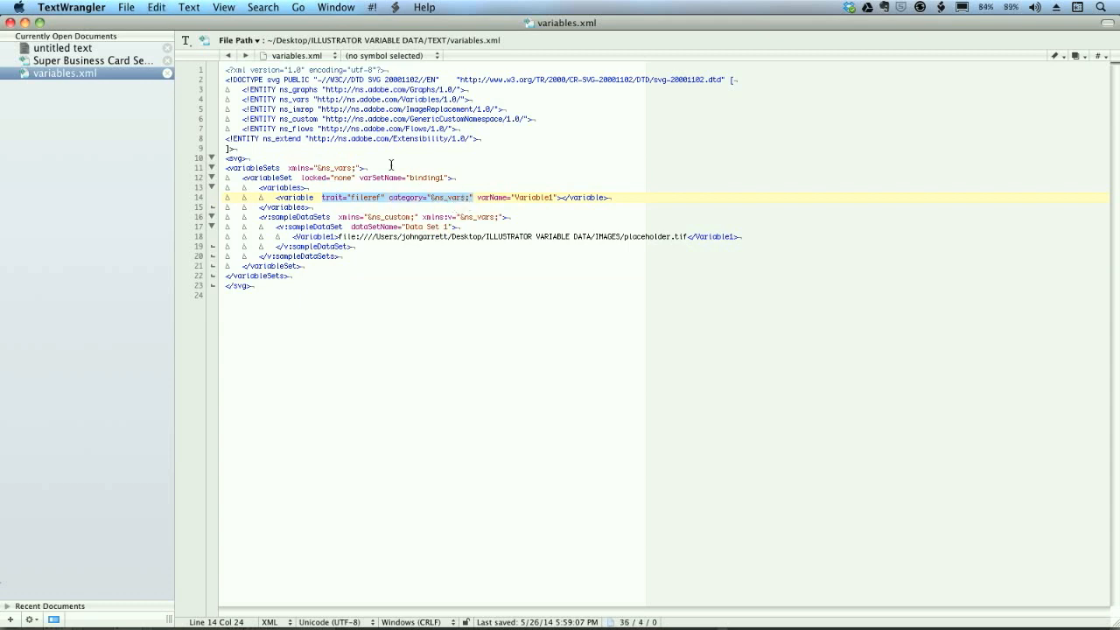
- Replace the Image variable's trait and category in Super Business Card Setup.xml with the copied attributes and save the file
click(102, 63)
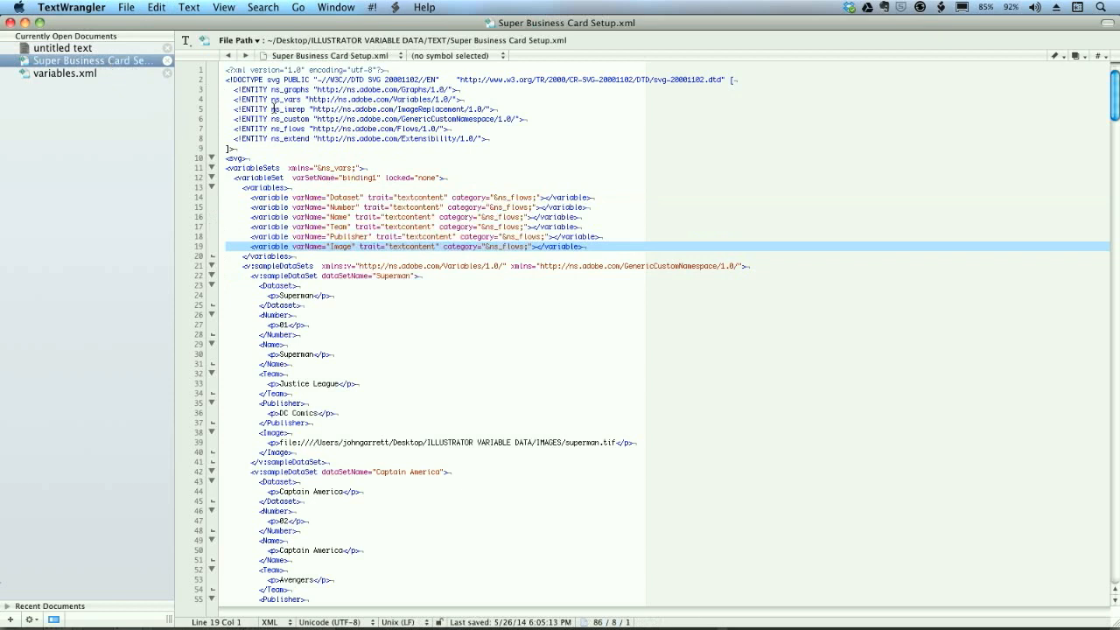
click(463, 257)
drag(359, 247, 529, 251)
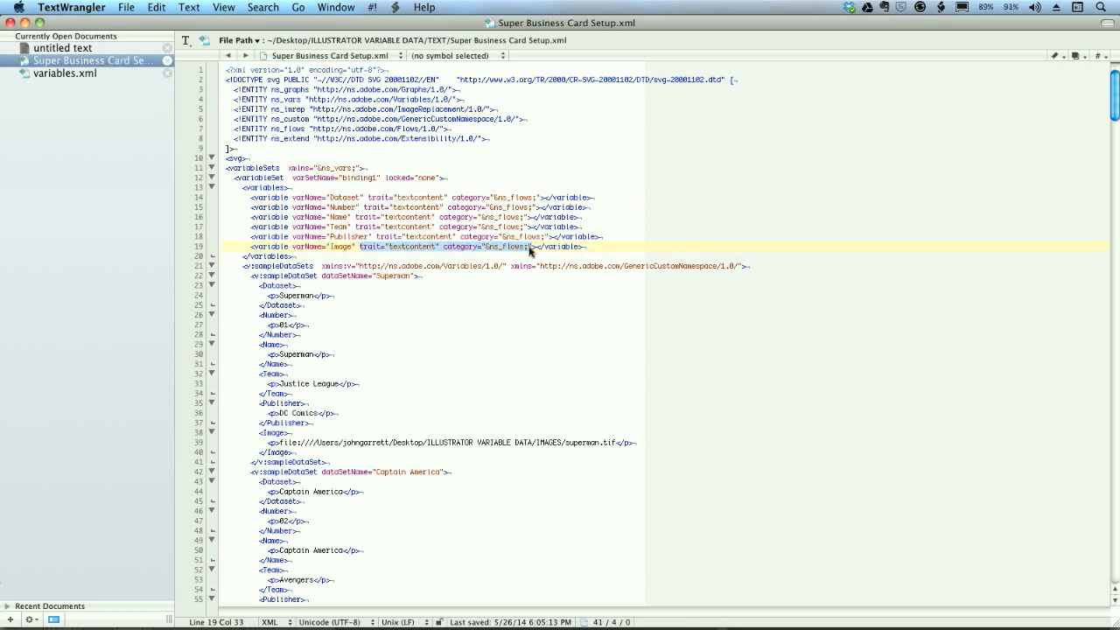
key(super+v)
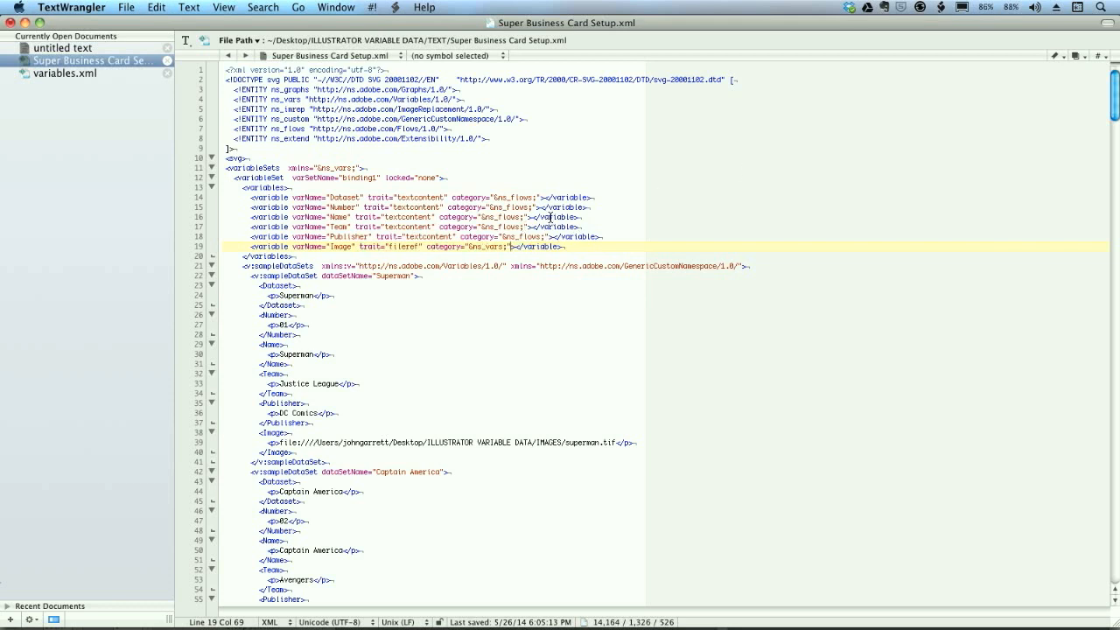
key(super+s)
- Strip the <p> tags from every Image element with the saved Grep pattern "XML Library remove image paragraphs", and save the file
drag(259, 432, 314, 451)
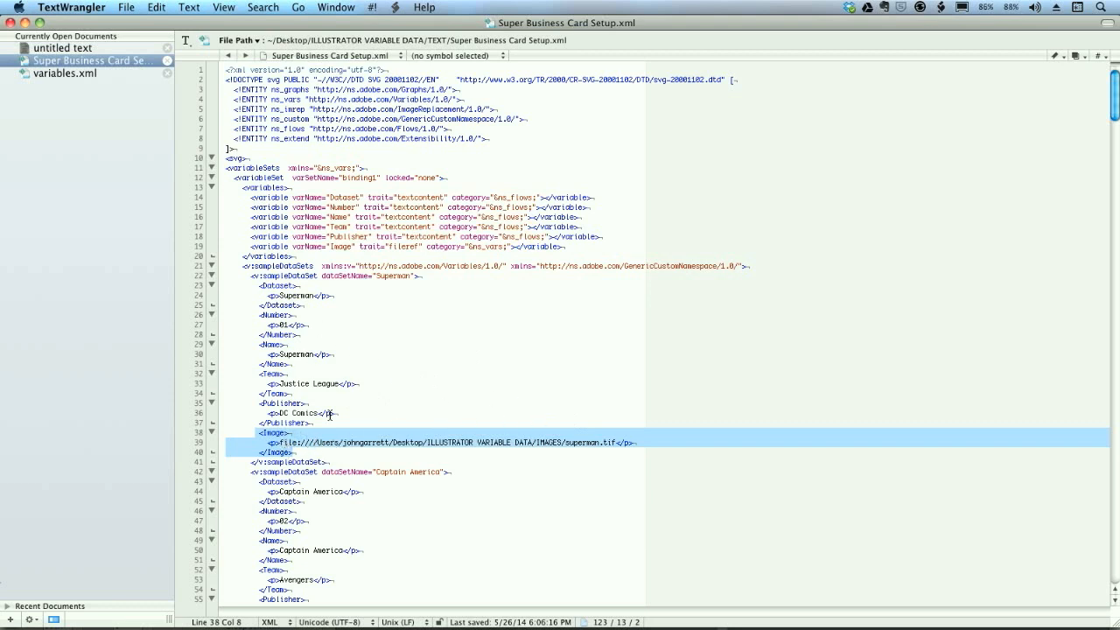
click(461, 353)
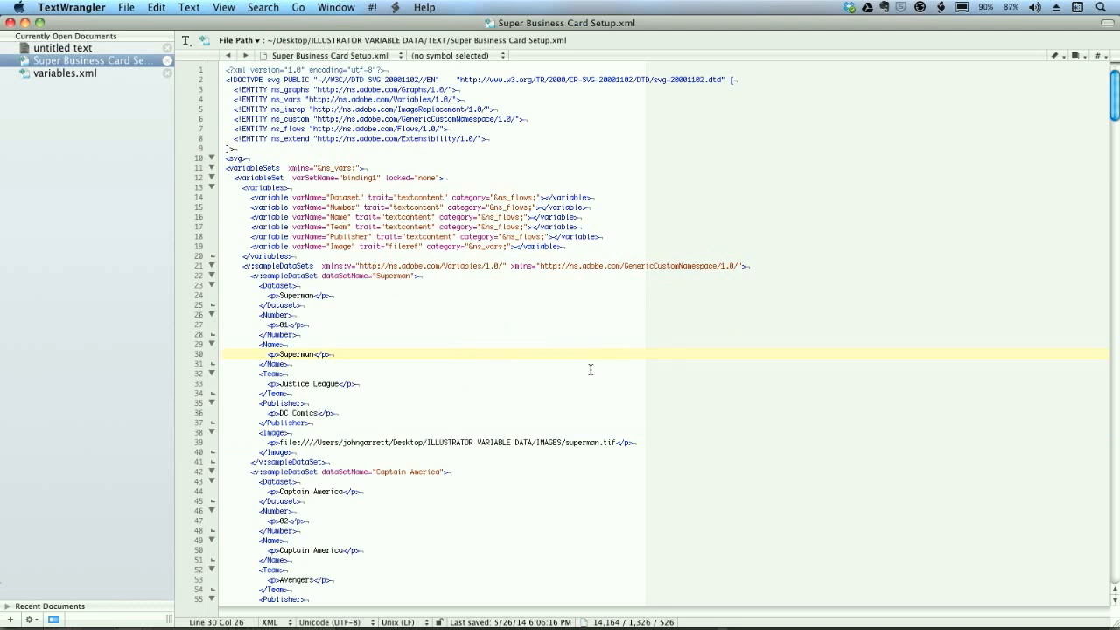
key(super+f)
click(817, 116)
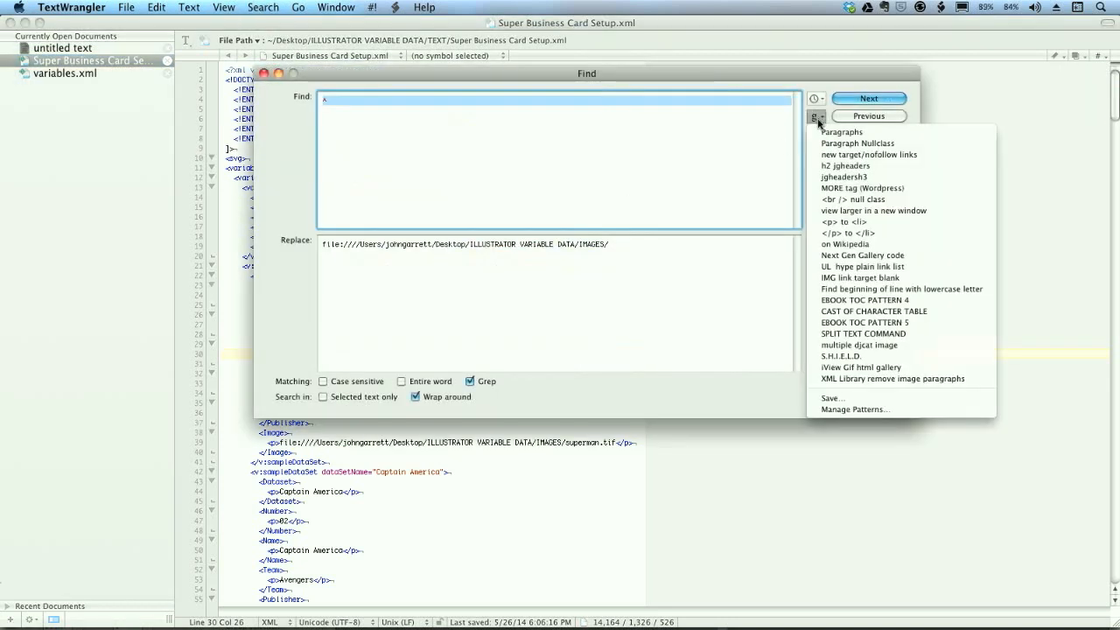
click(866, 378)
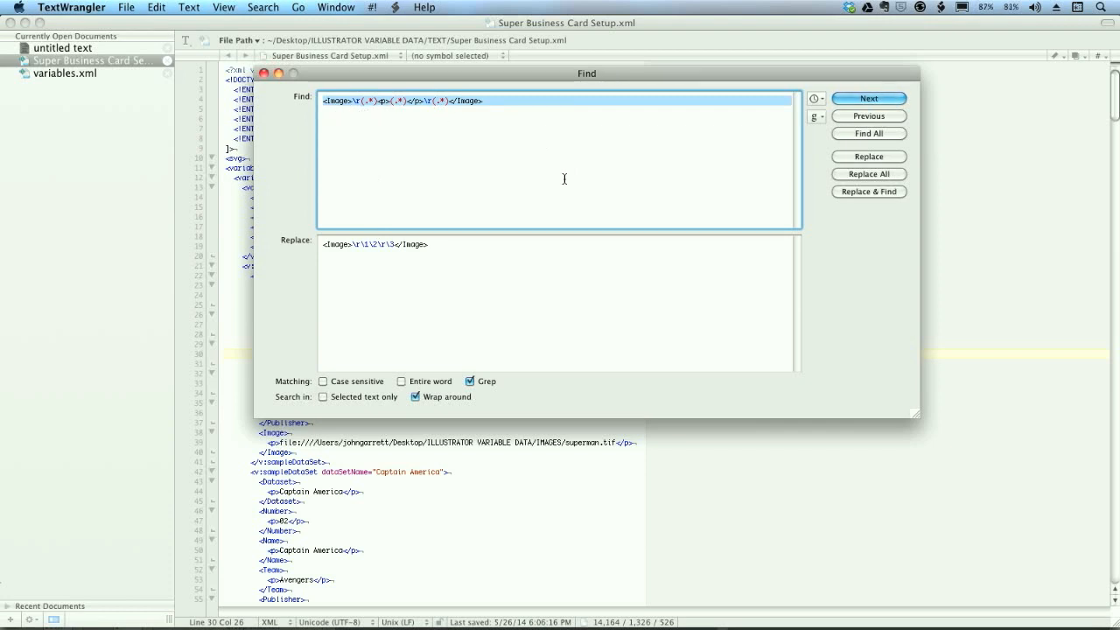
click(862, 179)
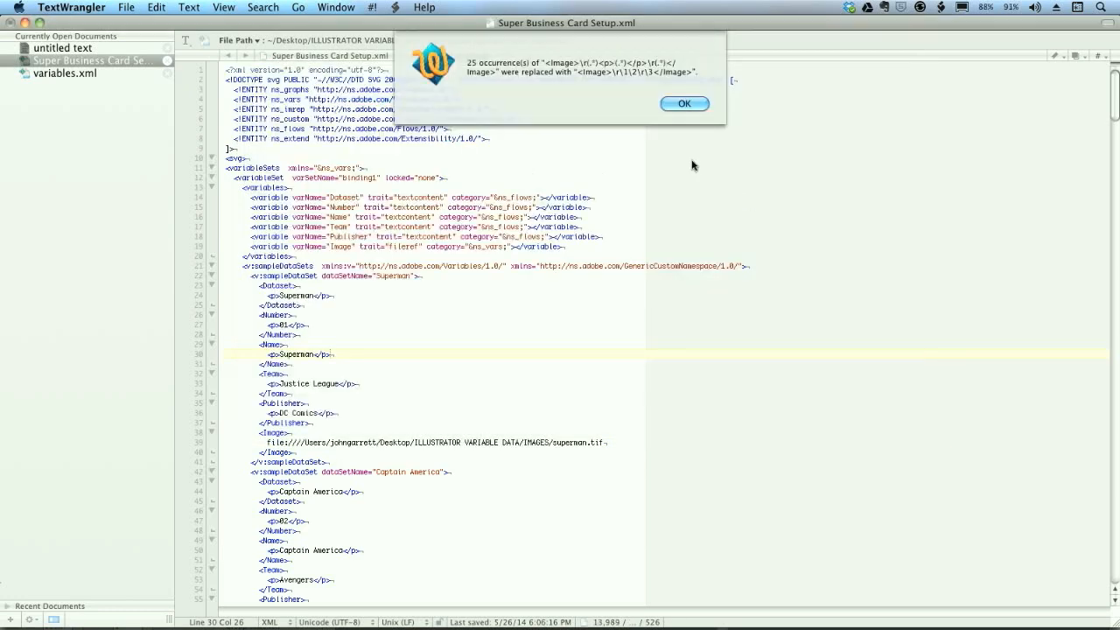
click(688, 105)
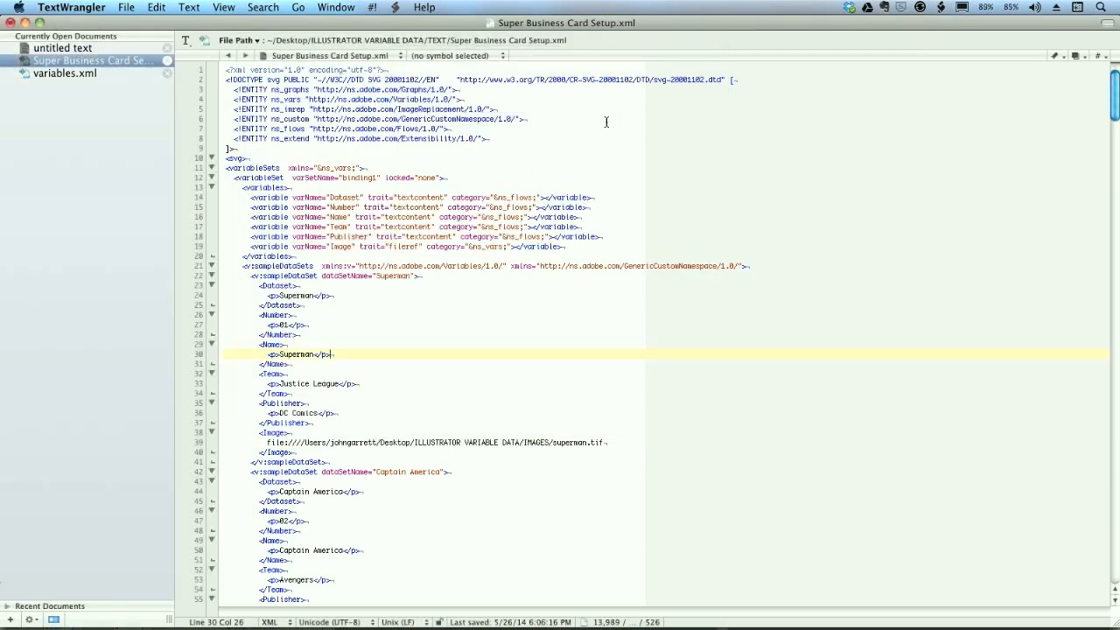
drag(1113, 106, 1070, 66)
key(super+s)
key(super+shift+2)
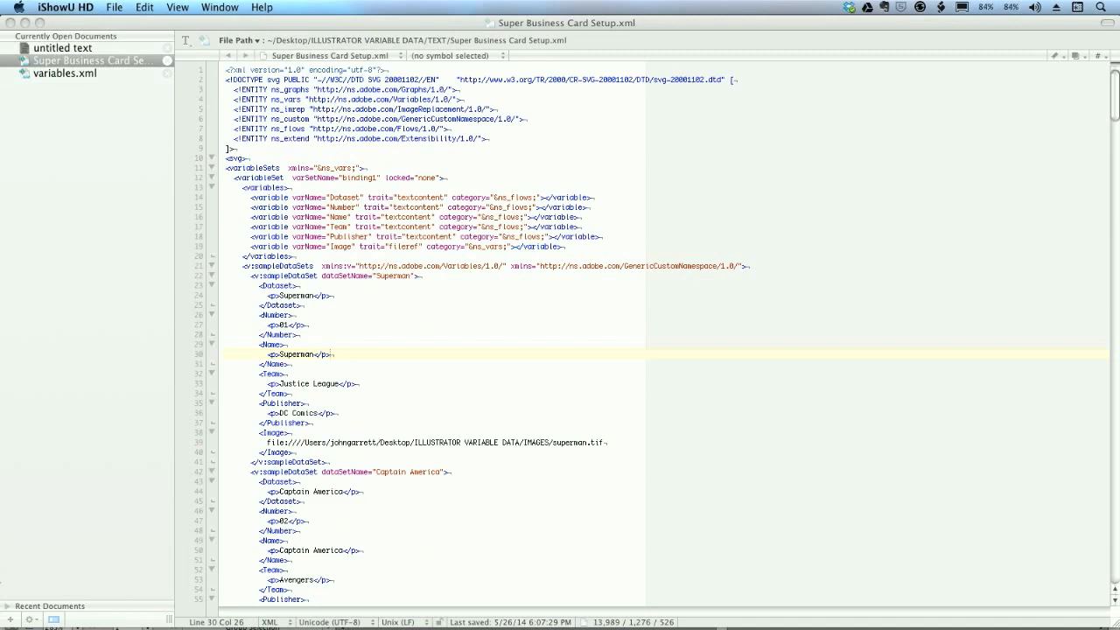
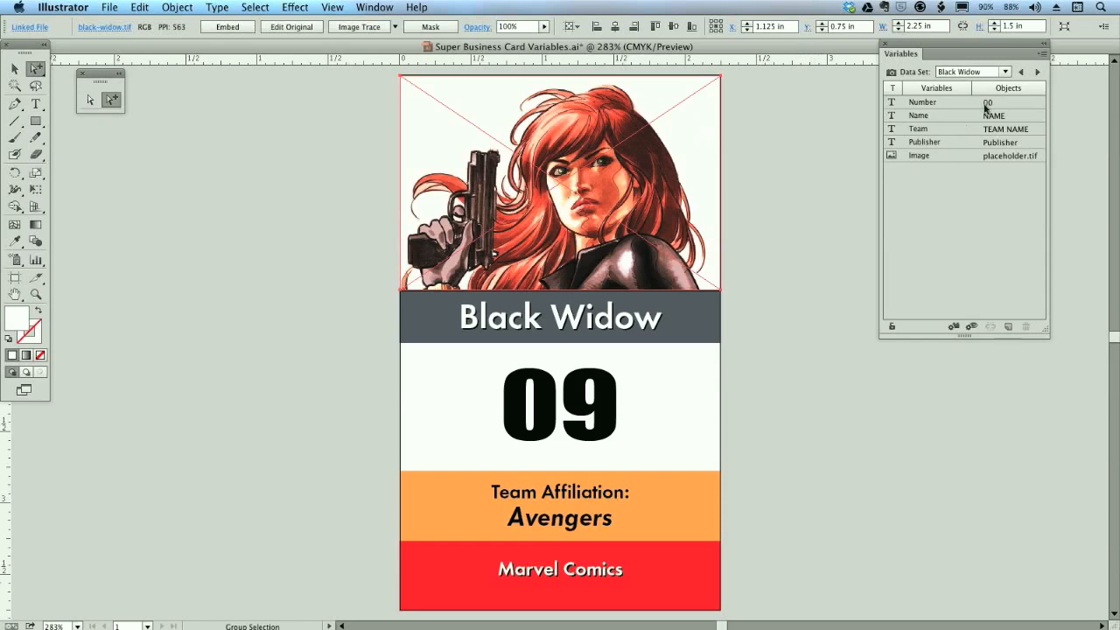
- Step through the remaining data sets to Iceman and back around to Superman, checking each card's image and text
click(1037, 73)
click(1038, 73)
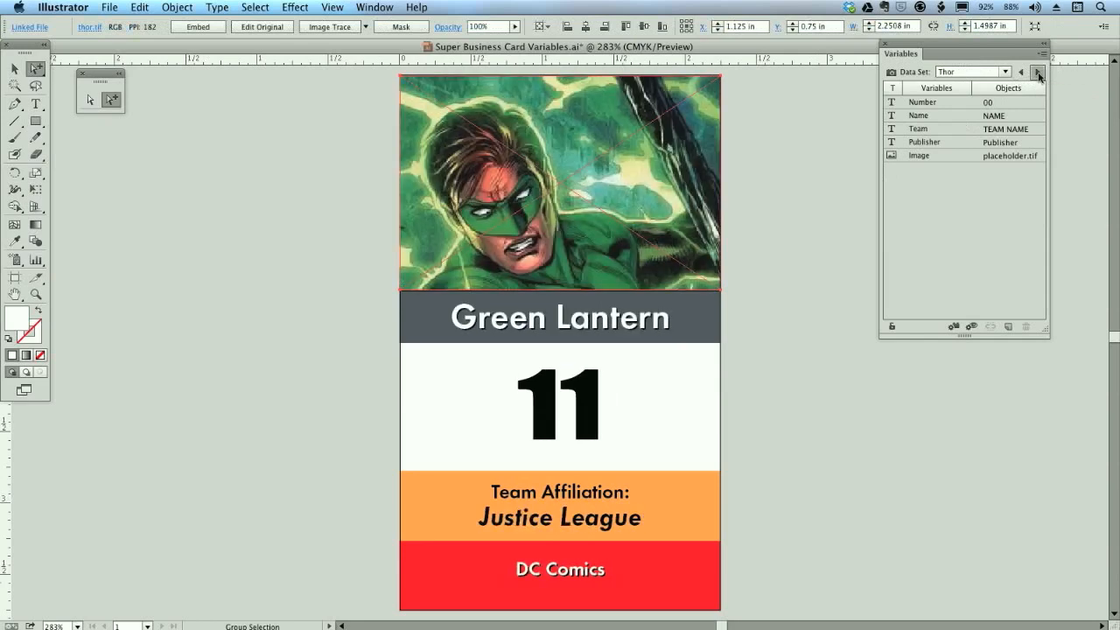
click(1038, 74)
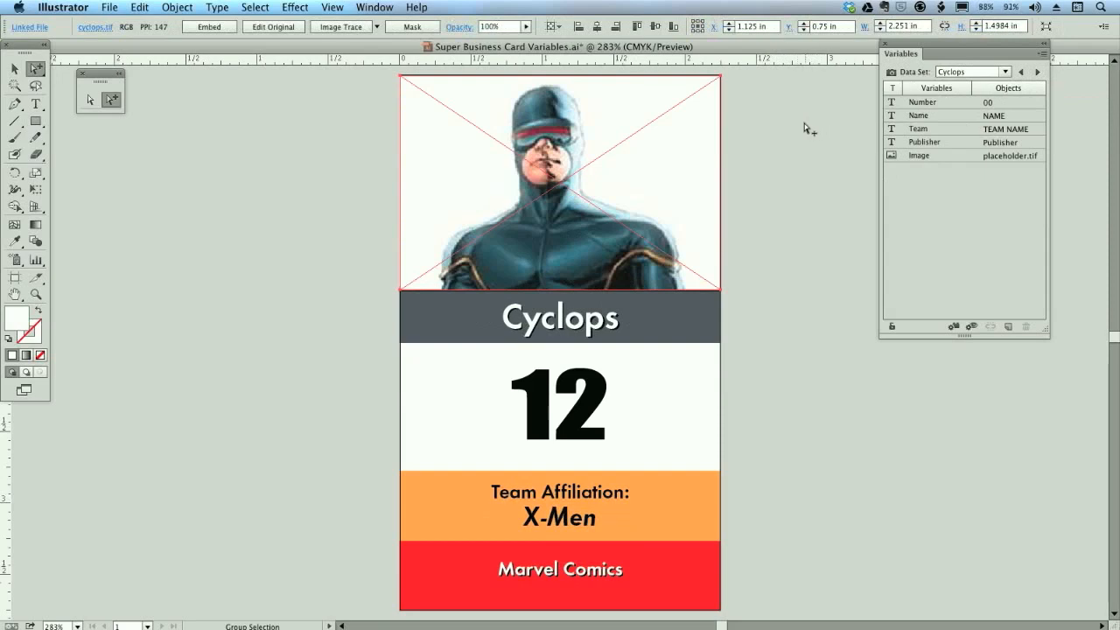
click(1038, 73)
click(1037, 73)
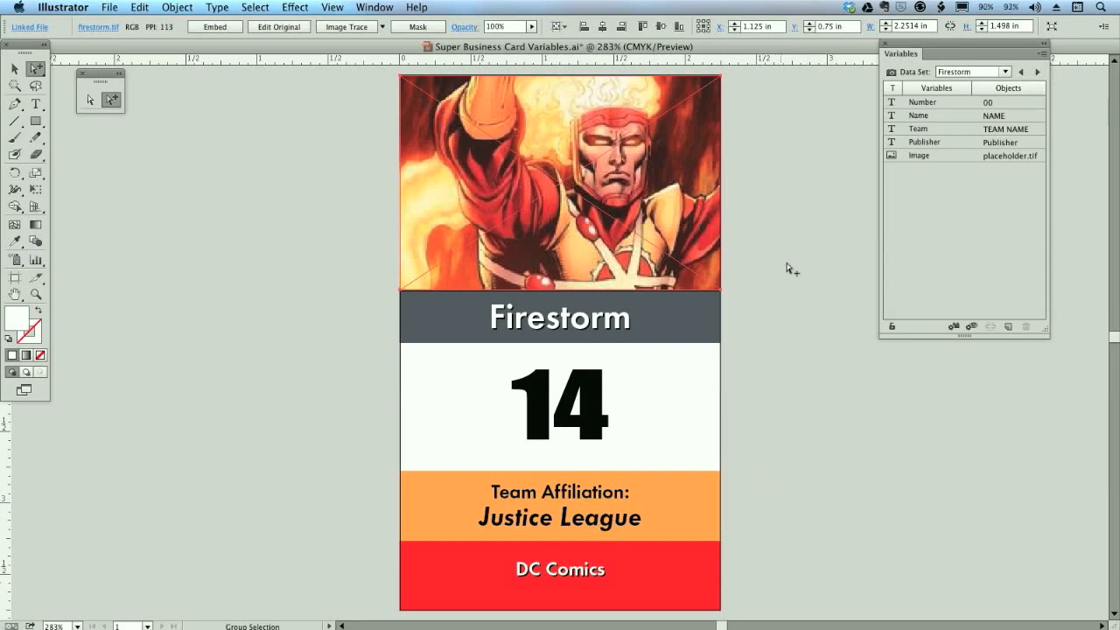
click(1036, 71)
click(1036, 72)
click(1037, 73)
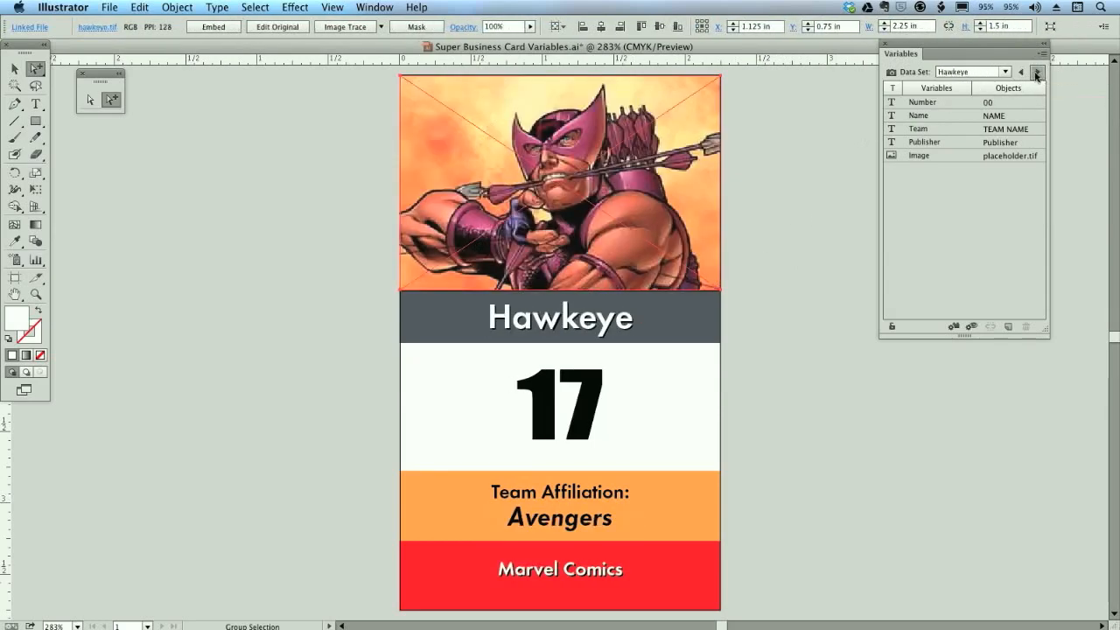
click(1037, 72)
click(1036, 73)
click(1036, 73)
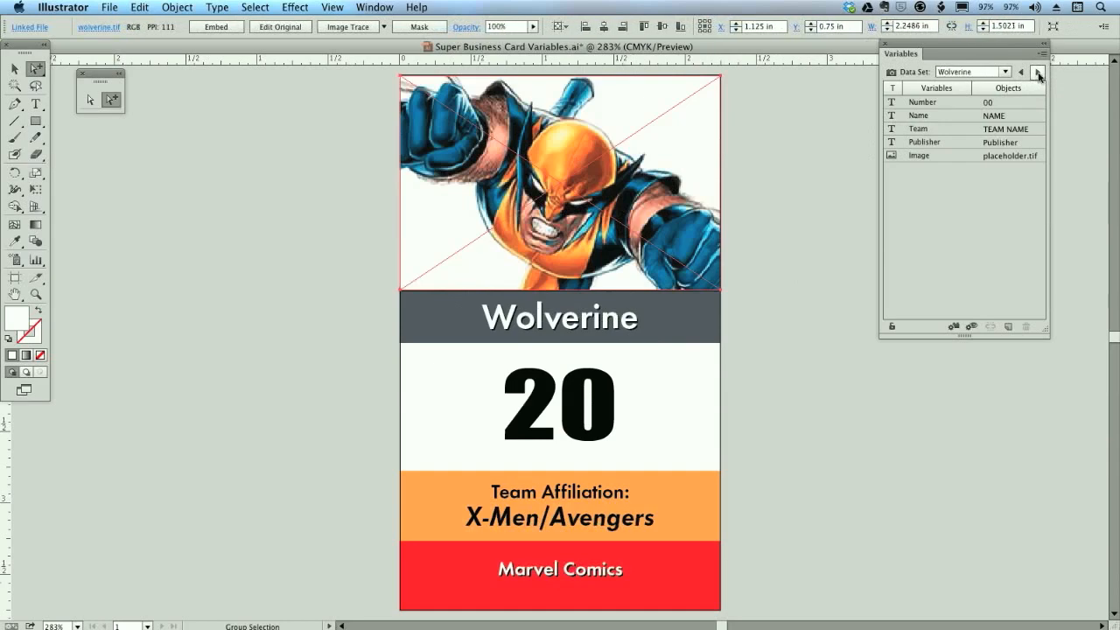
click(1037, 72)
click(1037, 73)
click(1037, 72)
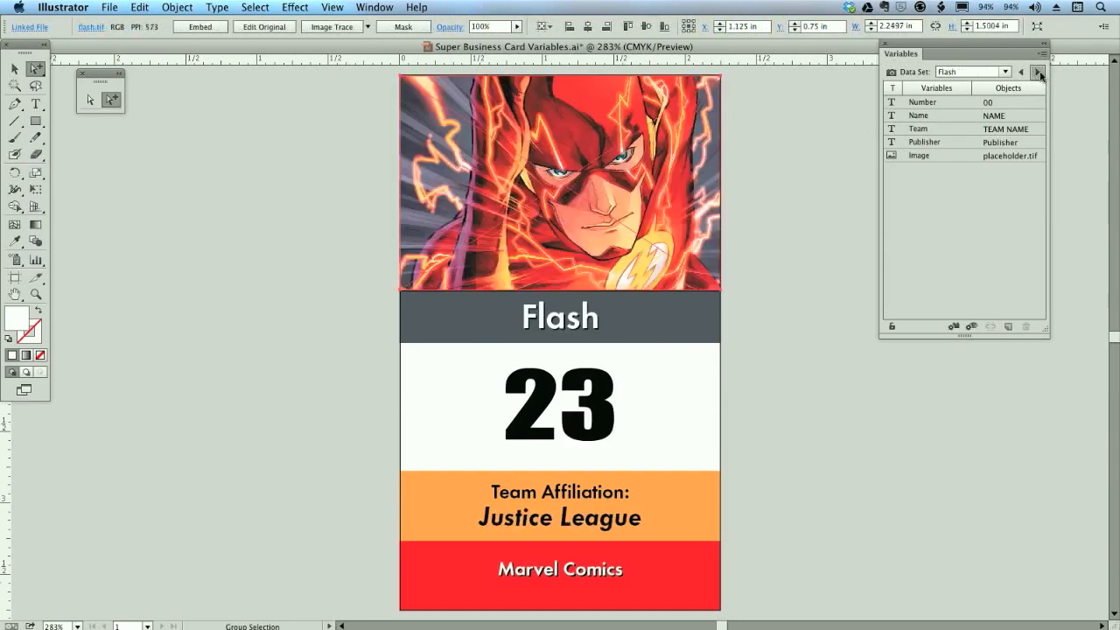
click(1037, 72)
click(1037, 73)
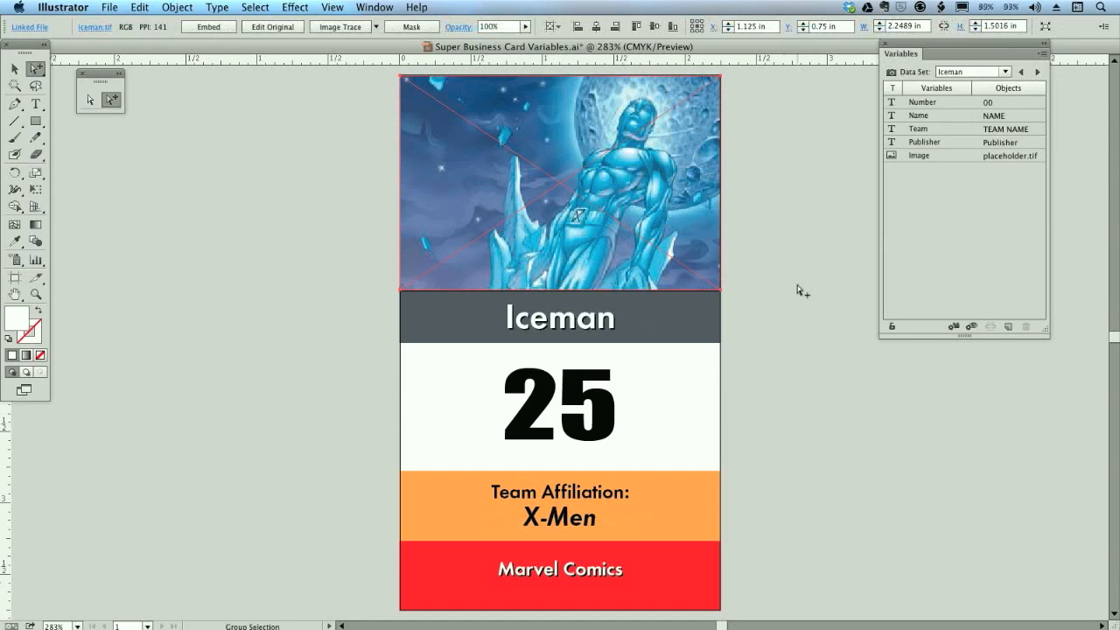
click(1036, 73)
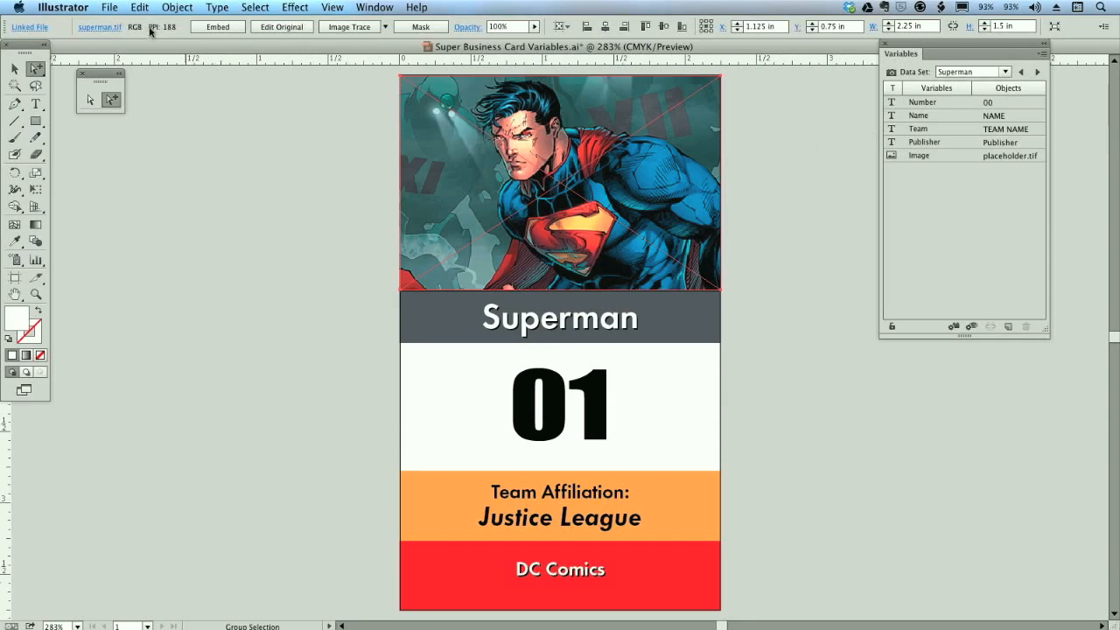
- Create a new action named "Save As EPS" in the Default Actions set and start recording it
click(376, 8)
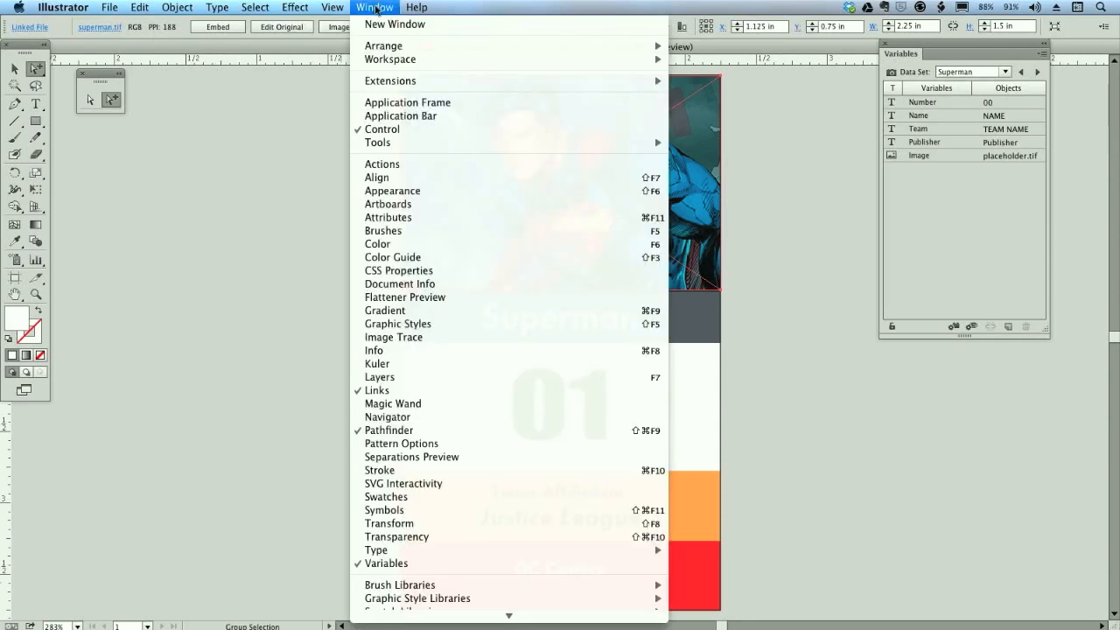
click(405, 165)
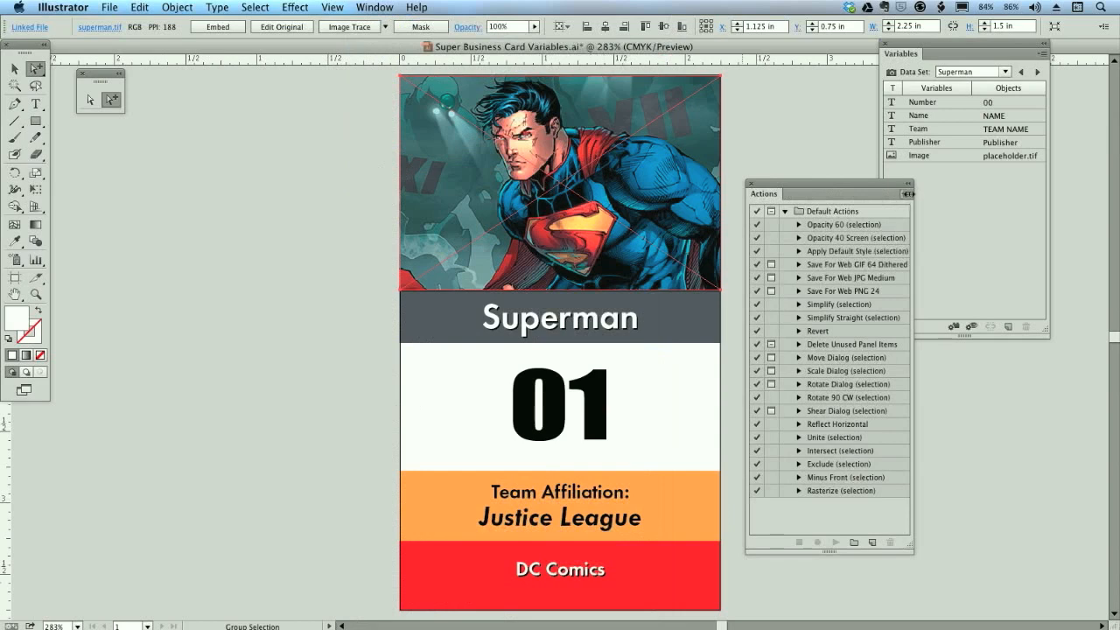
click(905, 194)
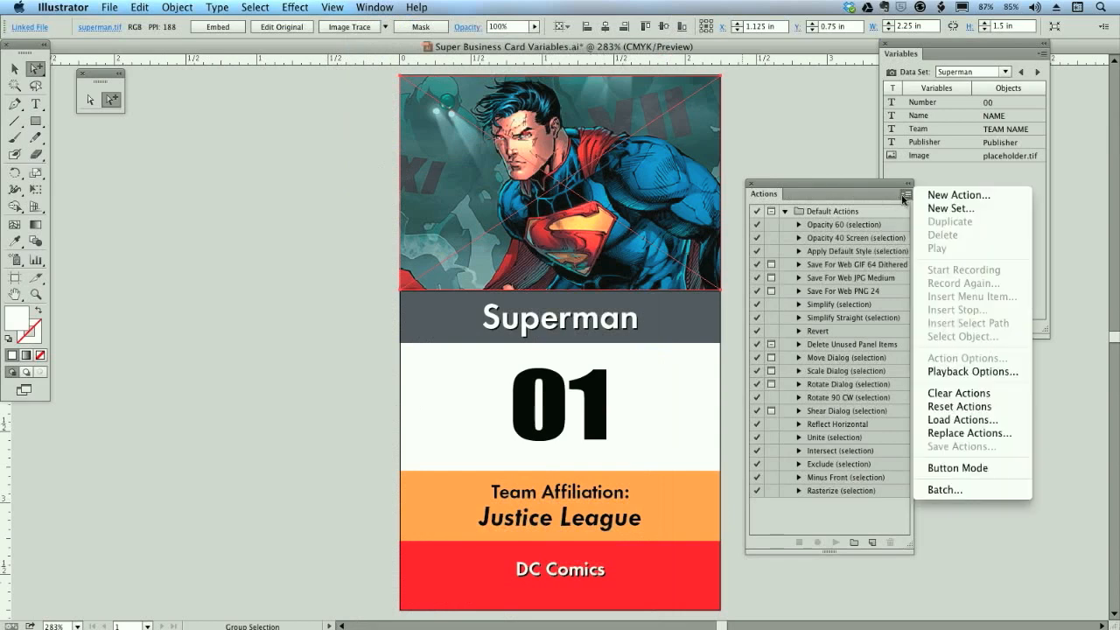
click(973, 198)
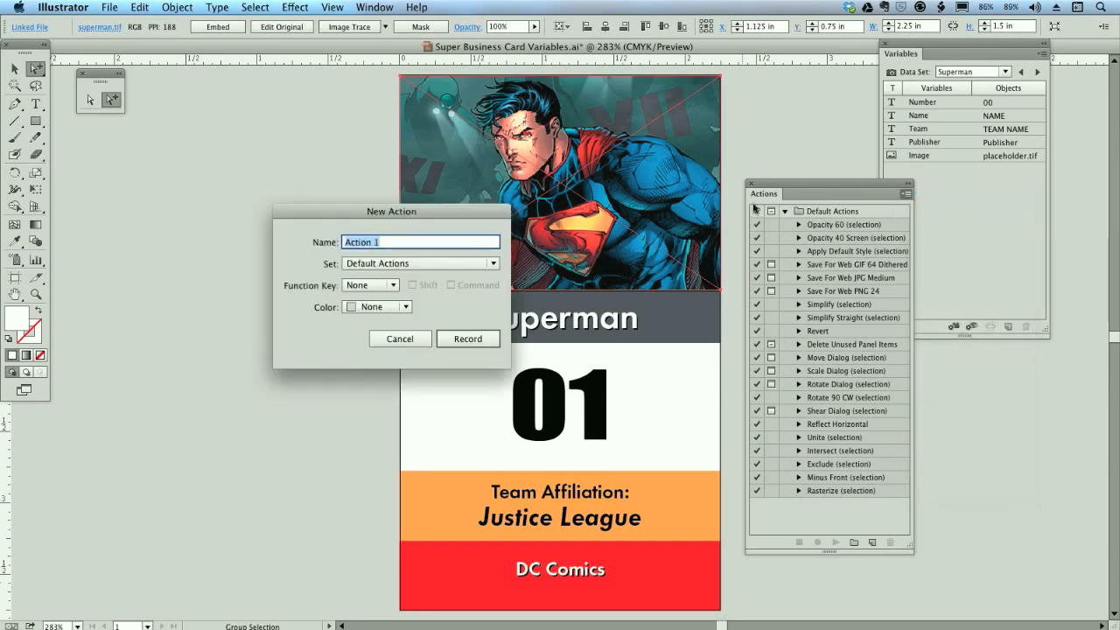
text(Save As EPS)
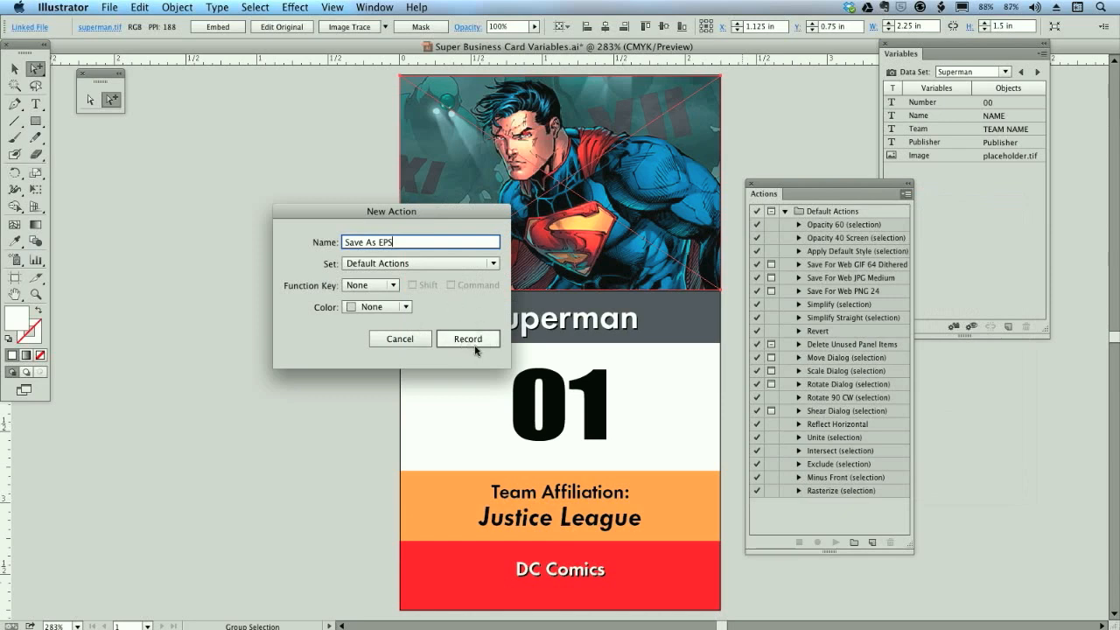
click(467, 339)
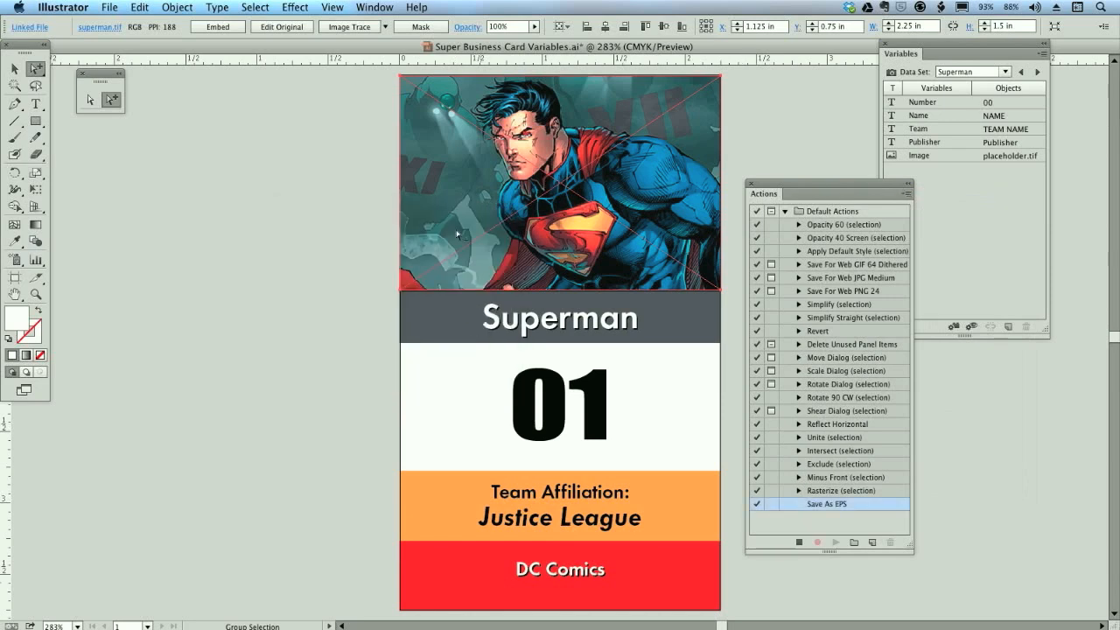
- Record saving the document as Super Business Card Variables.eps in the EPS folder, in Illustrator EPS format with default options, and stop recording
click(112, 7)
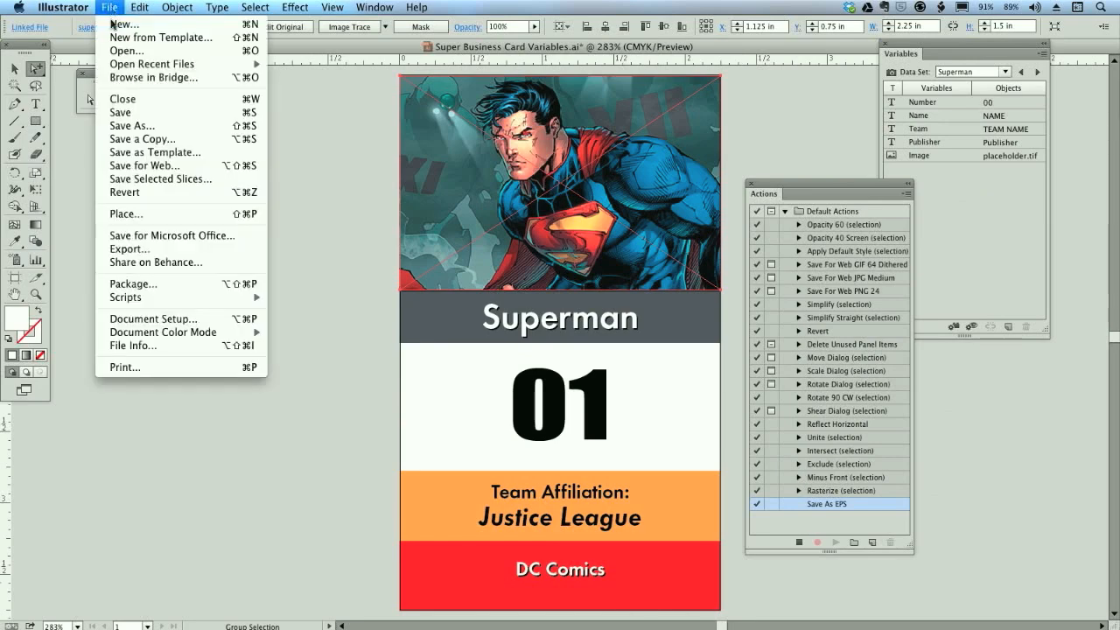
click(159, 130)
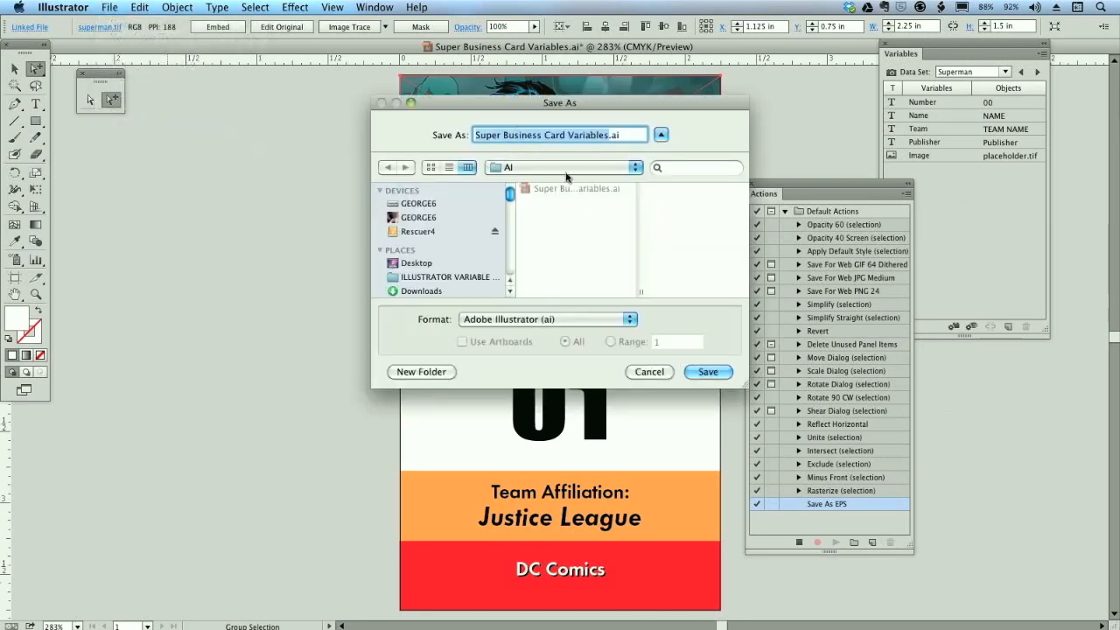
click(565, 170)
click(558, 182)
click(566, 199)
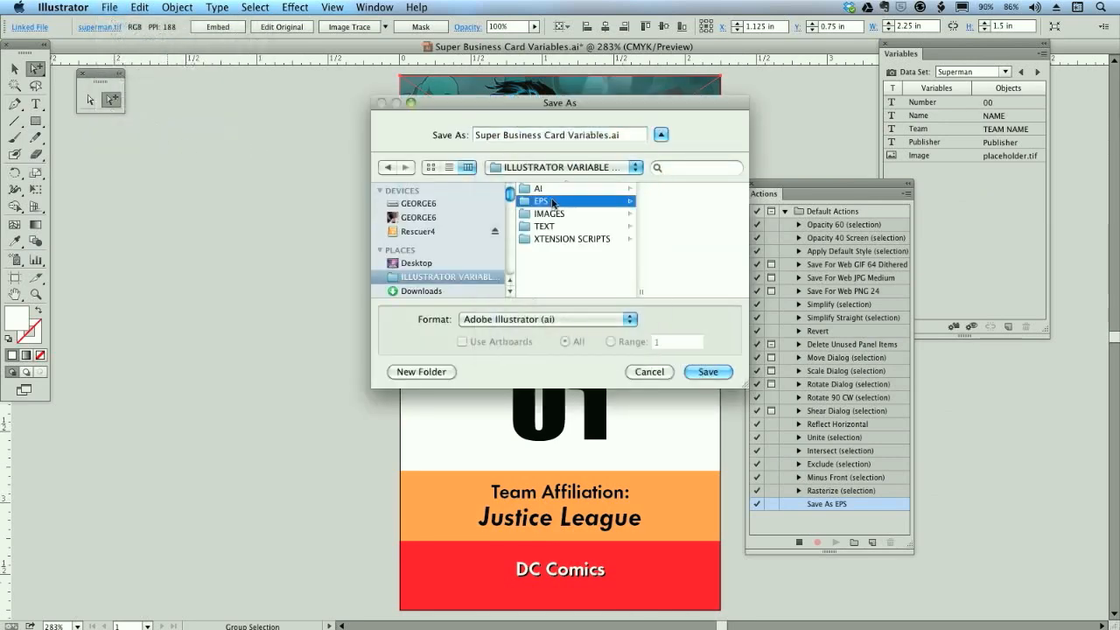
click(566, 319)
click(558, 336)
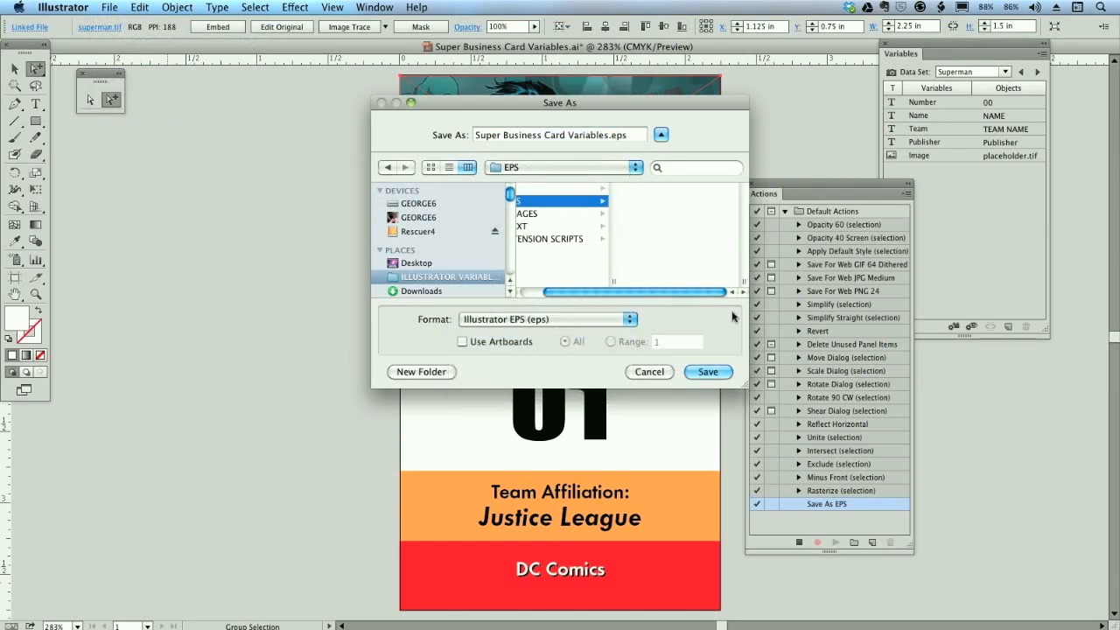
click(710, 374)
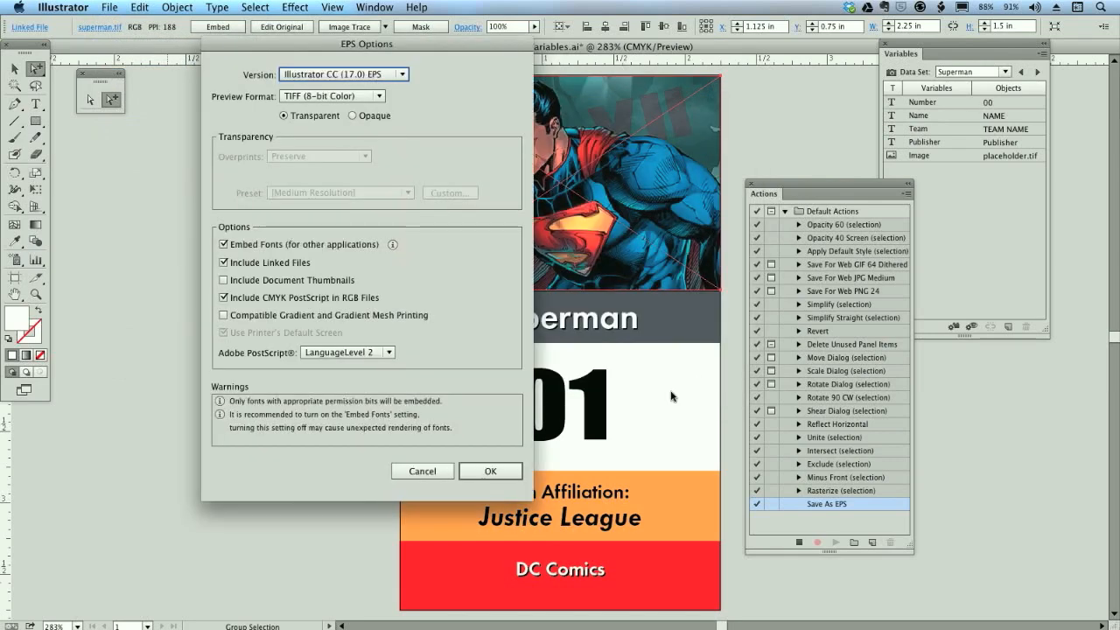
click(490, 472)
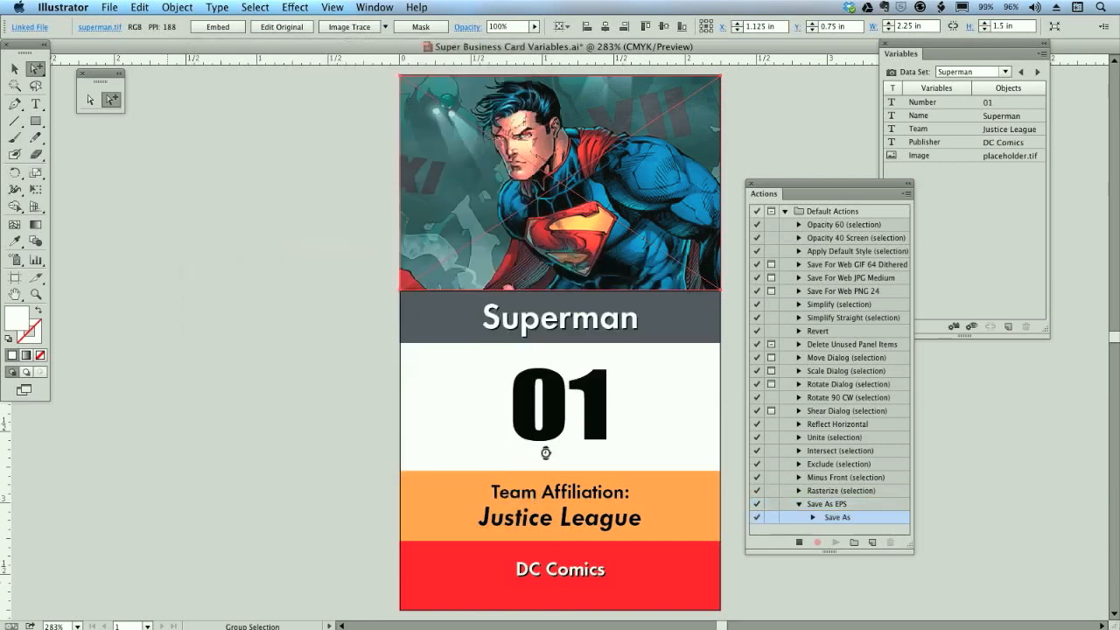
click(797, 542)
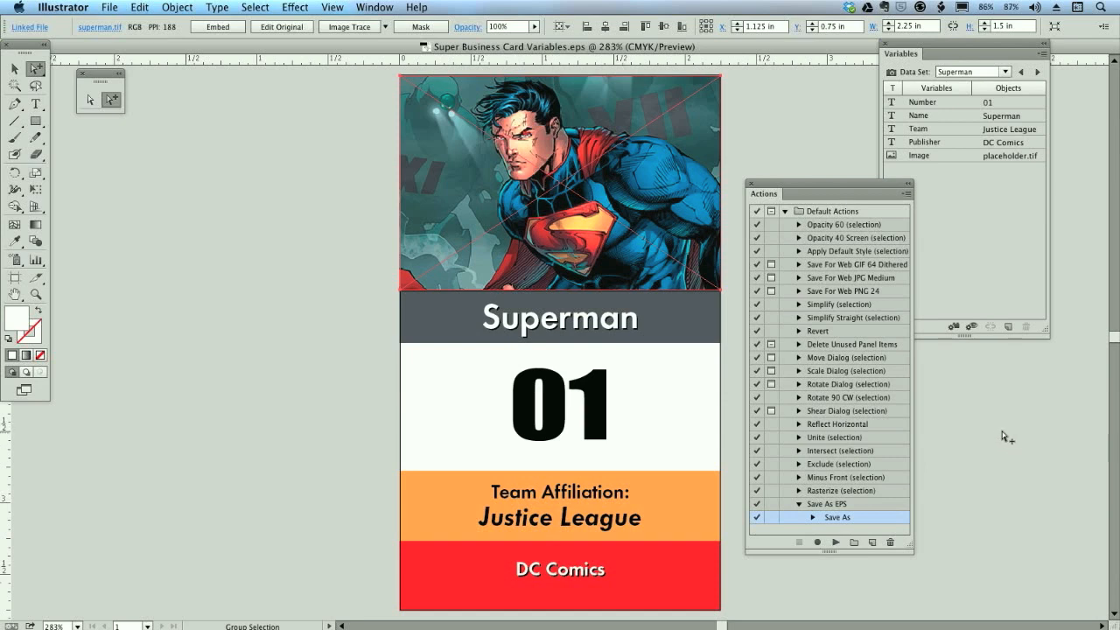
- Preview the Captain America and Iron-Man data sets, and return to Captain America
click(983, 232)
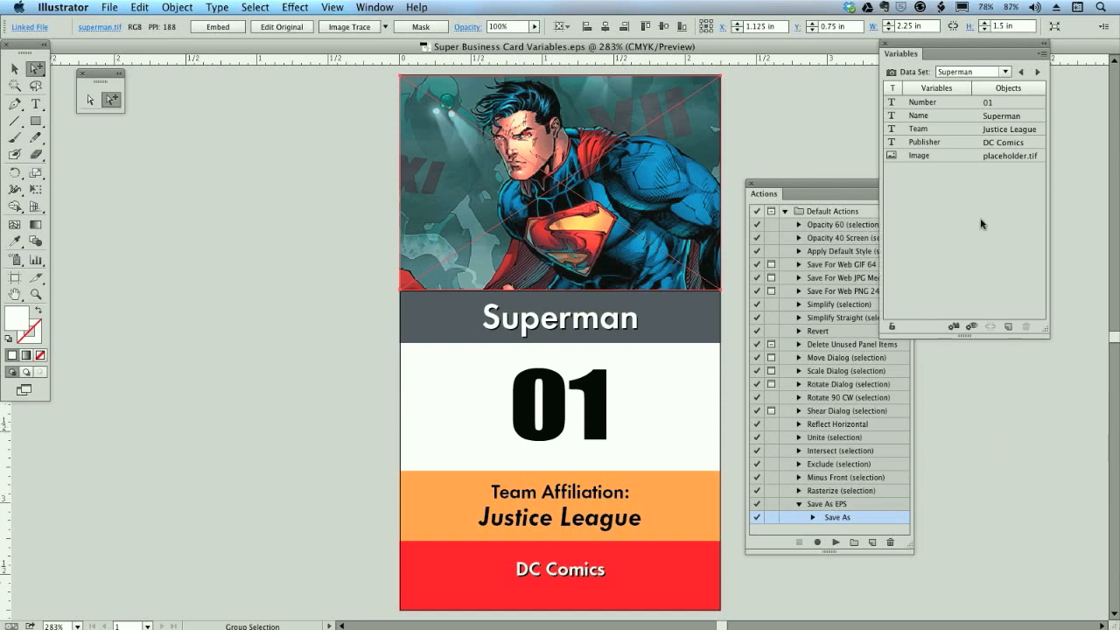
click(1038, 75)
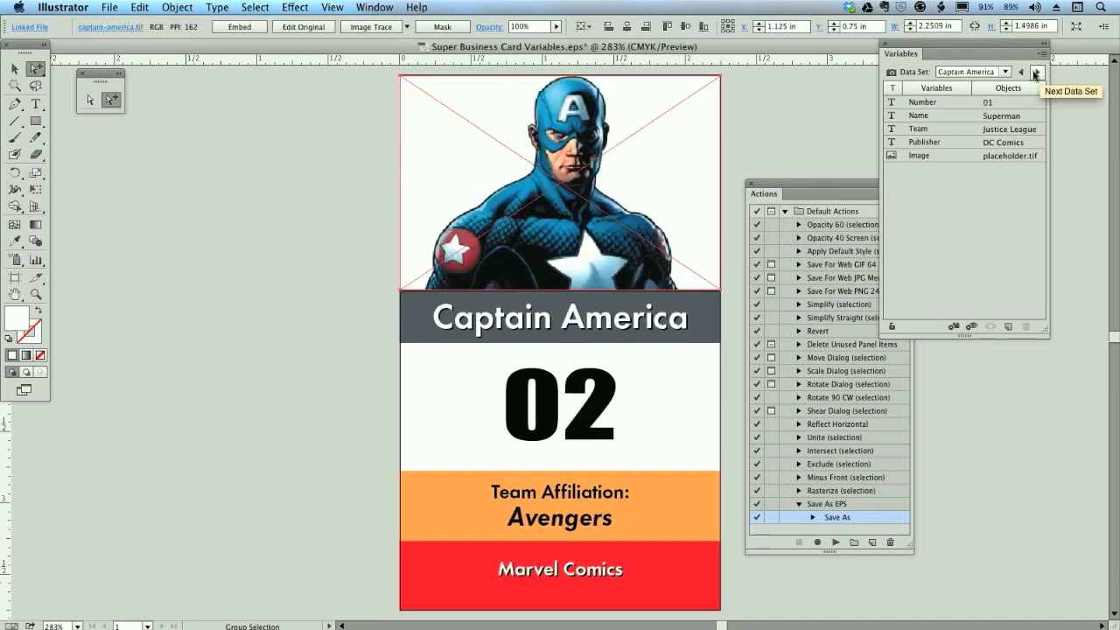
click(1035, 73)
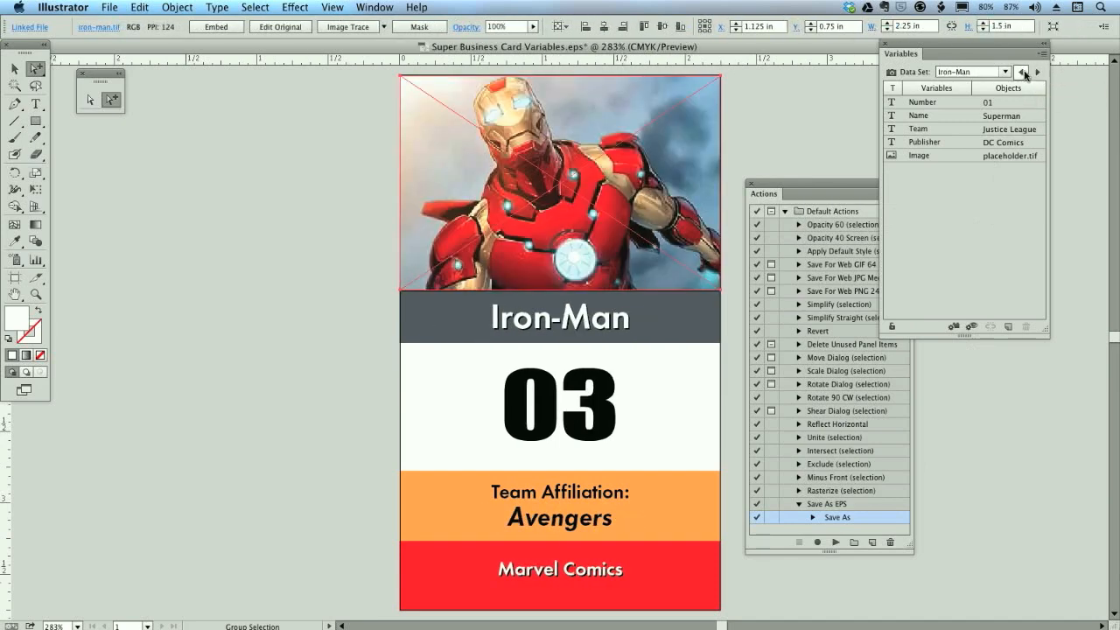
click(1020, 74)
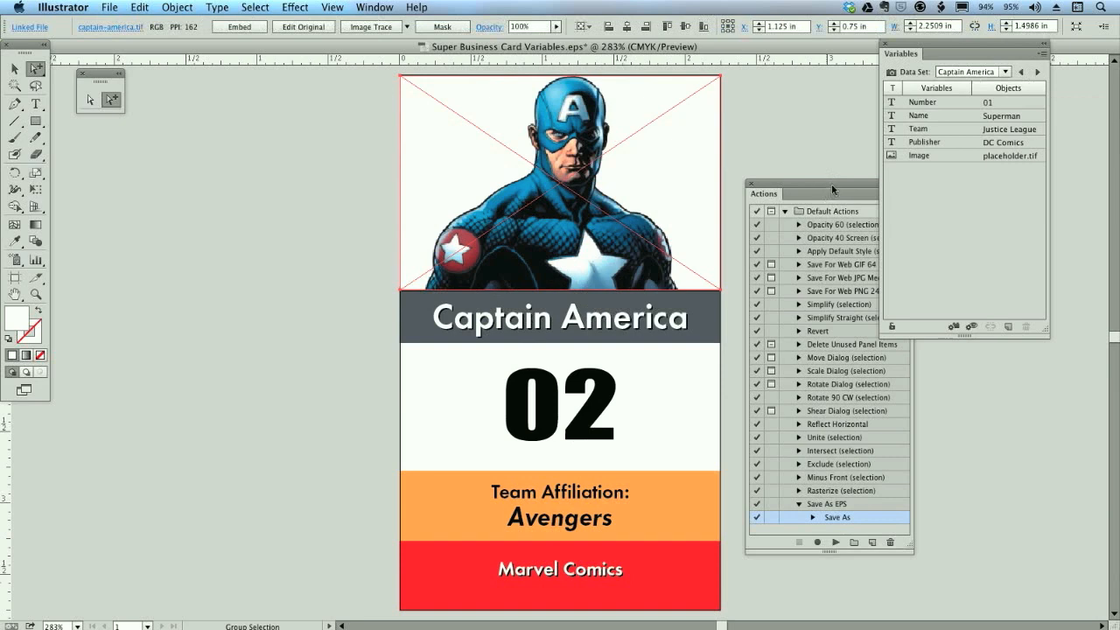
- Set up a batch run of the Save As EPS action with Data Sets as its source
drag(833, 189, 835, 190)
click(910, 194)
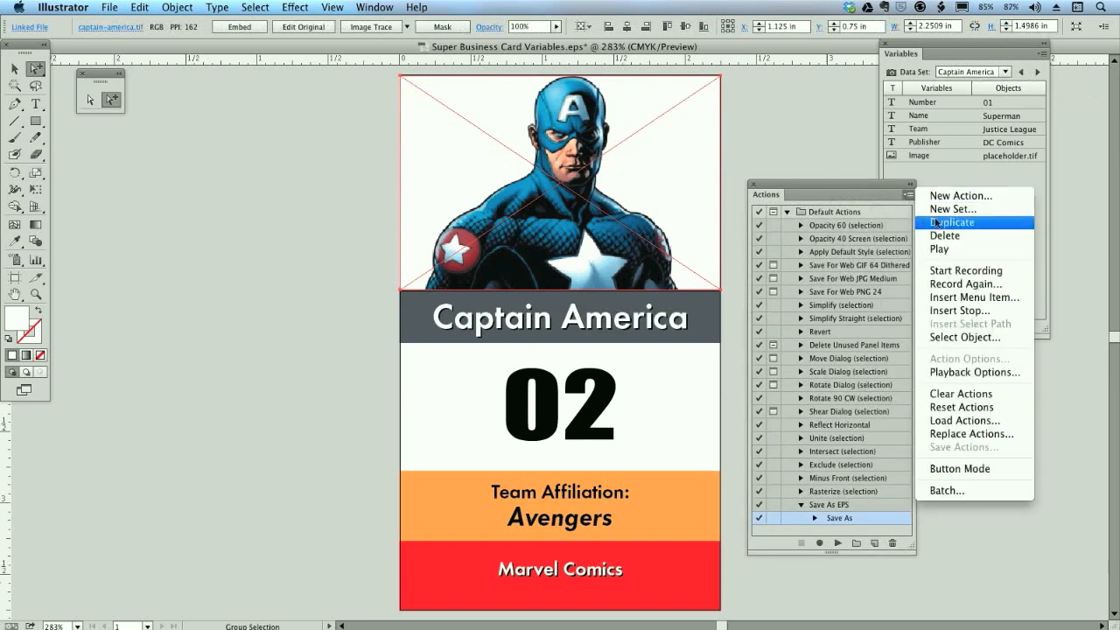
click(960, 491)
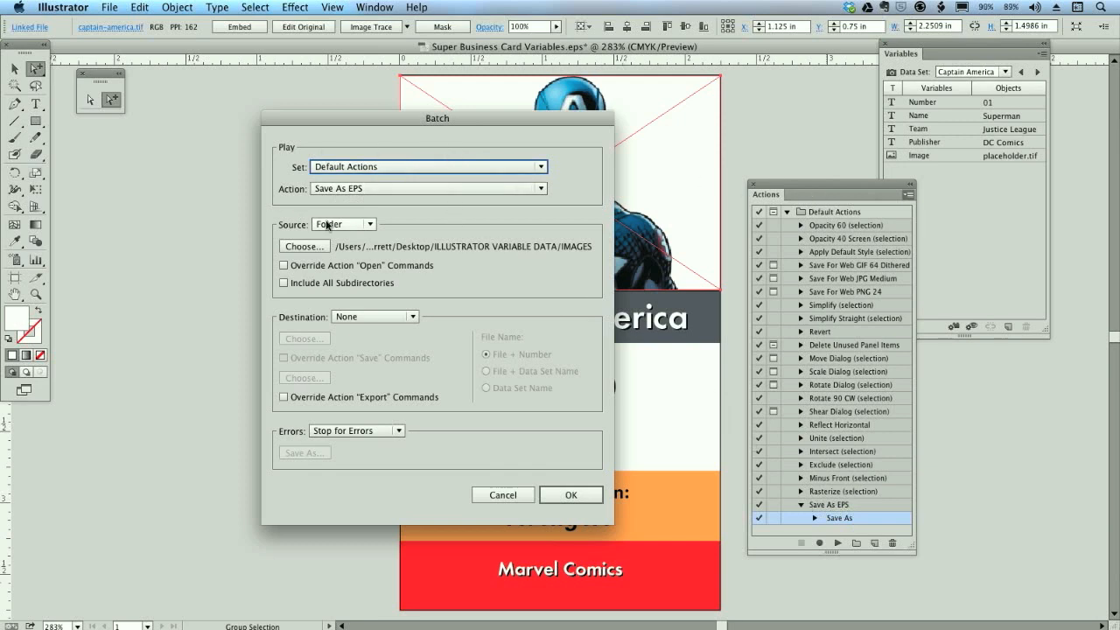
click(358, 226)
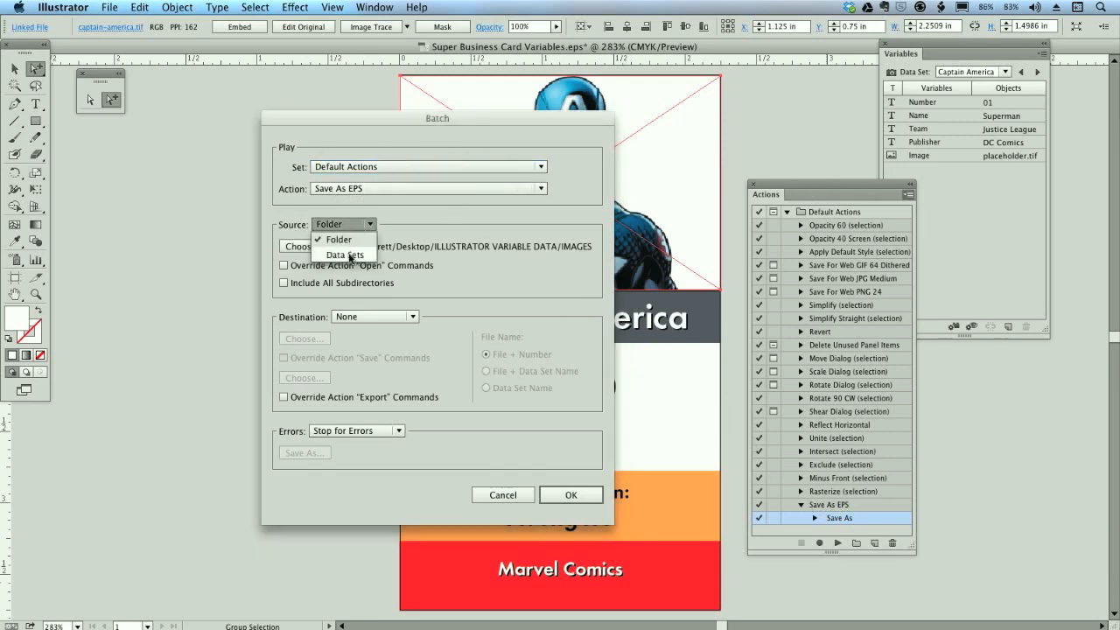
click(351, 254)
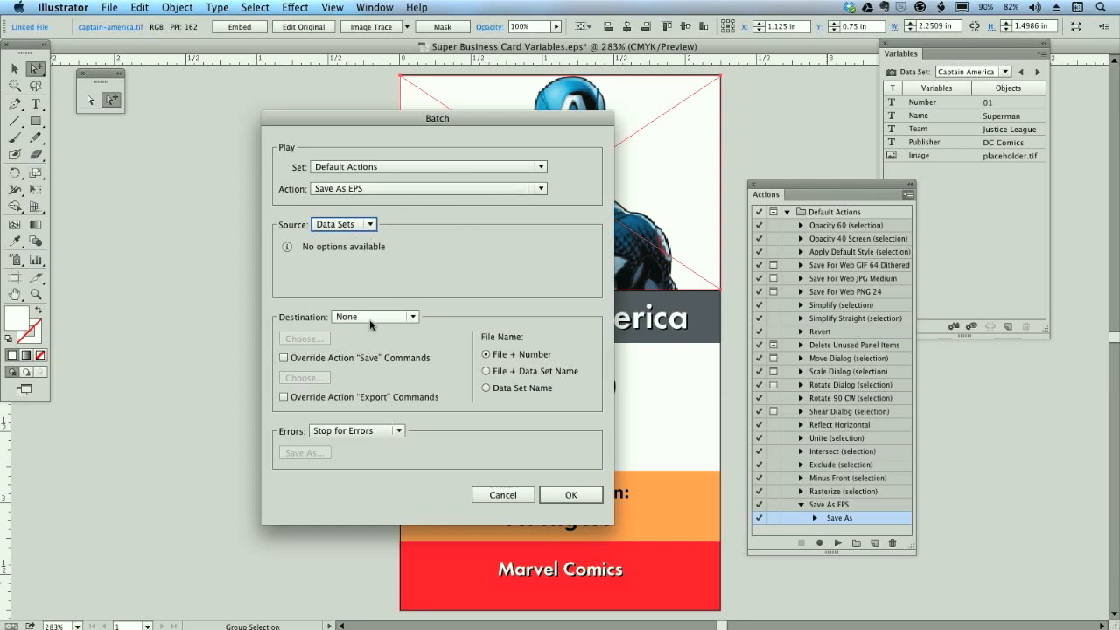
- Override the action's Save commands with the EPS folder, name files by File + Data Set Name, and run the batch
click(282, 358)
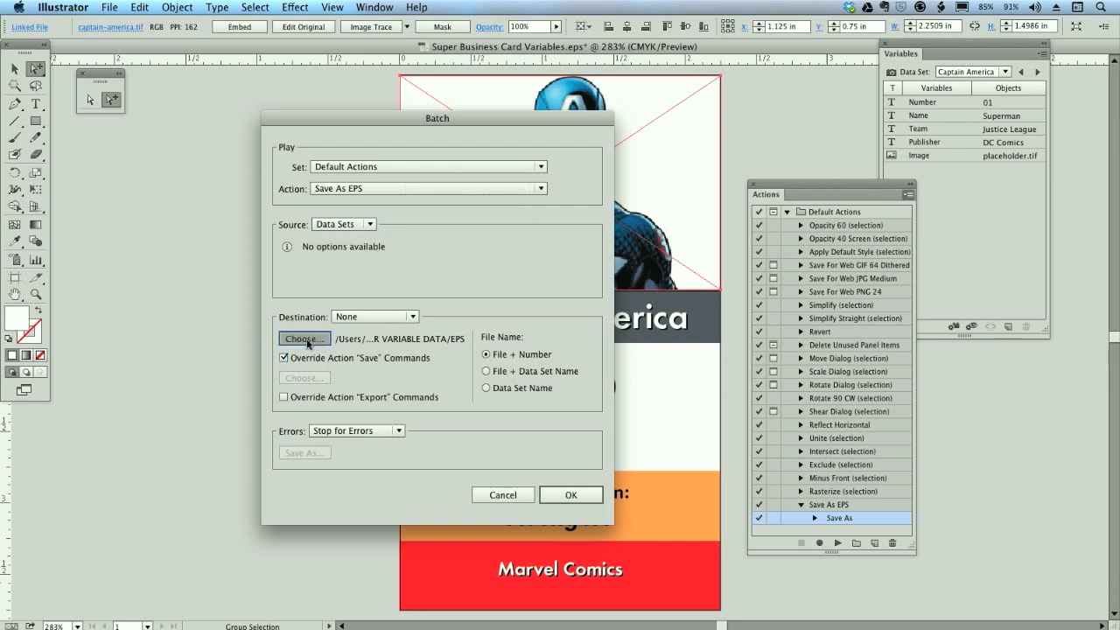
click(306, 339)
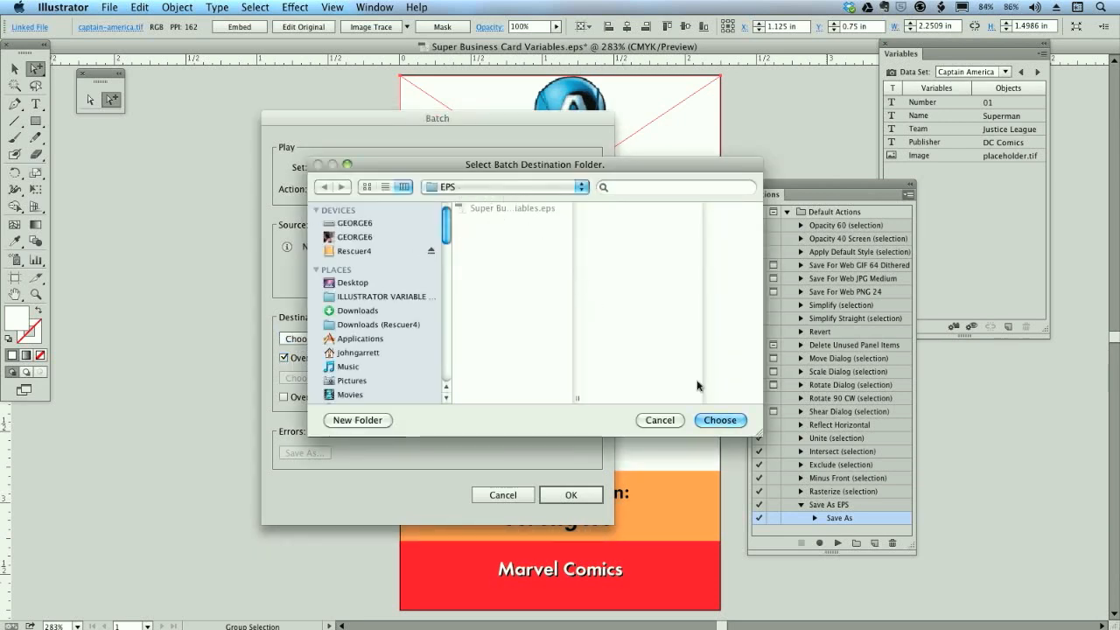
click(705, 424)
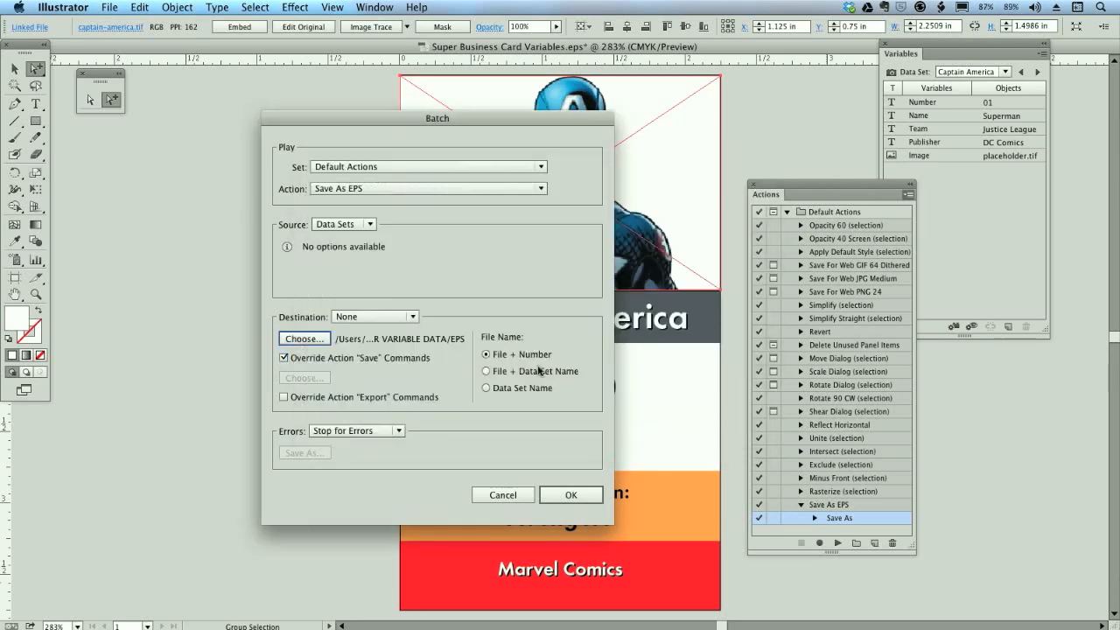
click(411, 316)
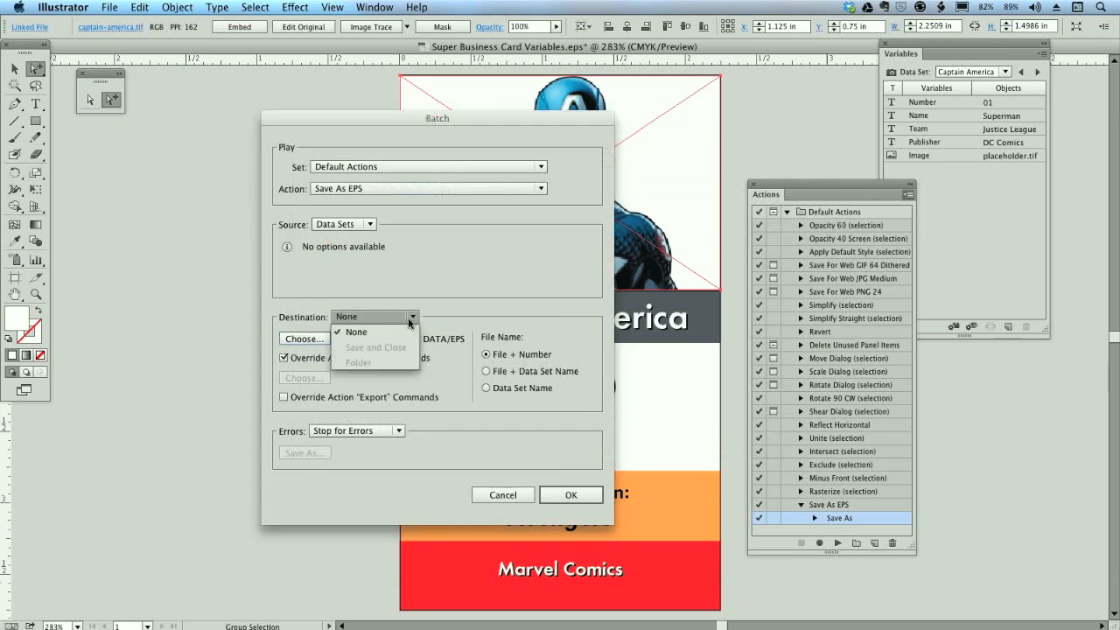
click(271, 333)
click(486, 371)
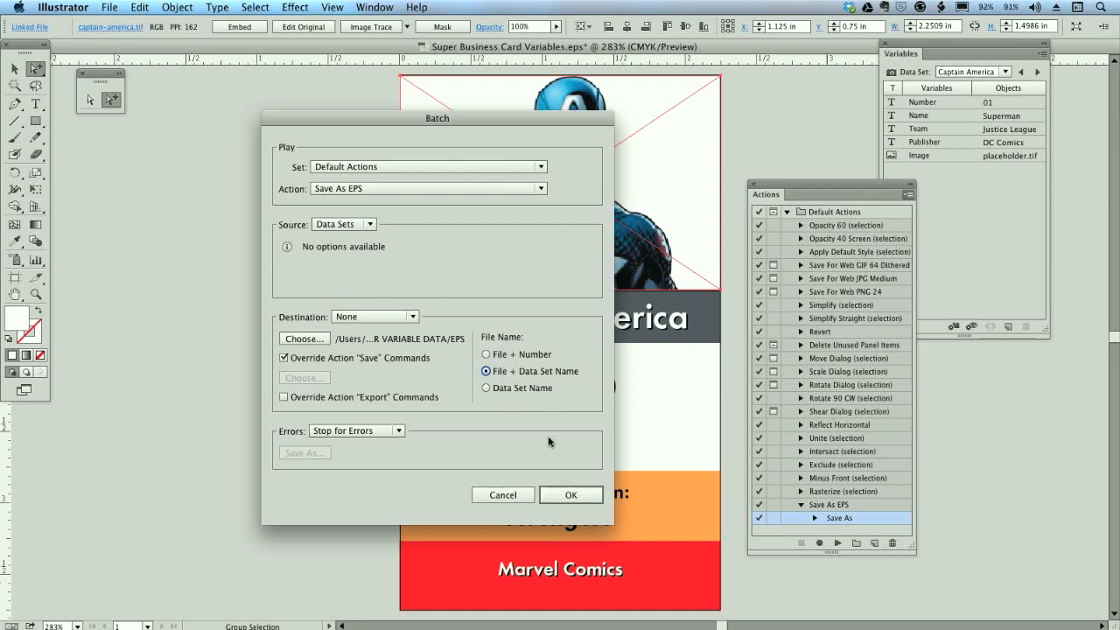
click(571, 495)
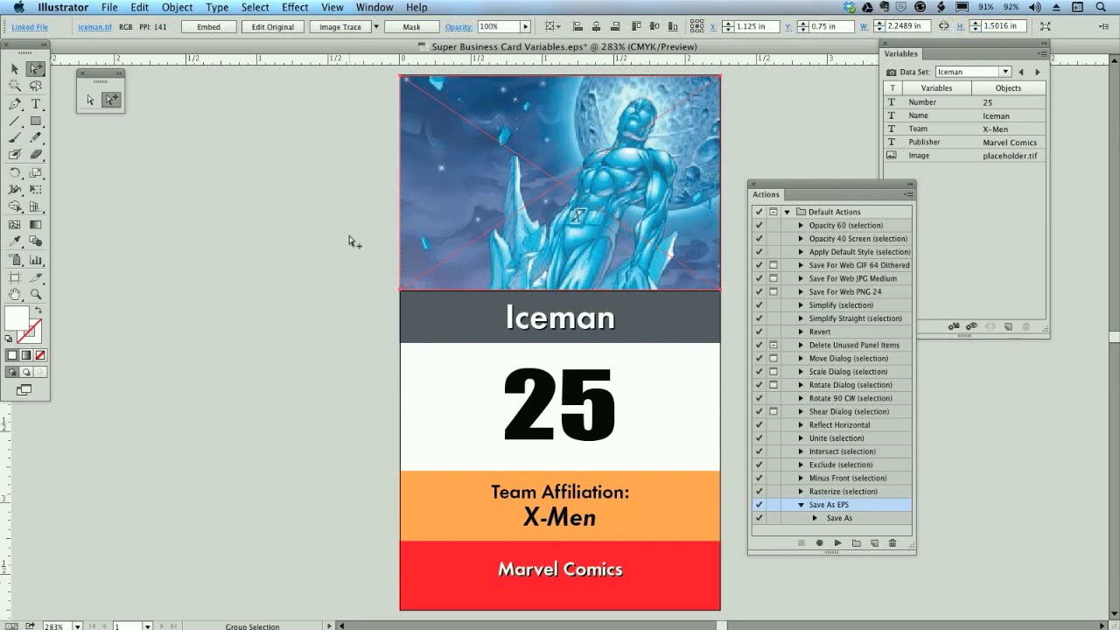
- Switch to Finder and look through the batch-saved card files in the EPS folder
key(super)
key(super+Tab)
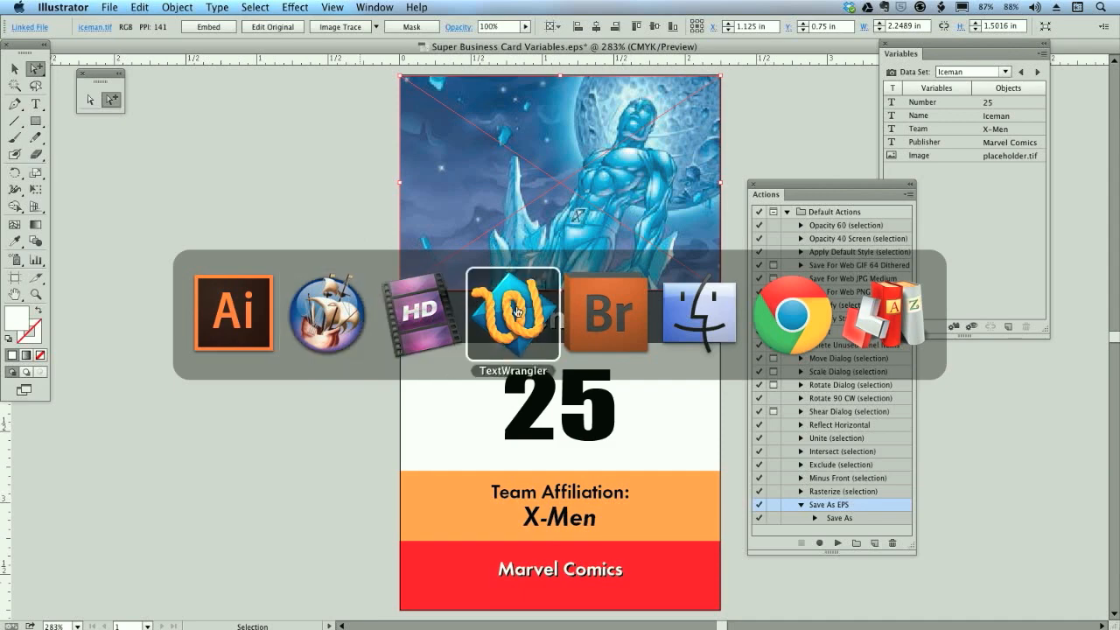
click(700, 312)
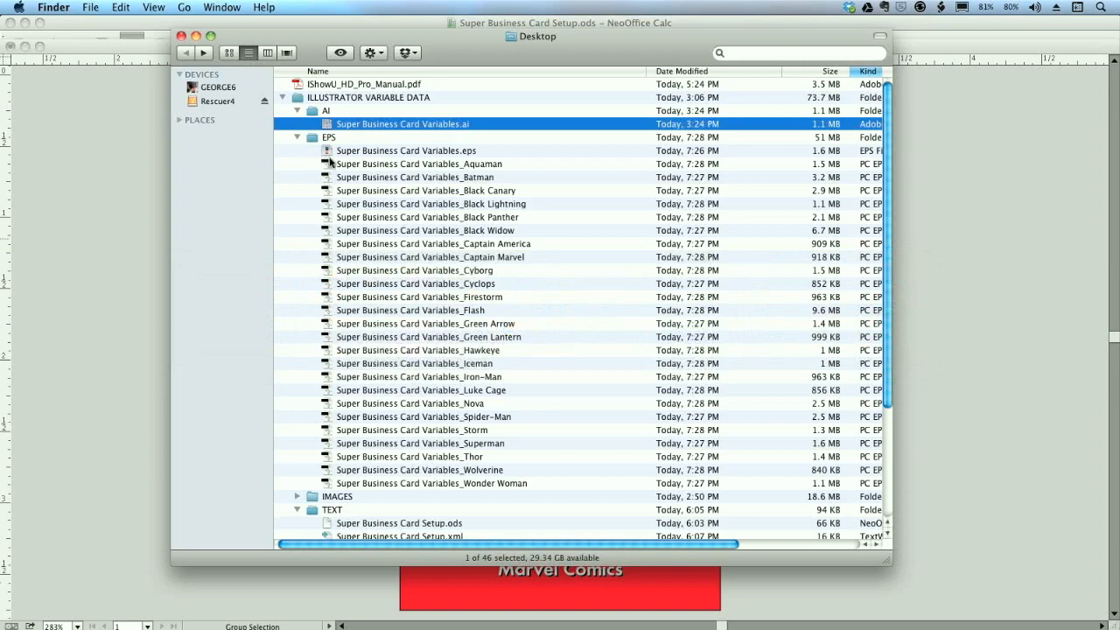
- Switch to Adobe Bridge, open the EPS folder and enlarge the thumbnails to inspect the generated cards
key(super+Tab)
key(super+Tab)
key(super+Tab)
key(super+Tab)
key(super+Tab)
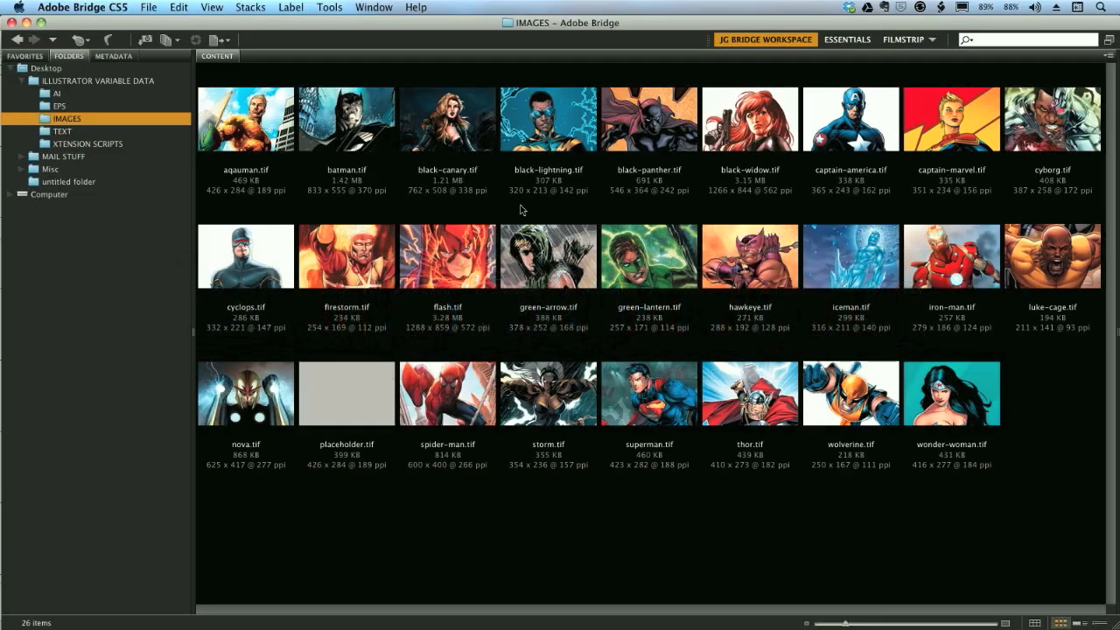
click(62, 109)
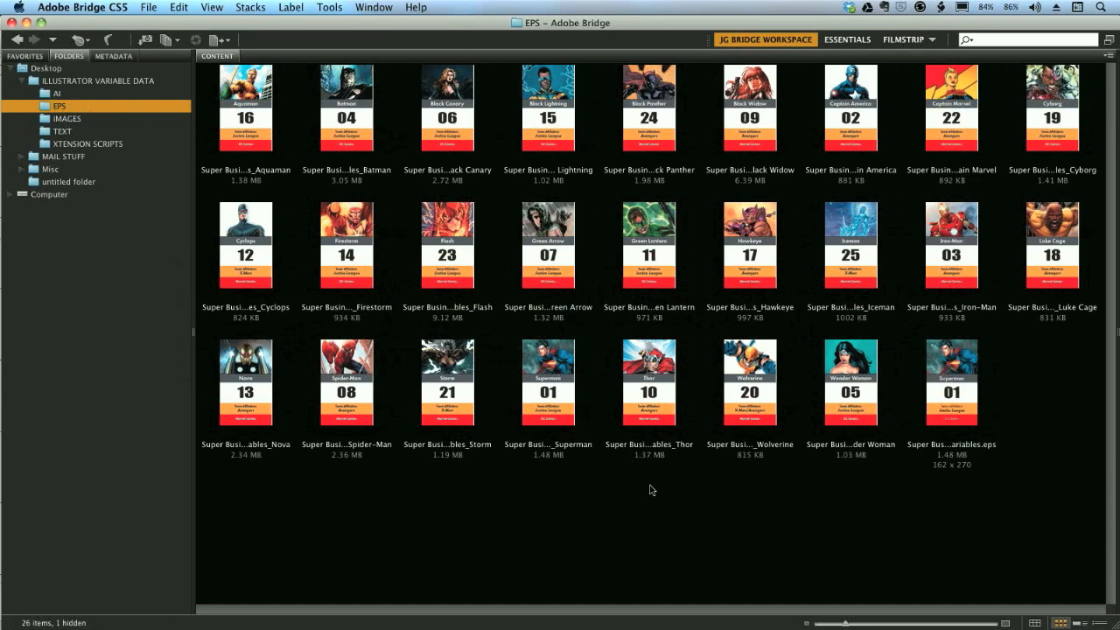
click(865, 624)
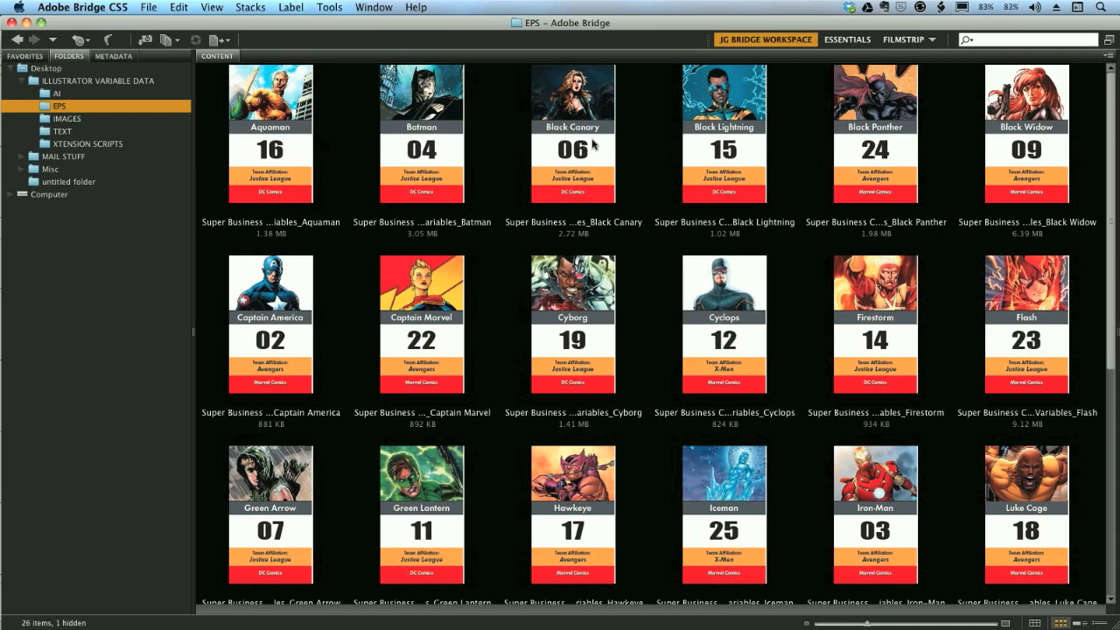
- Batch rename the six files from Aquaman through Black Widow in the same folder, adding the new extension .eps
click(281, 165)
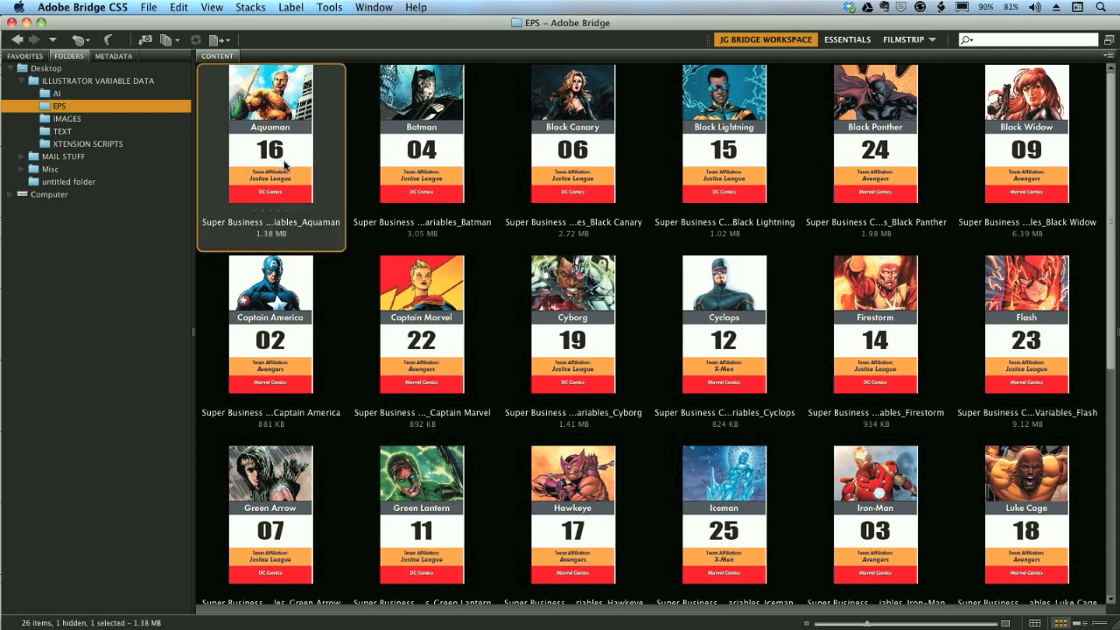
shift+click(1020, 155)
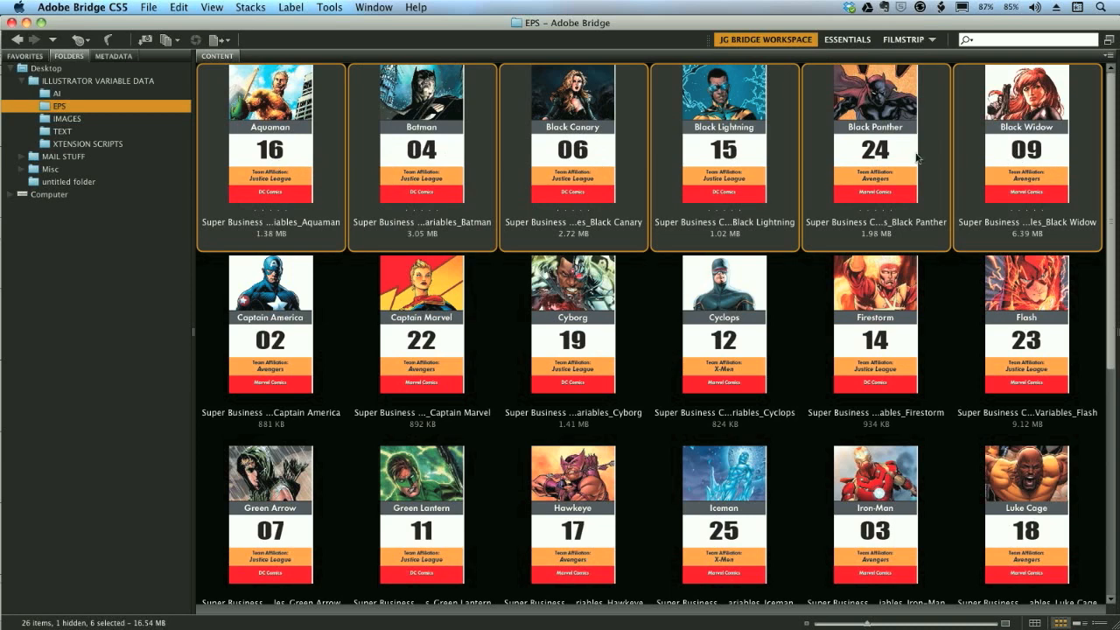
click(333, 7)
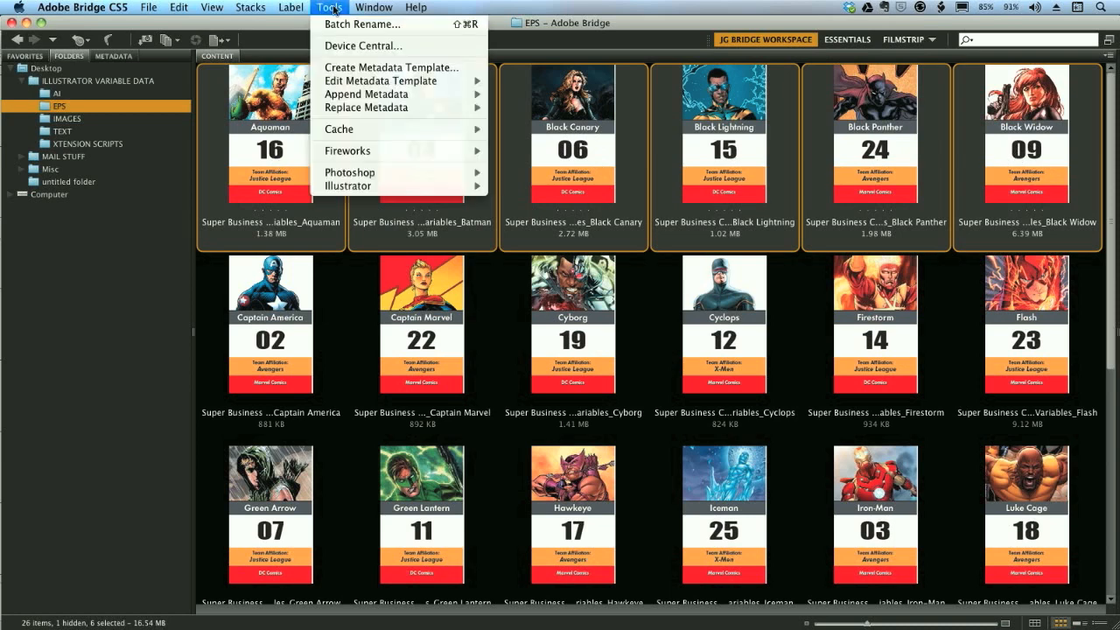
click(342, 26)
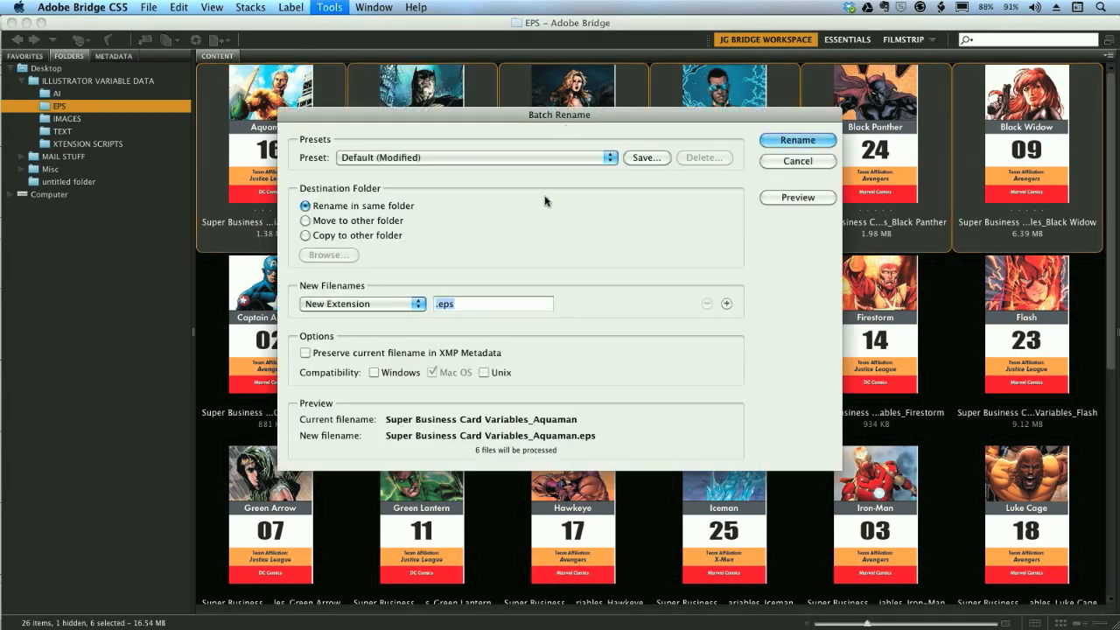
click(339, 306)
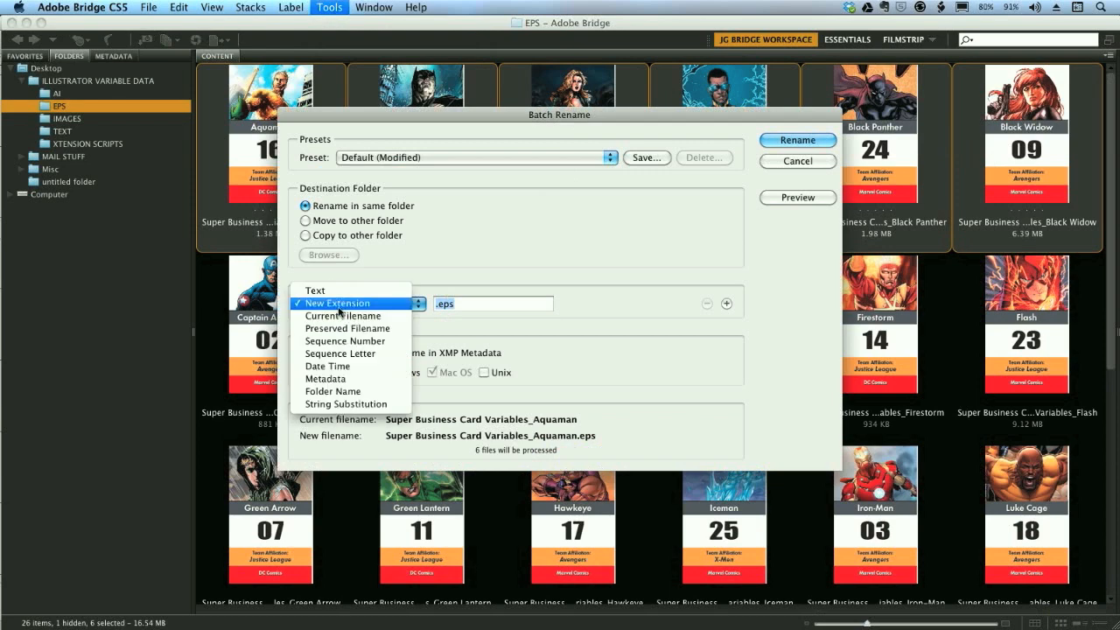
click(338, 305)
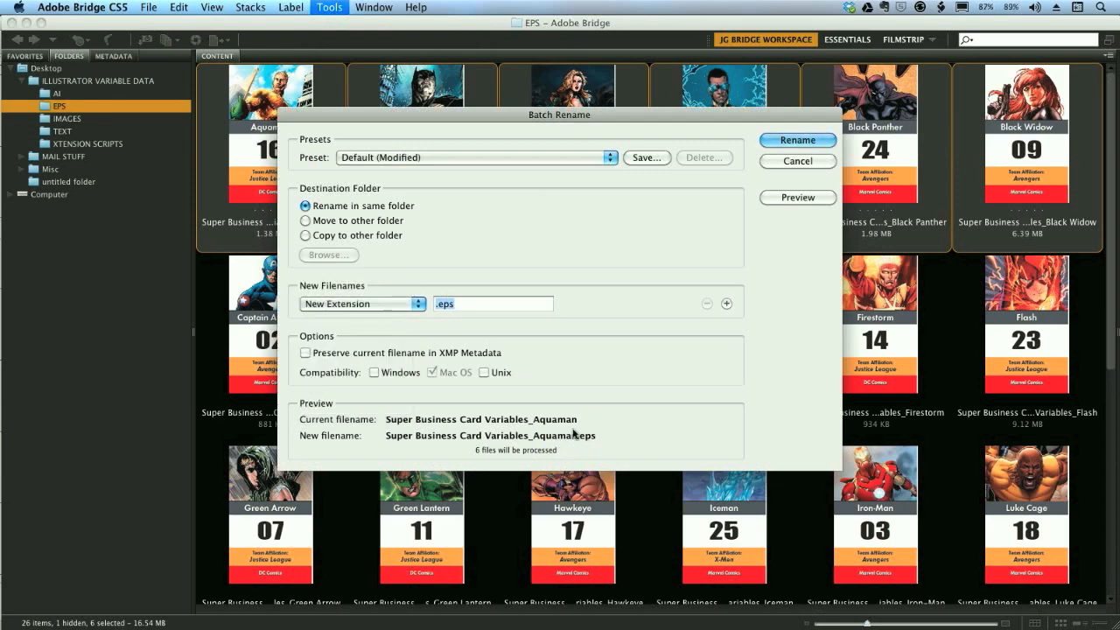
click(778, 141)
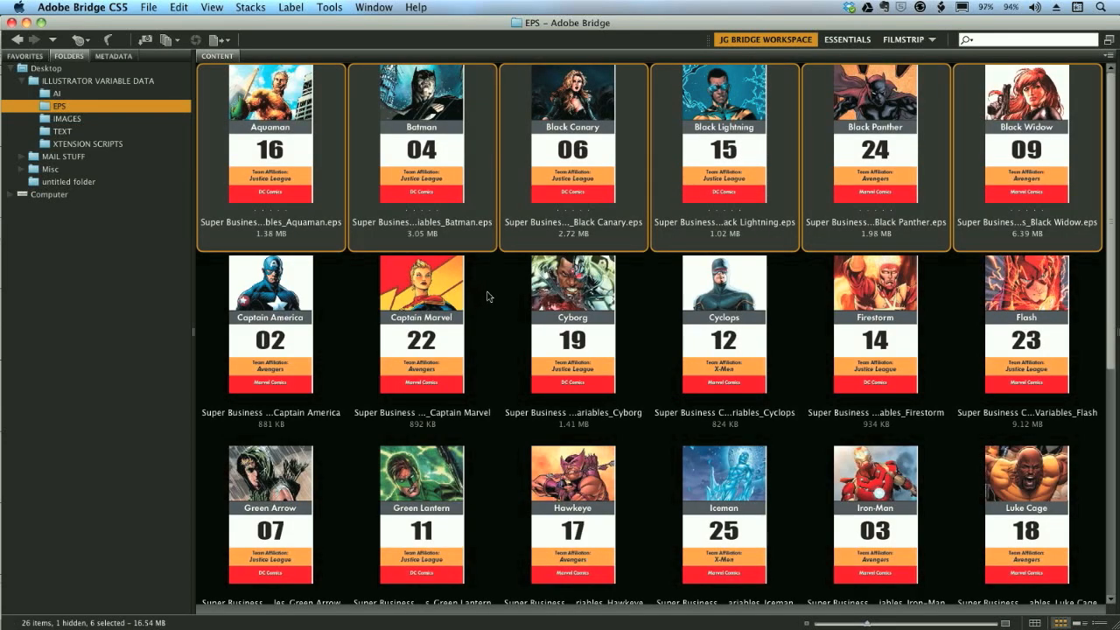
- In Finder, run the Add EPS Extension script on the card files from Captain America through Wonder Woman
key(super+Tab)
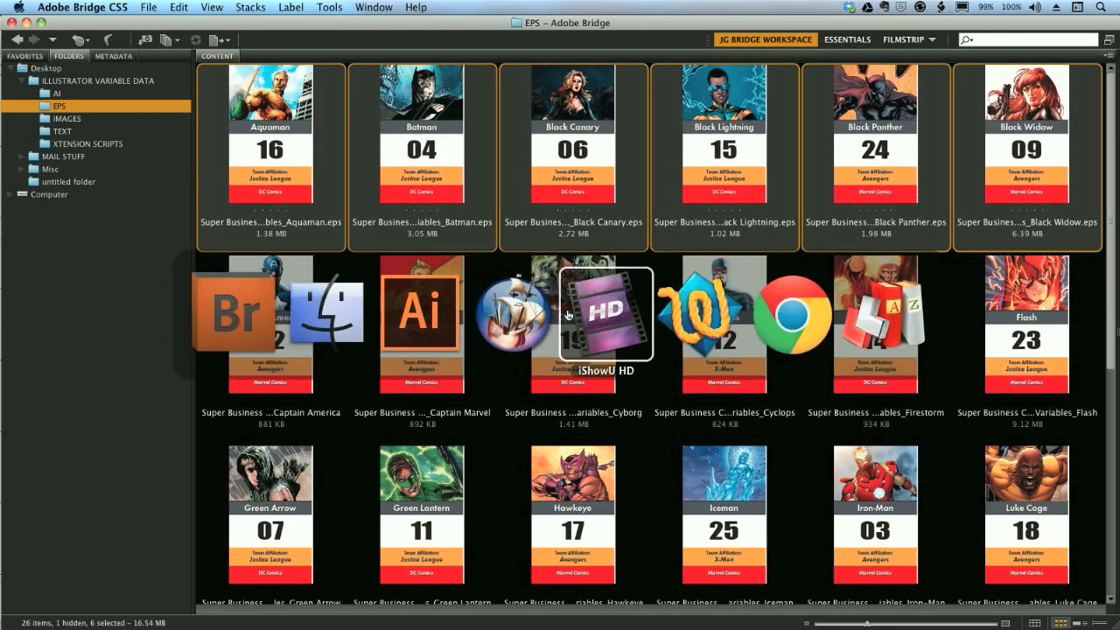
click(334, 332)
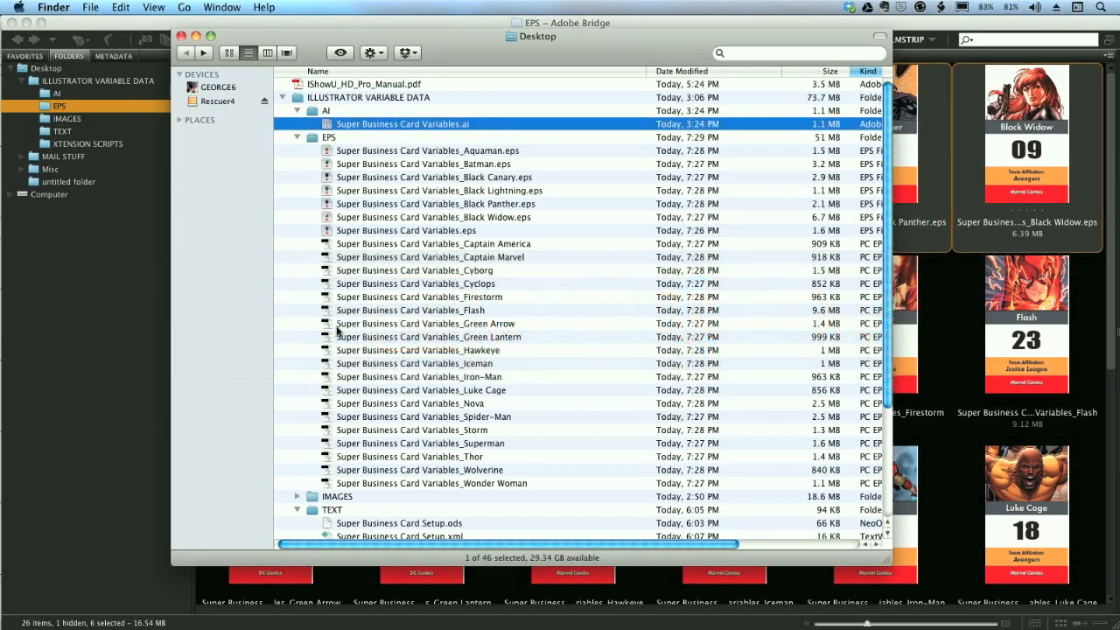
click(307, 248)
drag(307, 248, 357, 481)
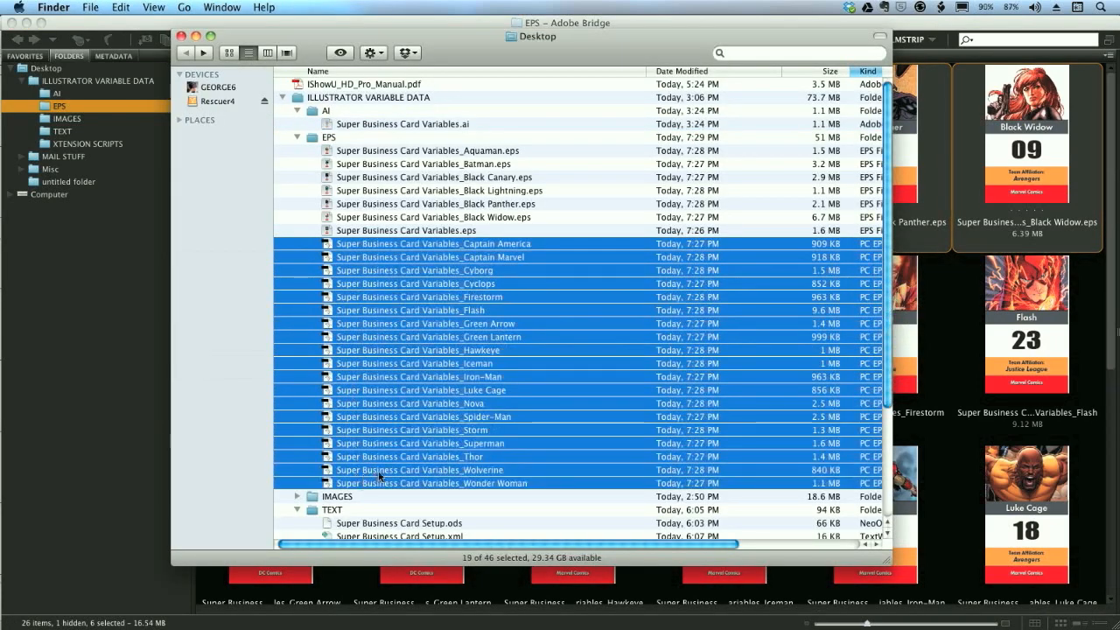
scroll(503, 364, down, 5)
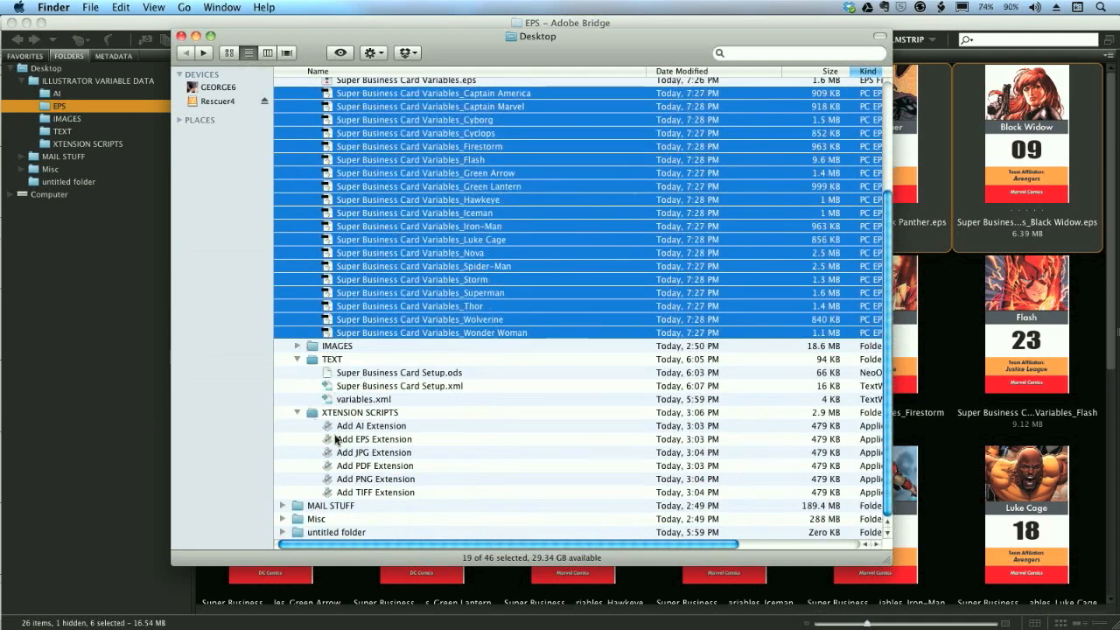
drag(326, 332, 382, 438)
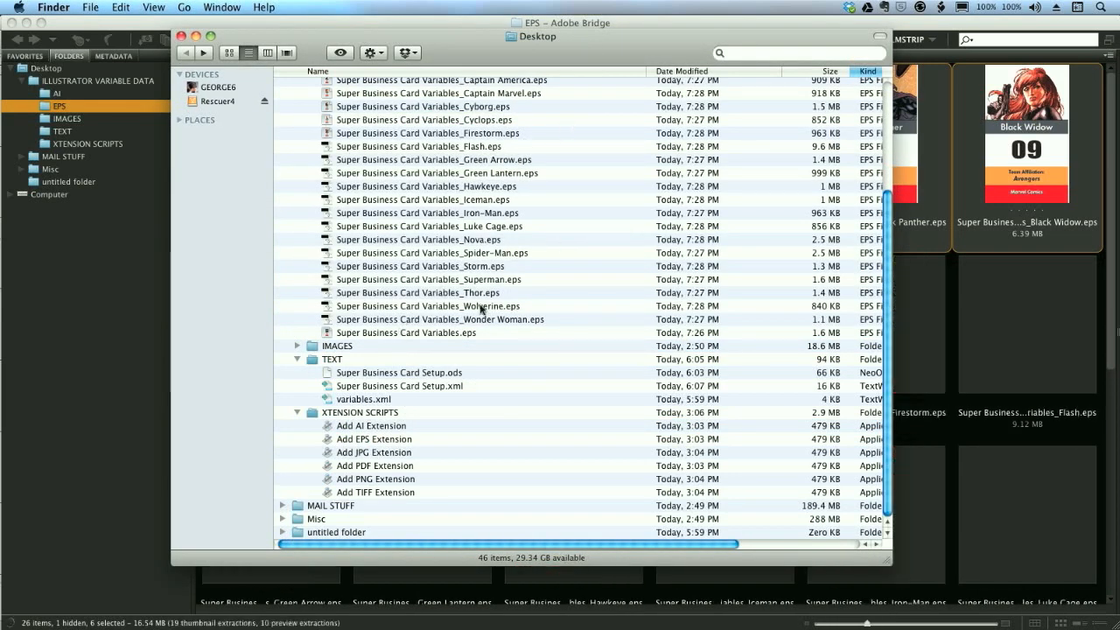
- Return to Adobe Bridge and check the thumbnails and file names of the renamed EPS cards
click(905, 40)
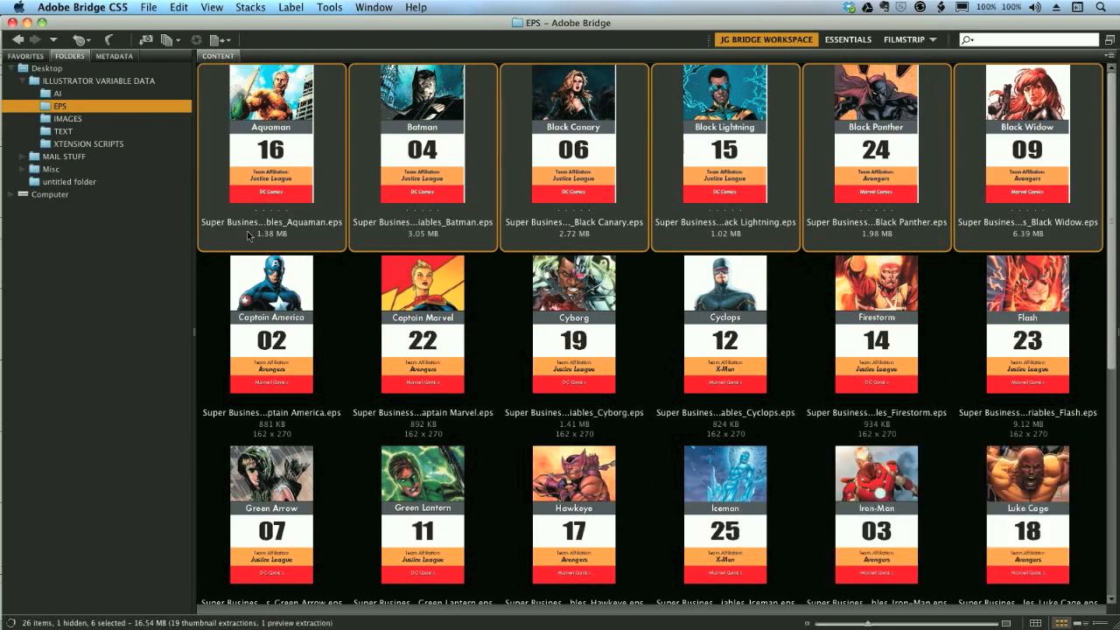
click(281, 338)
click(280, 163)
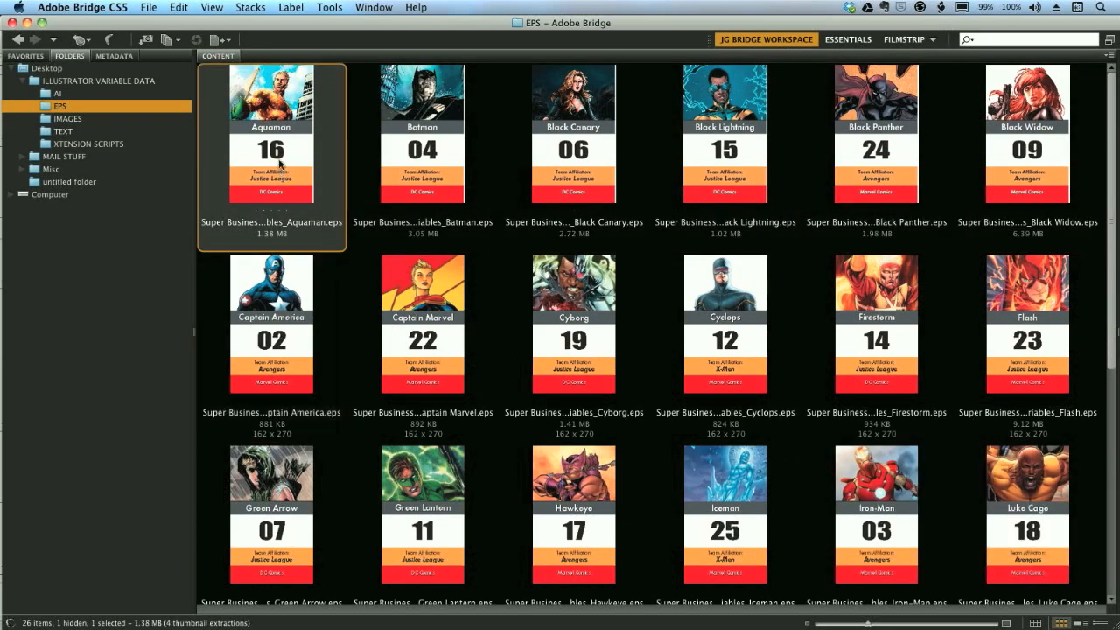
drag(1110, 343, 1102, 211)
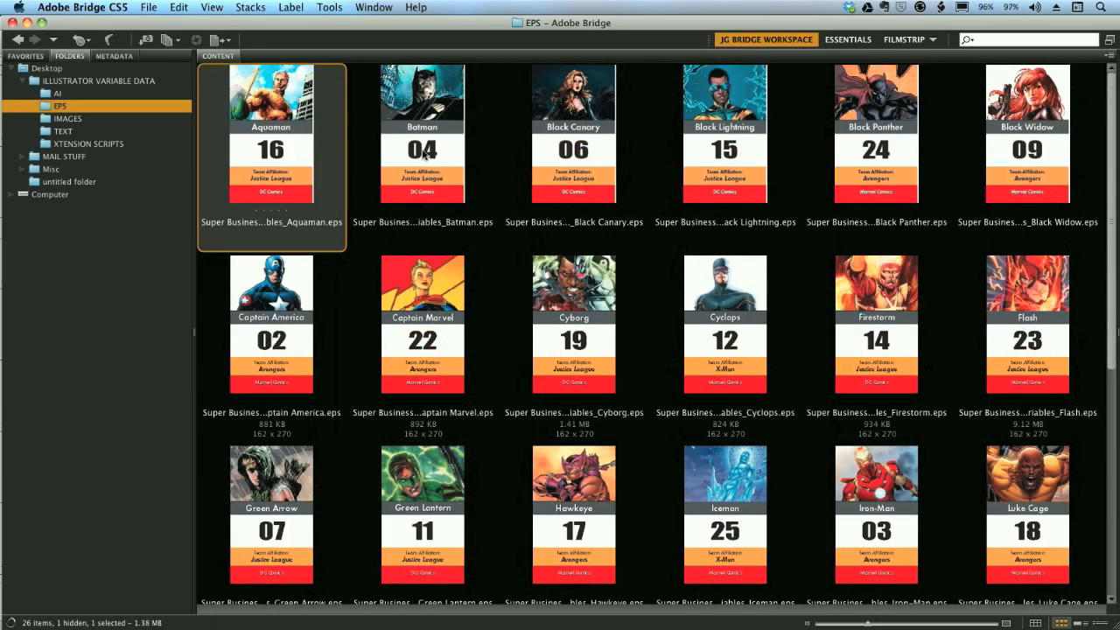
click(423, 152)
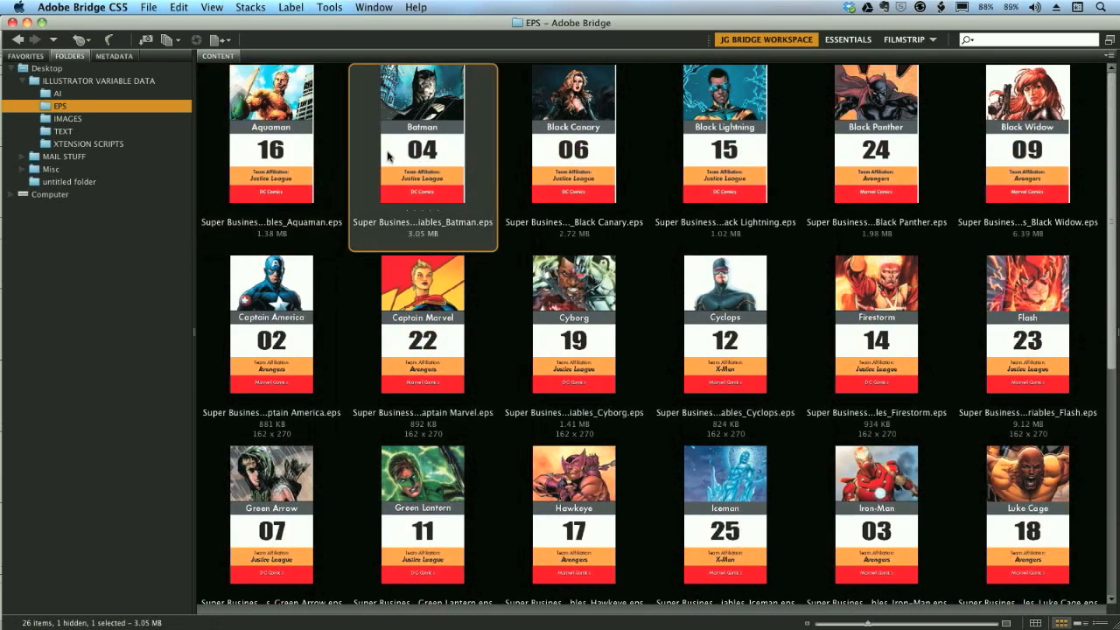
key(F5)
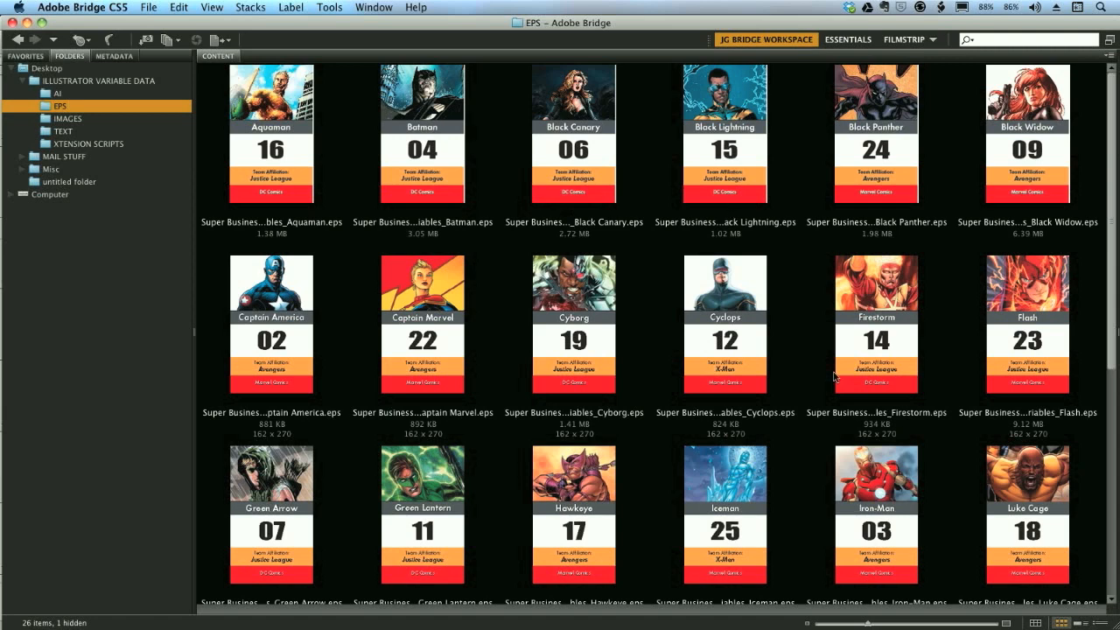
- Switch to Illustrator and step through the data sets from Superman to Black Lightning to review each card
key(super+Tab)
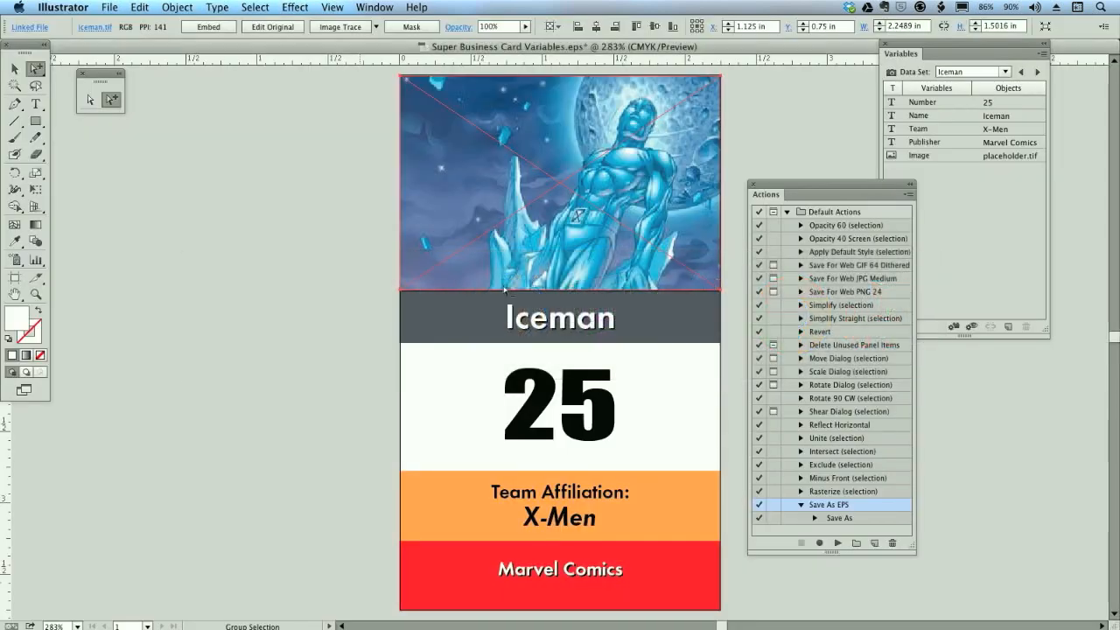
click(1037, 72)
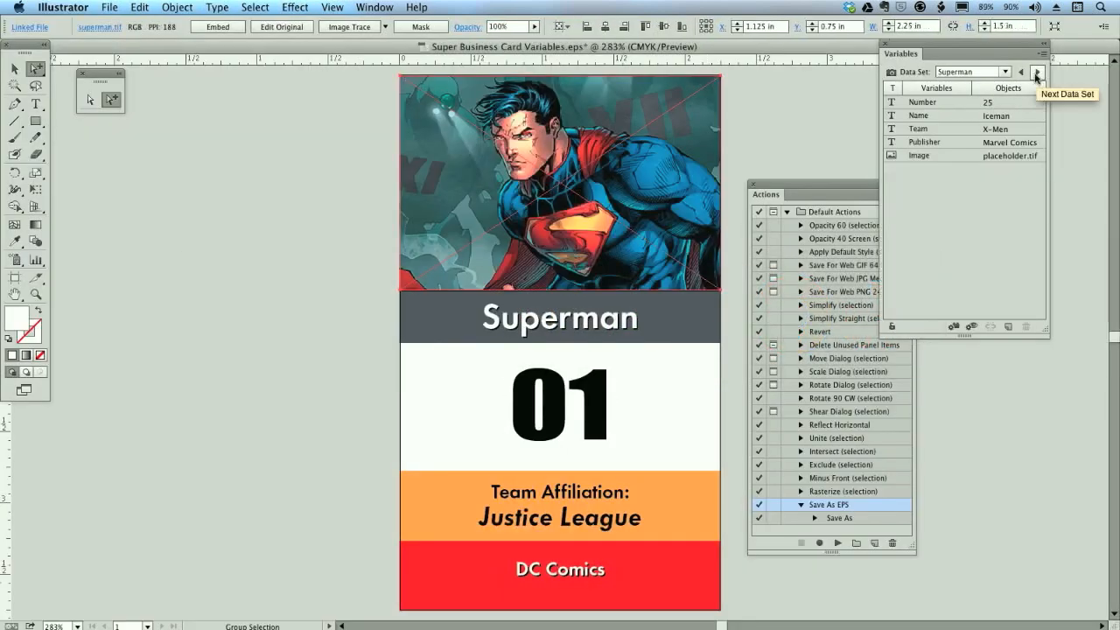
click(1037, 71)
click(1037, 72)
click(1038, 72)
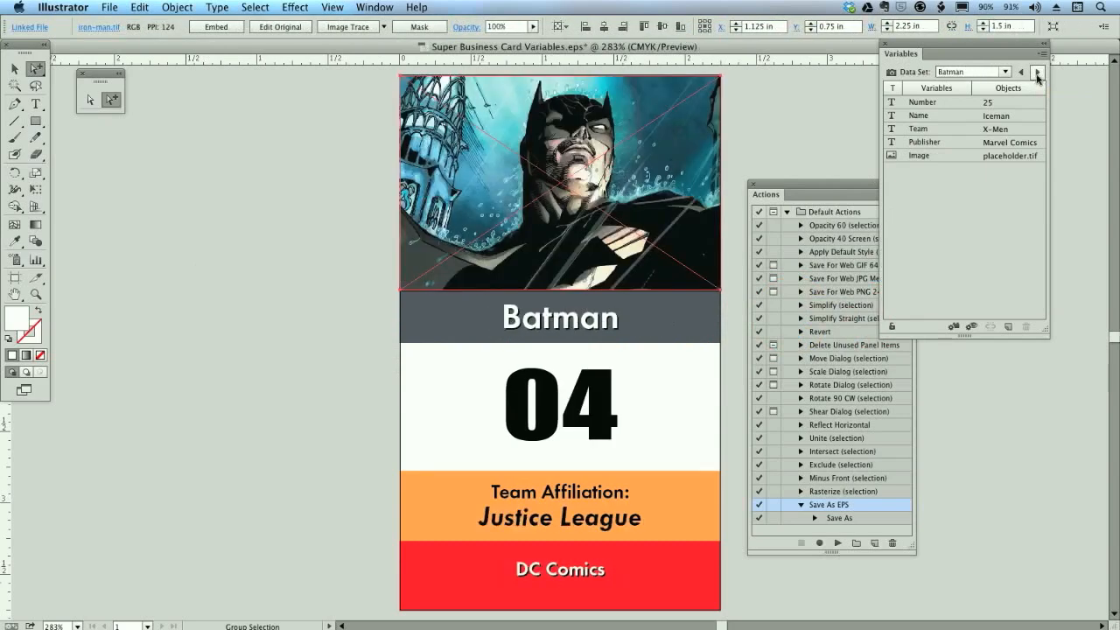
click(1037, 72)
click(1037, 73)
click(1037, 73)
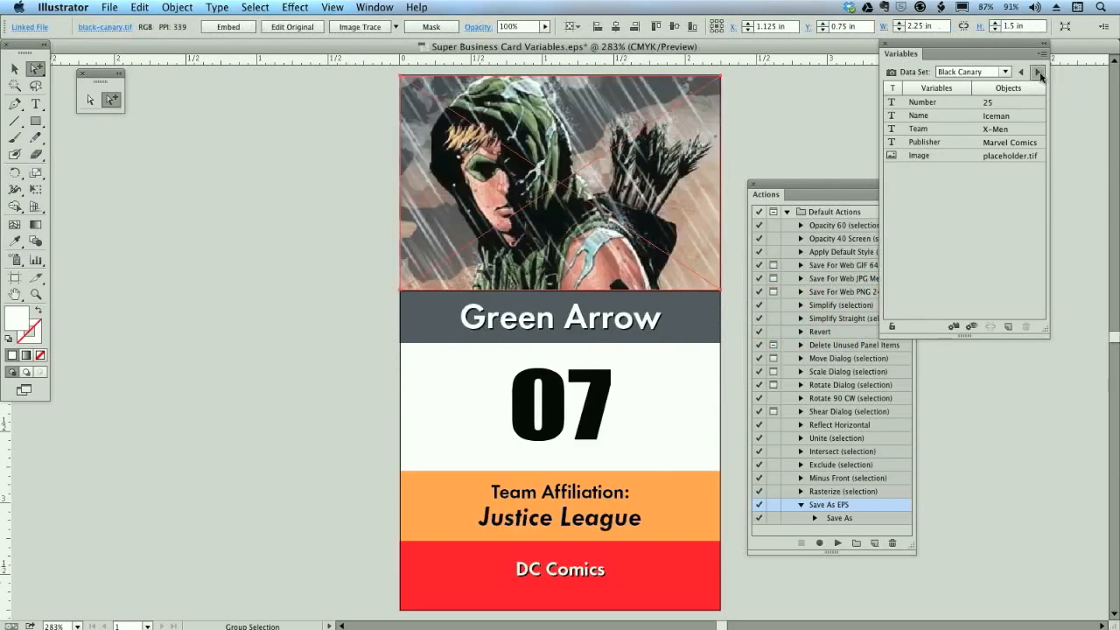
click(1038, 73)
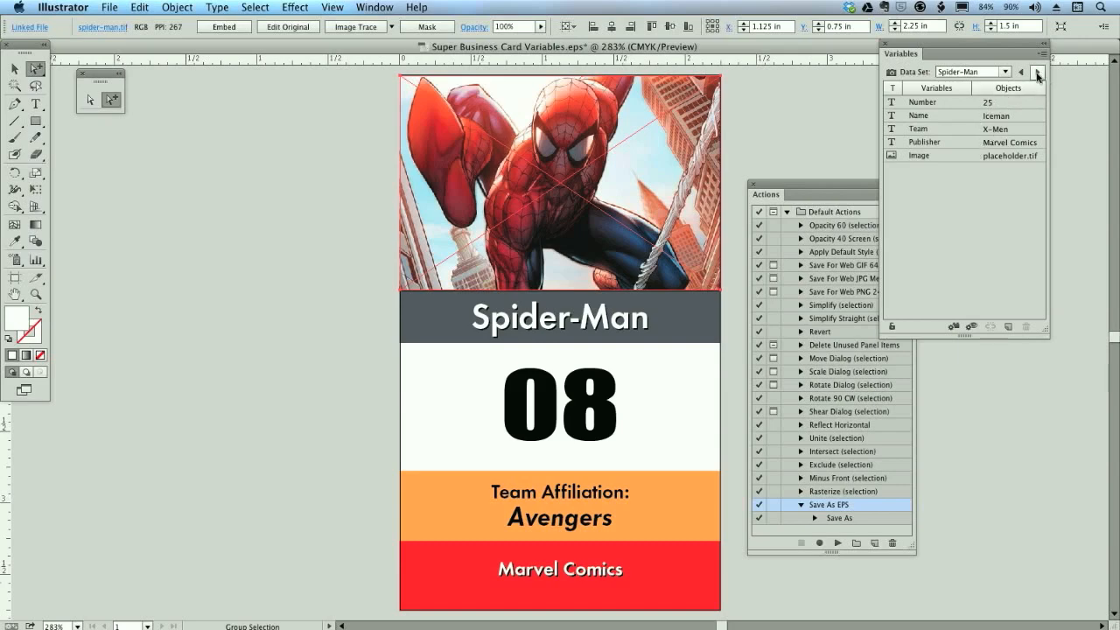
click(1039, 72)
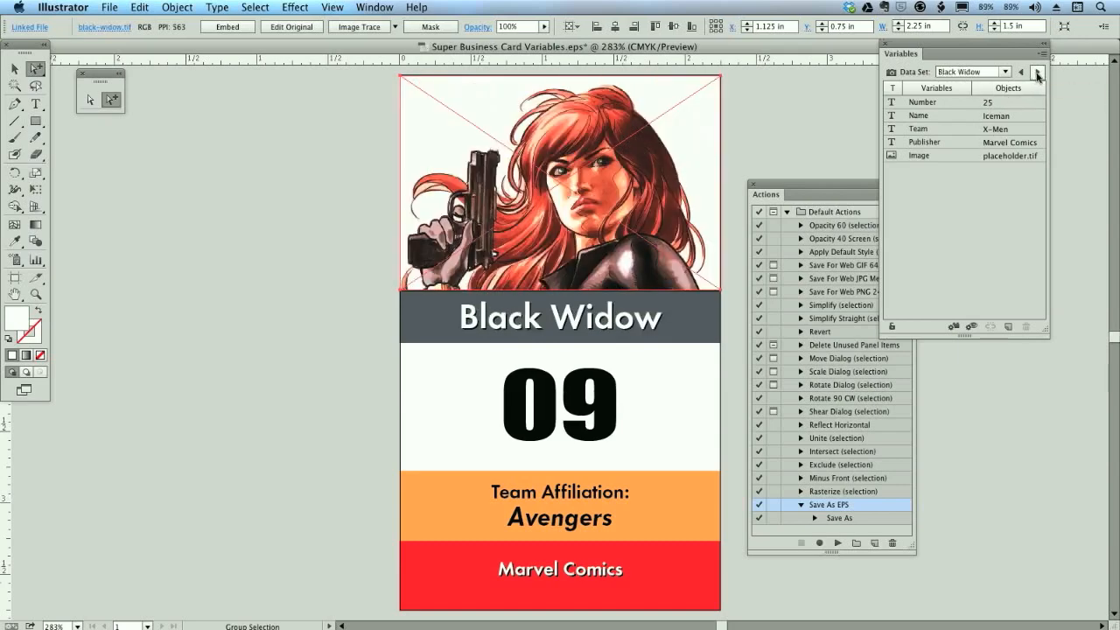
click(1039, 73)
click(1037, 74)
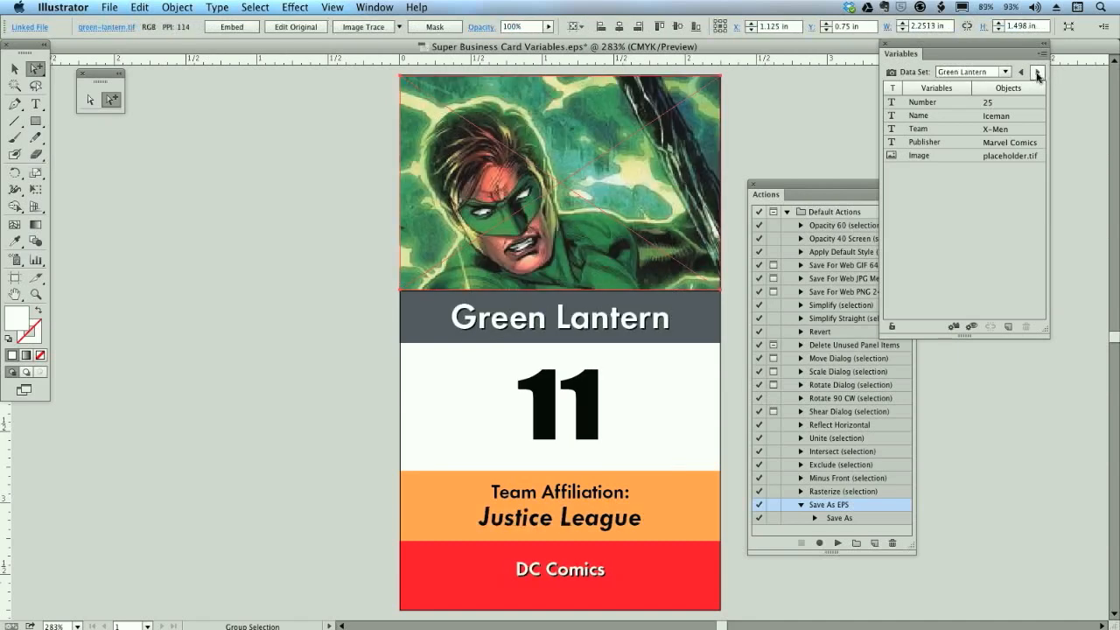
click(1037, 74)
click(1040, 74)
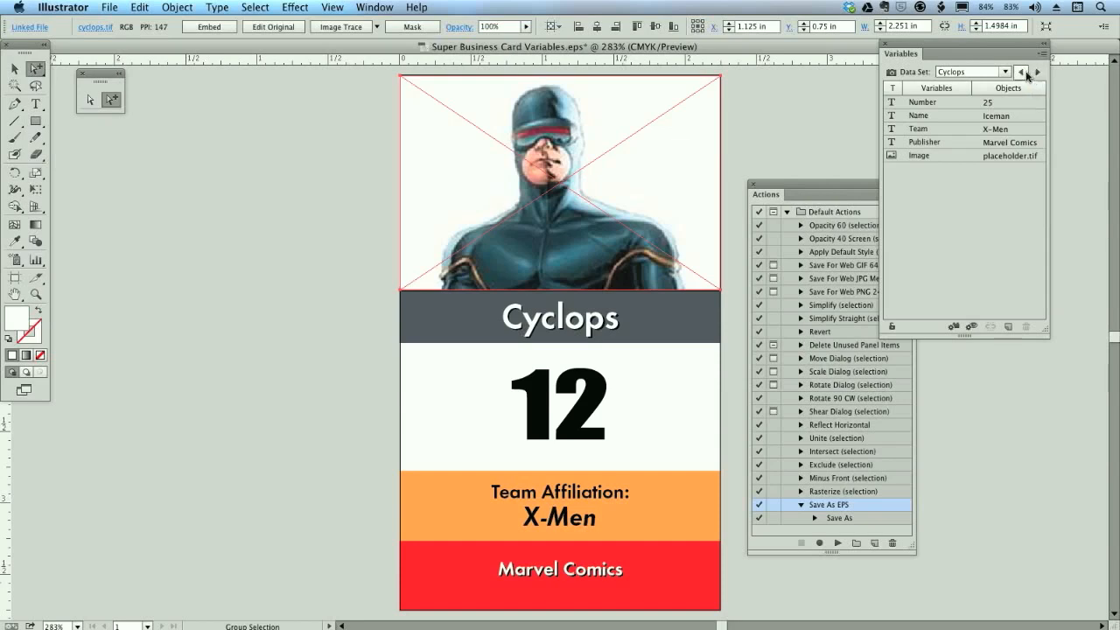
click(1037, 75)
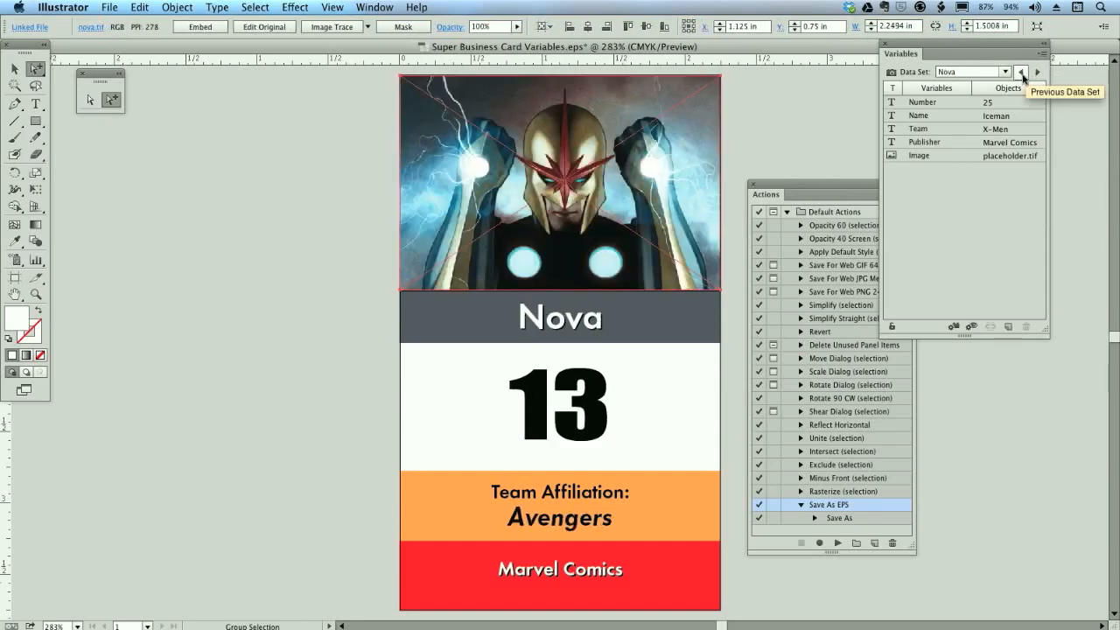
click(1036, 75)
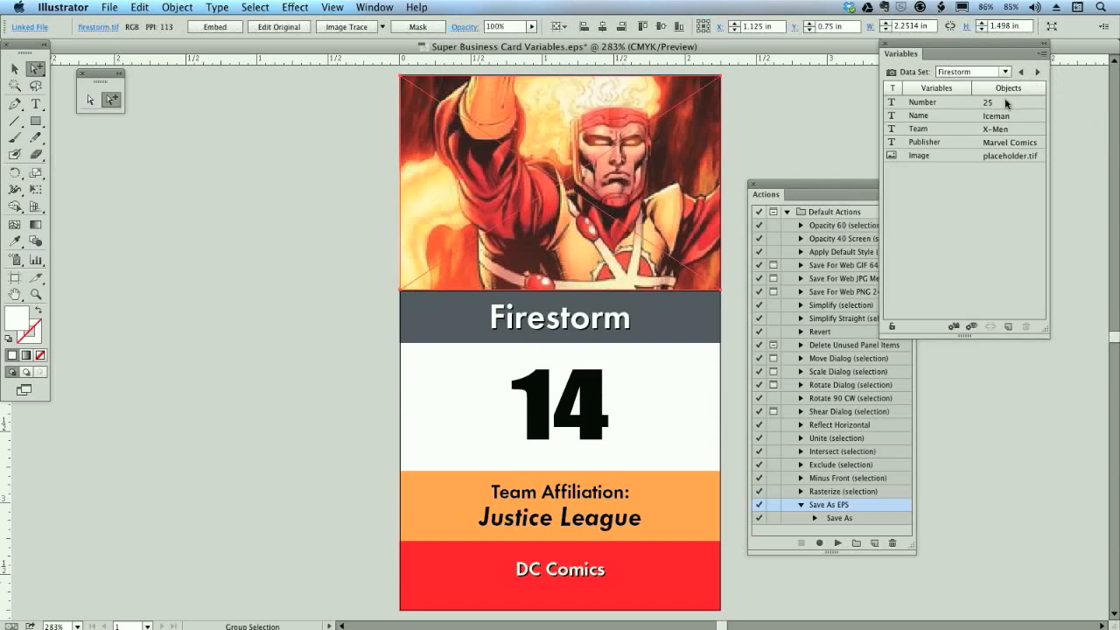
click(1037, 75)
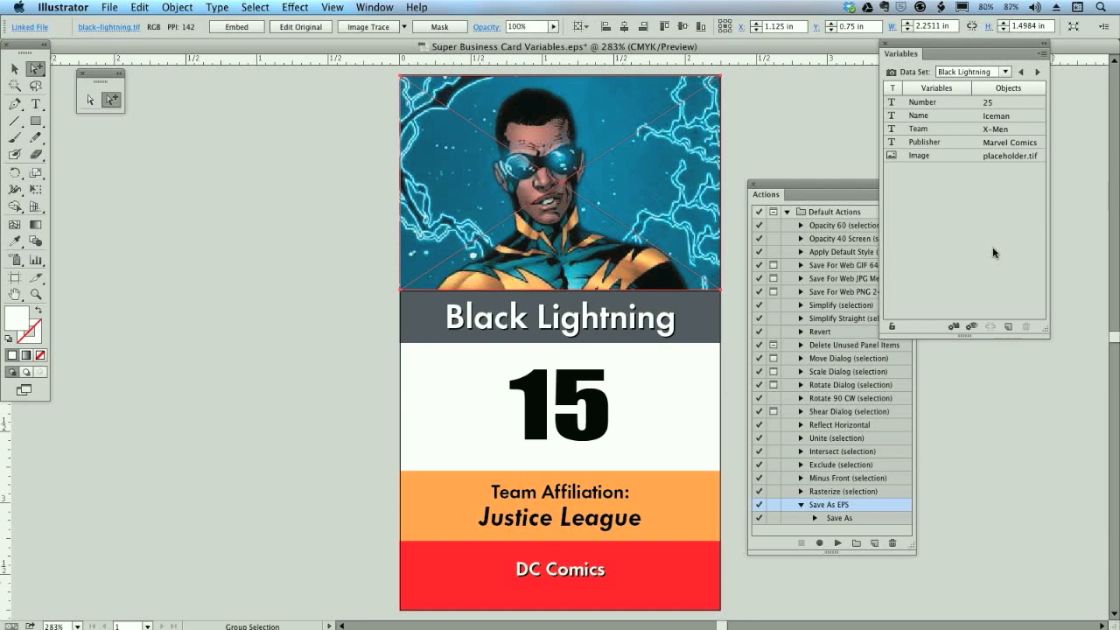
key(super)
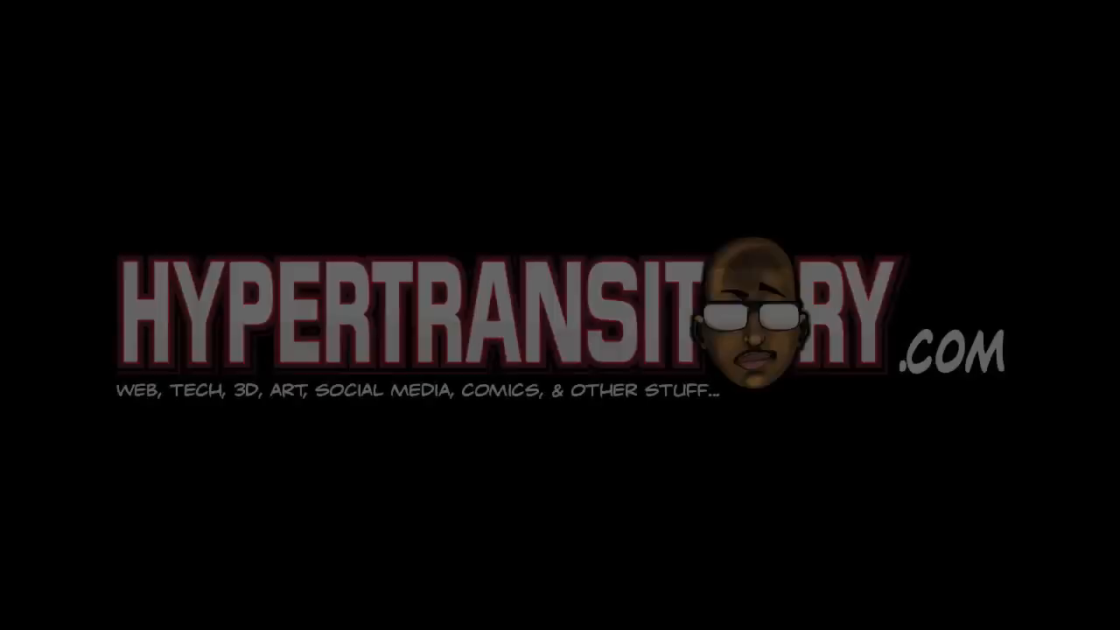